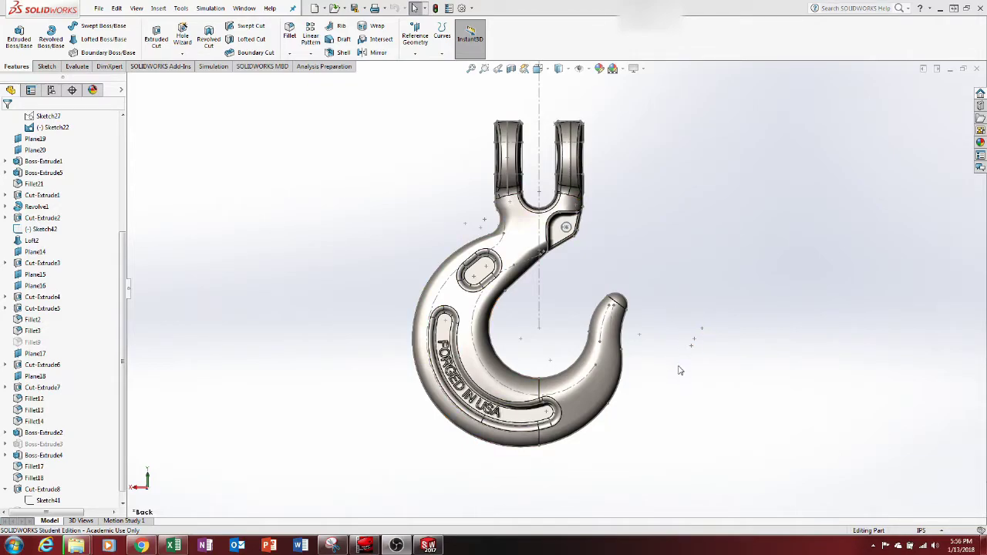
Step: Examine the finished hook model from the back and from slightly rotated angles
{"action": "middle_click_drag", "start_coordinate": [638, 349], "coordinate": [608, 352]}
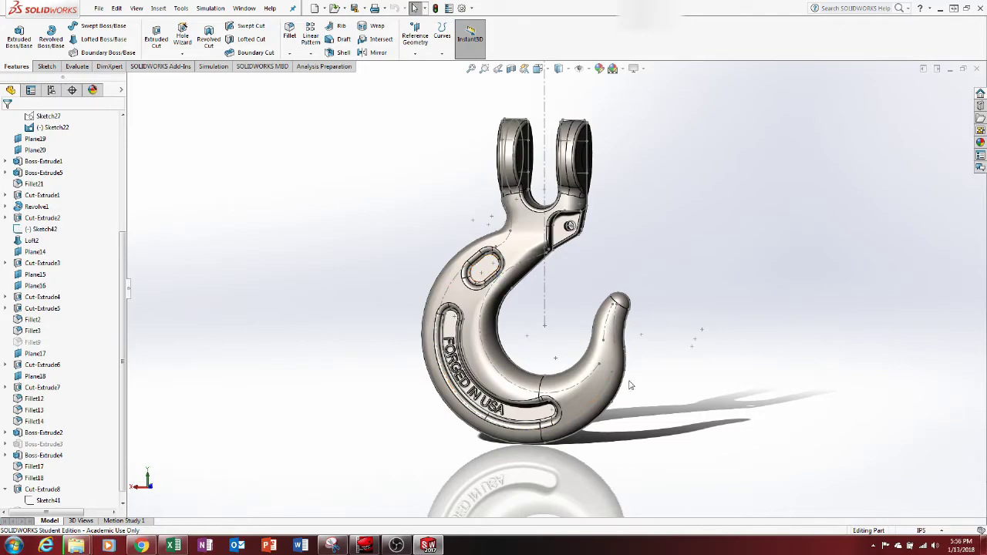
{"action": "middle_click_drag", "start_coordinate": [630, 385], "coordinate": [641, 358]}
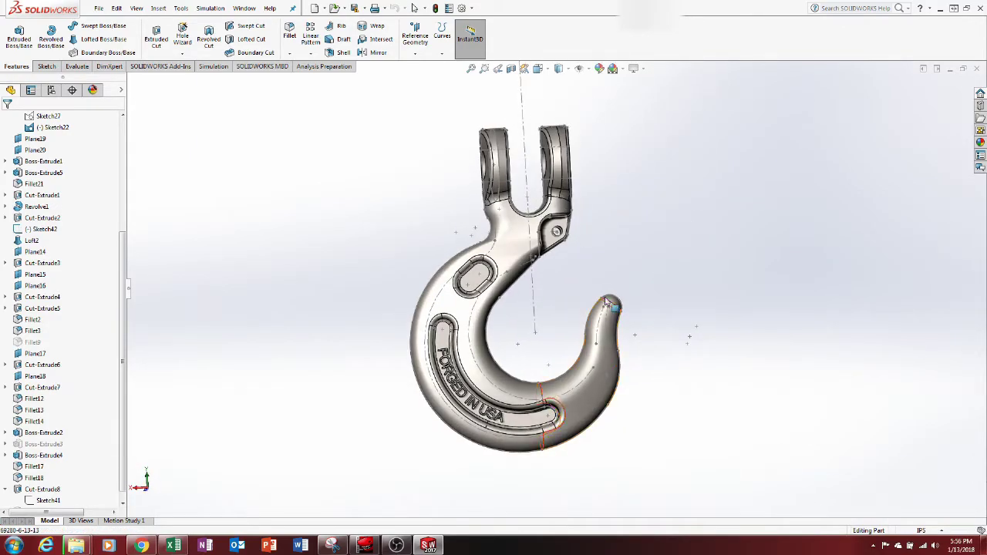
{"action": "left_click", "coordinate": [544, 71]}
{"action": "left_click", "coordinate": [575, 349]}
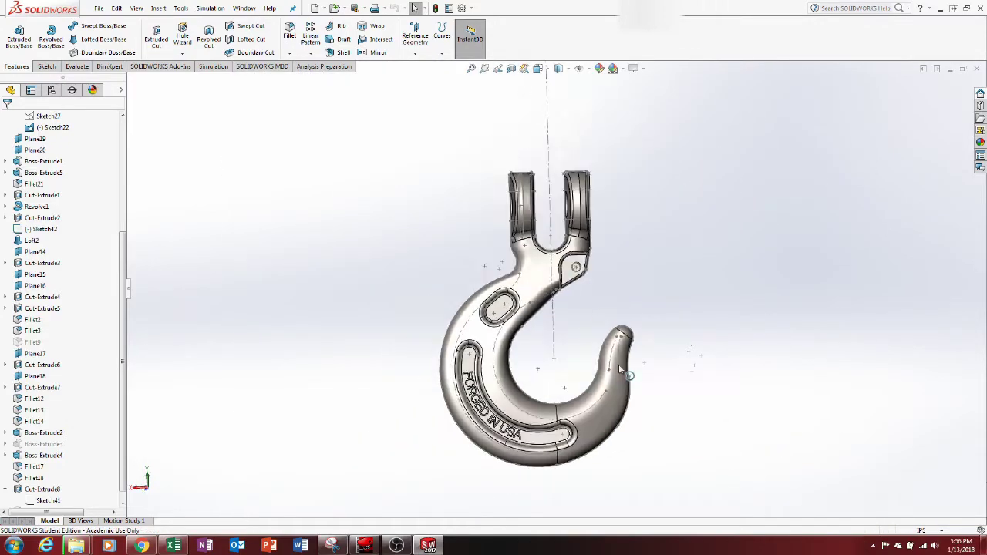
{"action": "scroll", "coordinate": [595, 359], "scroll_direction": "down", "scroll_amount": 3}
{"action": "scroll", "coordinate": [370, 395], "scroll_direction": "up", "scroll_amount": 2}
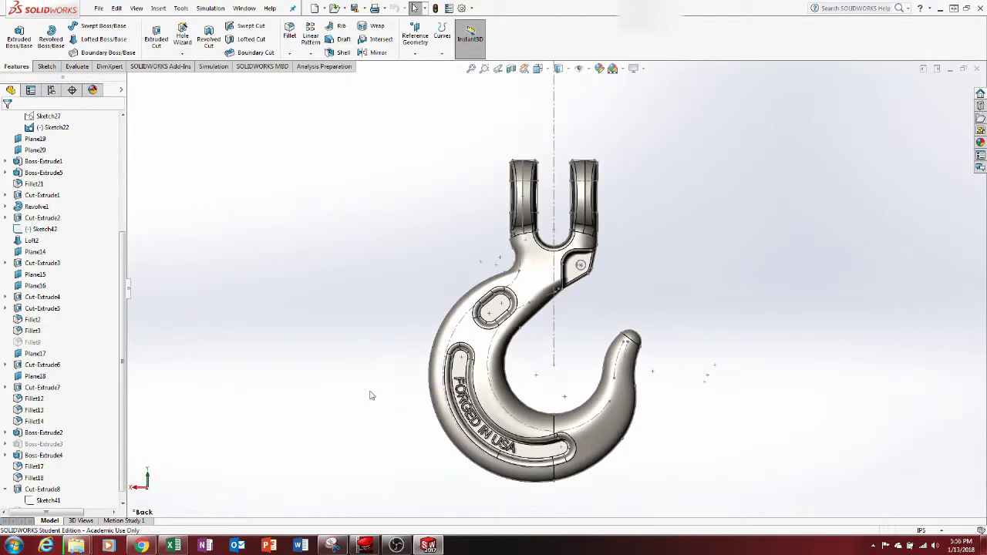
{"action": "scroll", "coordinate": [509, 379], "scroll_direction": "up", "scroll_amount": 4}
{"action": "scroll", "coordinate": [519, 405], "scroll_direction": "down", "scroll_amount": 4}
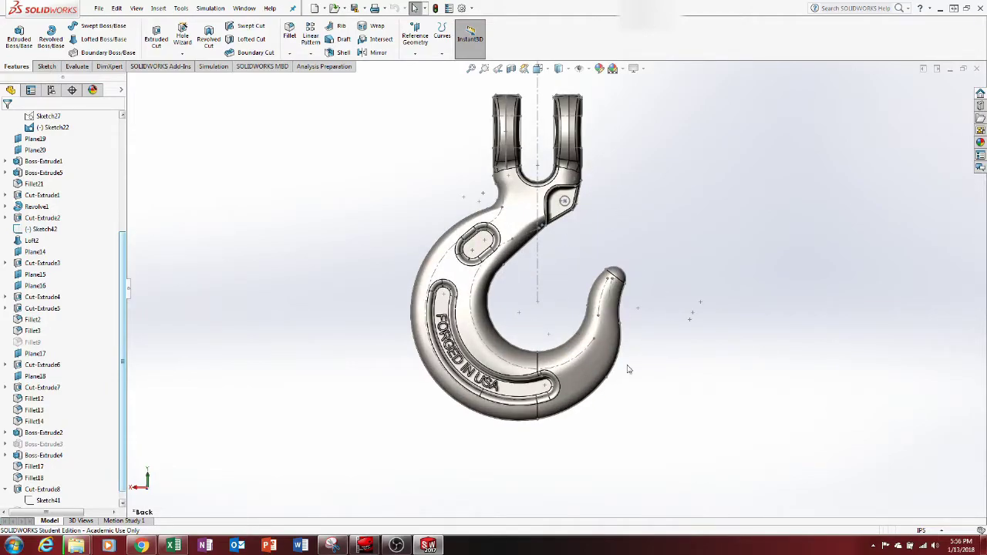
Step: Open Sketch22 under Loft1 for editing and move the R.031 corner radius dimension clear of the prong
{"action": "left_click_drag", "start_coordinate": [123, 273], "coordinate": [125, 157]}
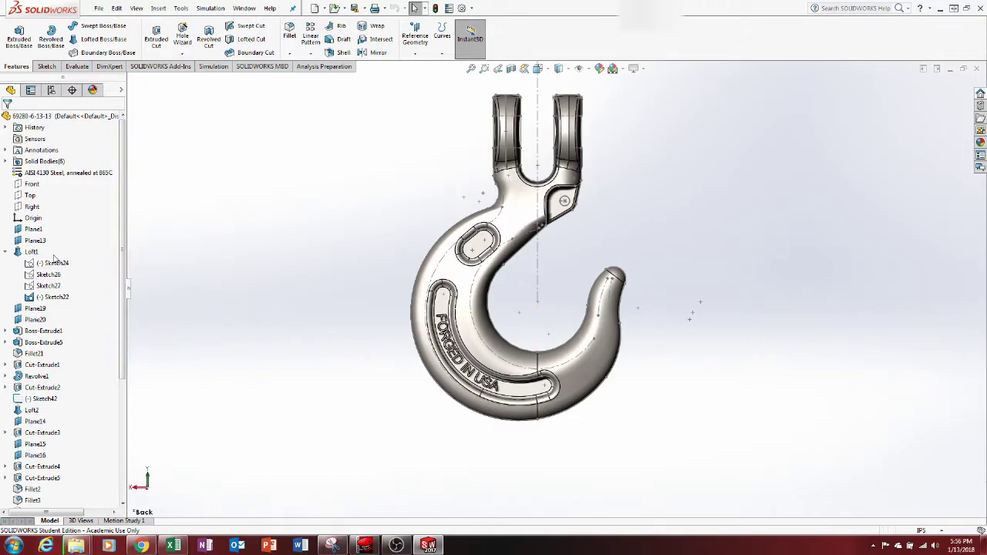
{"action": "left_click", "coordinate": [59, 298]}
{"action": "left_click", "coordinate": [67, 264]}
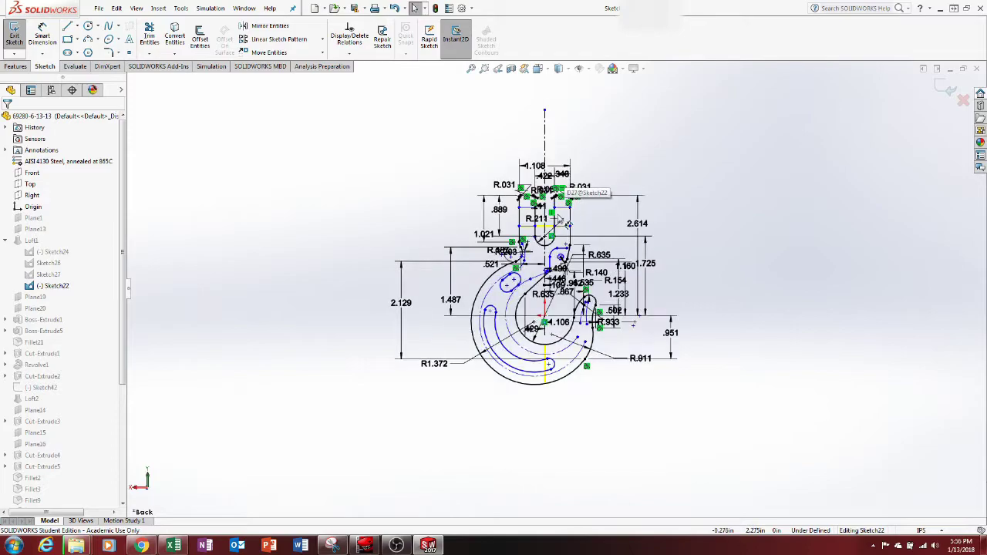
{"action": "scroll", "coordinate": [562, 221], "scroll_direction": "down", "scroll_amount": 3}
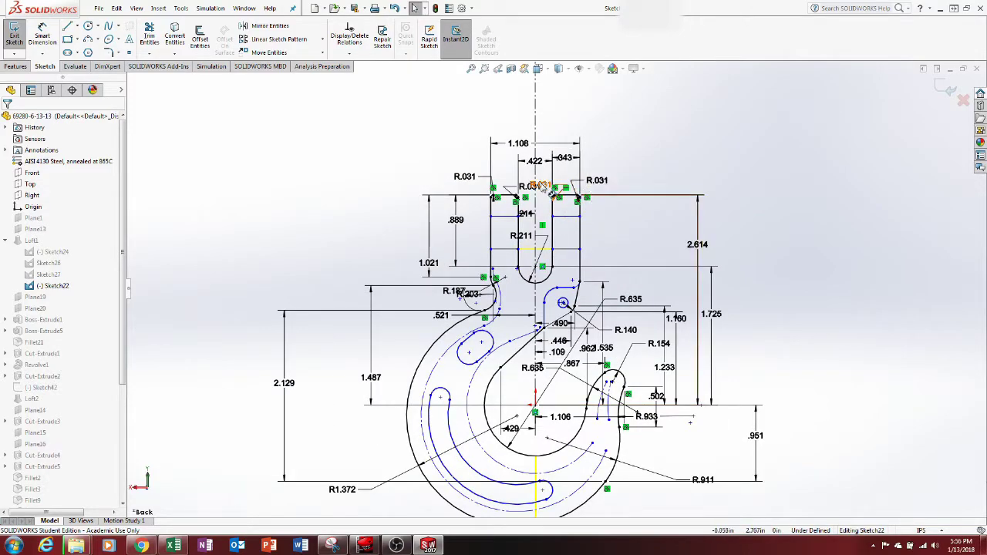
{"action": "left_click_drag", "start_coordinate": [543, 188], "coordinate": [639, 173]}
{"action": "scroll", "coordinate": [426, 205], "scroll_direction": "down", "scroll_amount": 5}
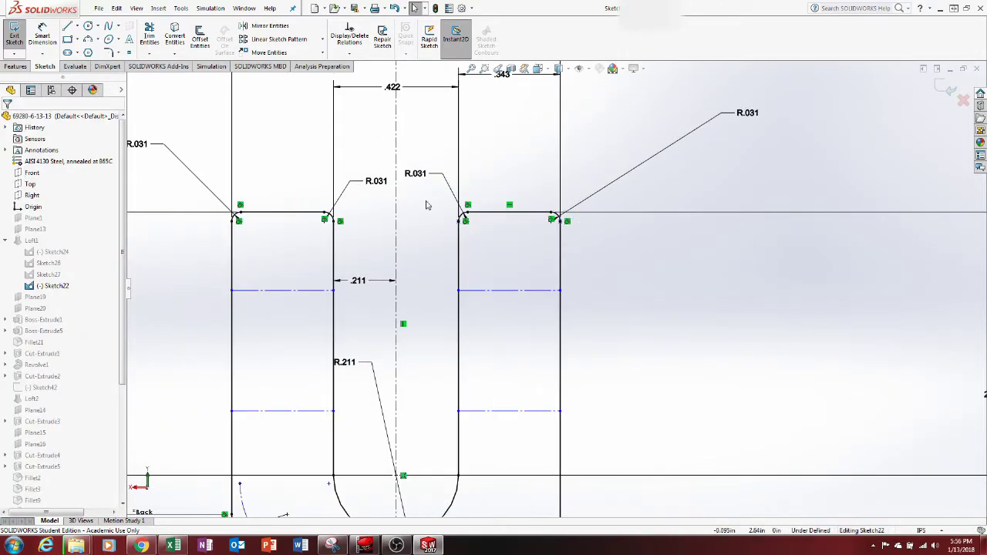
Step: Examine the dimensions of the prongs, neck, throat and tip in the hook outline sketch, and exit the sketch
{"action": "scroll", "coordinate": [426, 205], "scroll_direction": "up", "scroll_amount": 5}
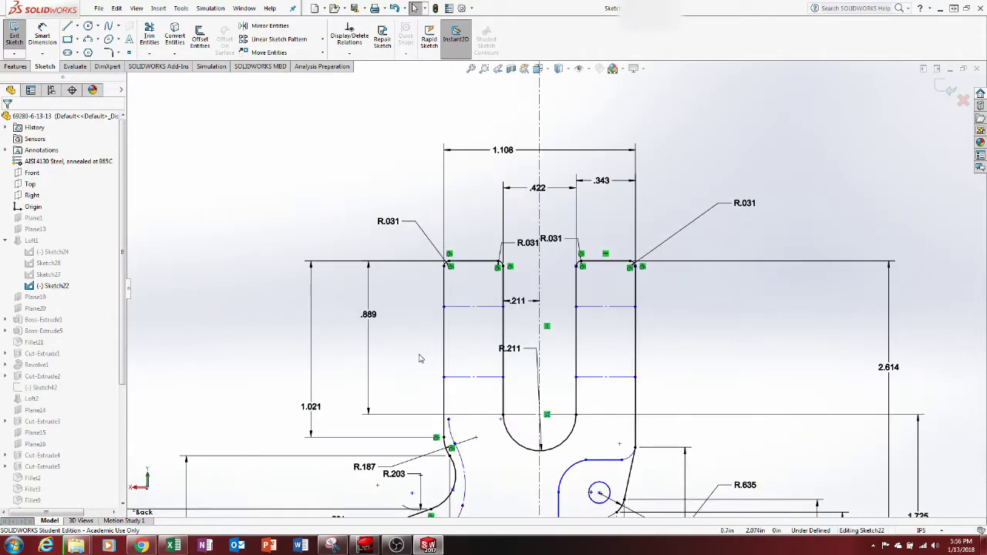
{"action": "scroll", "coordinate": [571, 397], "scroll_direction": "up", "scroll_amount": 8}
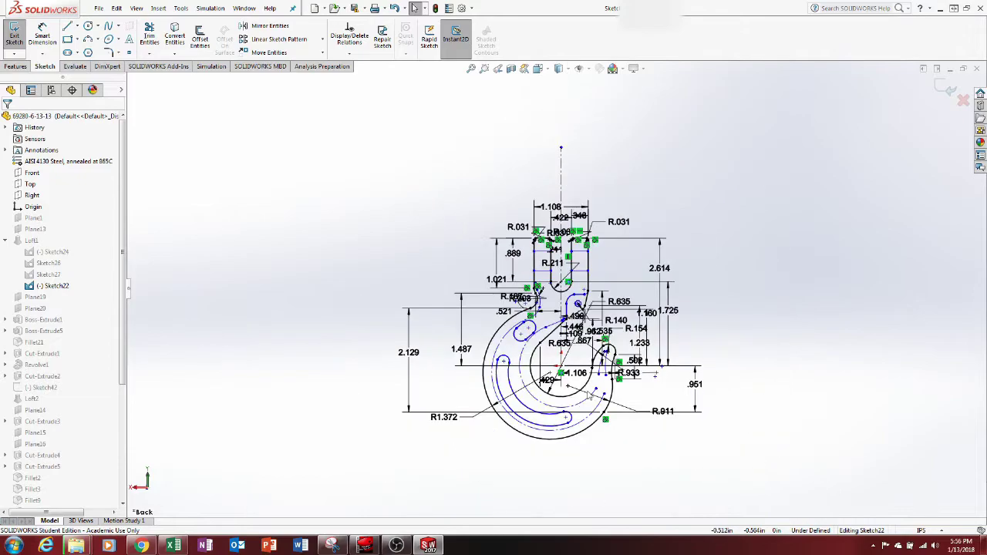
{"action": "scroll", "coordinate": [588, 397], "scroll_direction": "down", "scroll_amount": 4}
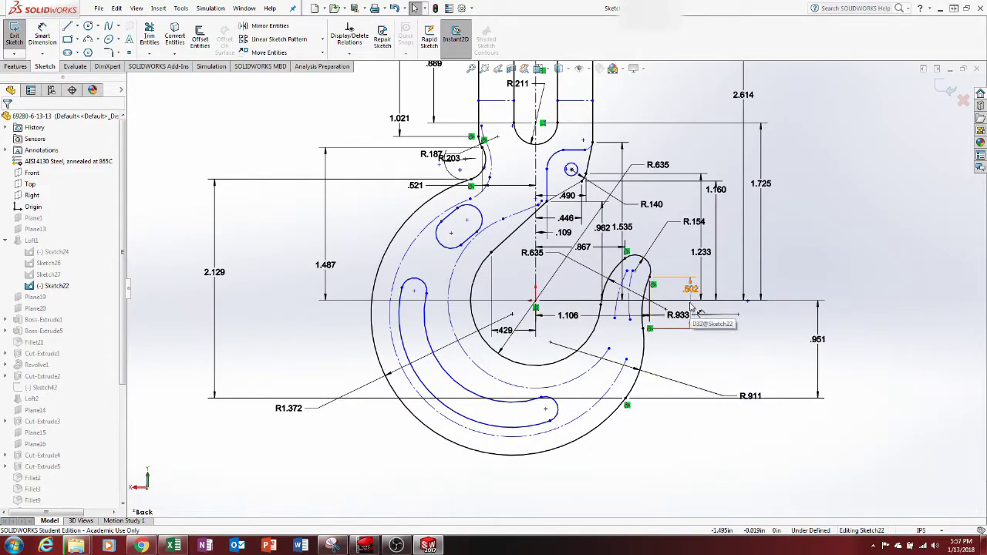
{"action": "scroll", "coordinate": [557, 300], "scroll_direction": "up", "scroll_amount": 2}
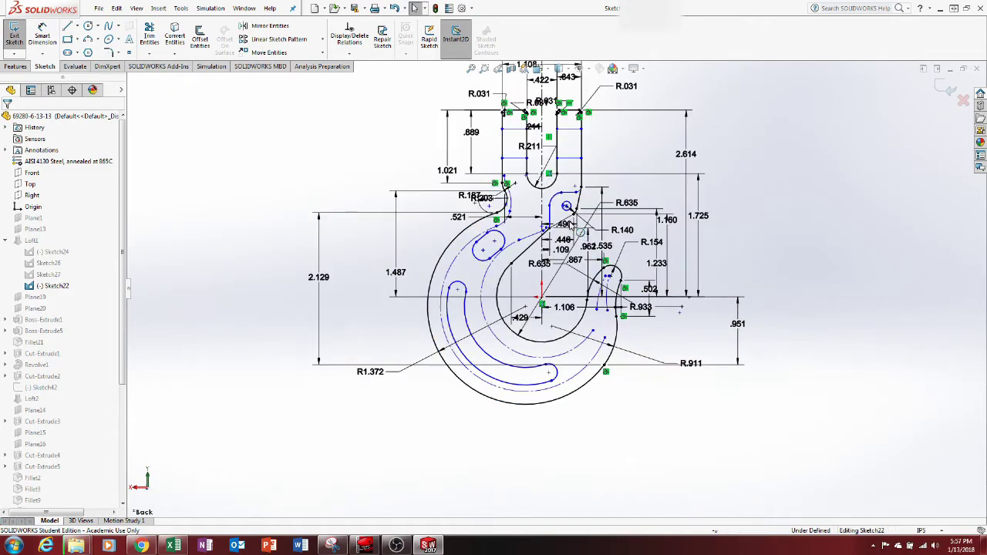
{"action": "scroll", "coordinate": [540, 283], "scroll_direction": "down", "scroll_amount": 2}
{"action": "scroll", "coordinate": [533, 247], "scroll_direction": "up", "scroll_amount": 3}
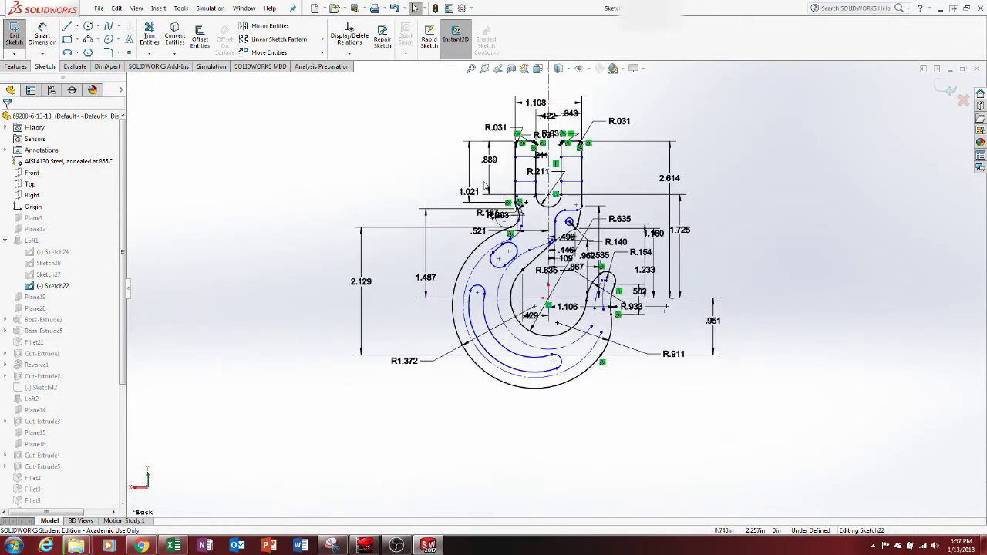
{"action": "scroll", "coordinate": [584, 227], "scroll_direction": "down", "scroll_amount": 2}
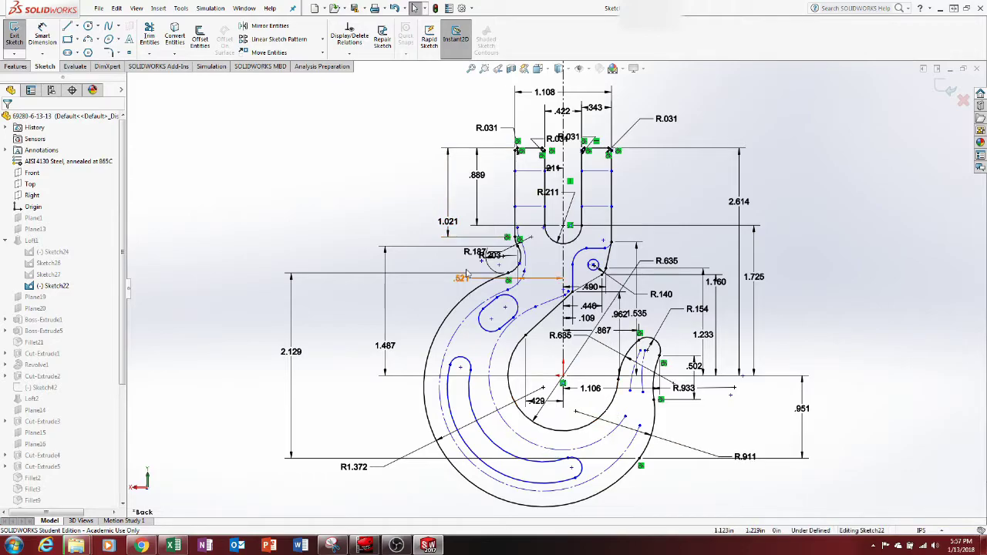
{"action": "left_click", "coordinate": [948, 88]}
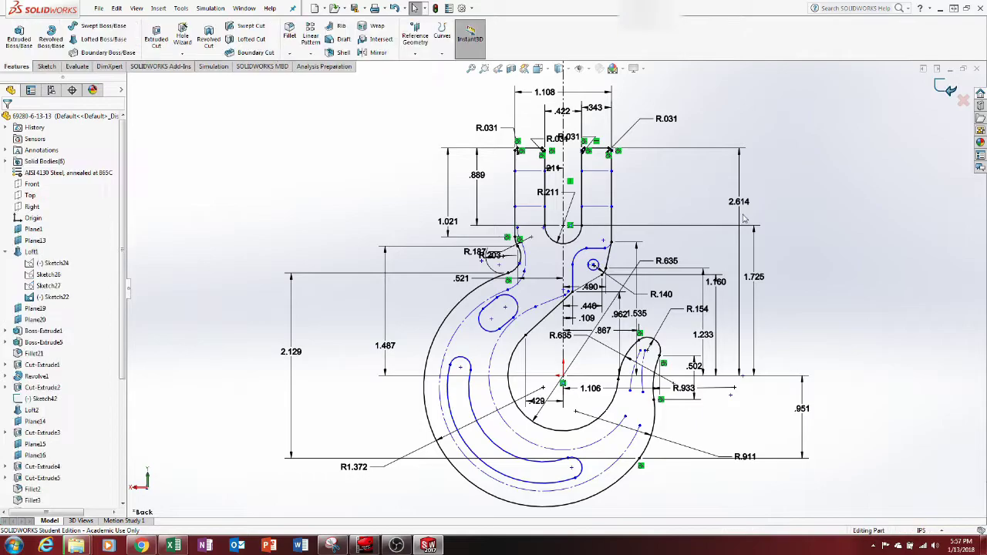
Step: Roll the feature history back to just before Loft1, leaving only the layout sketches
{"action": "left_click_drag", "start_coordinate": [122, 340], "coordinate": [129, 455]}
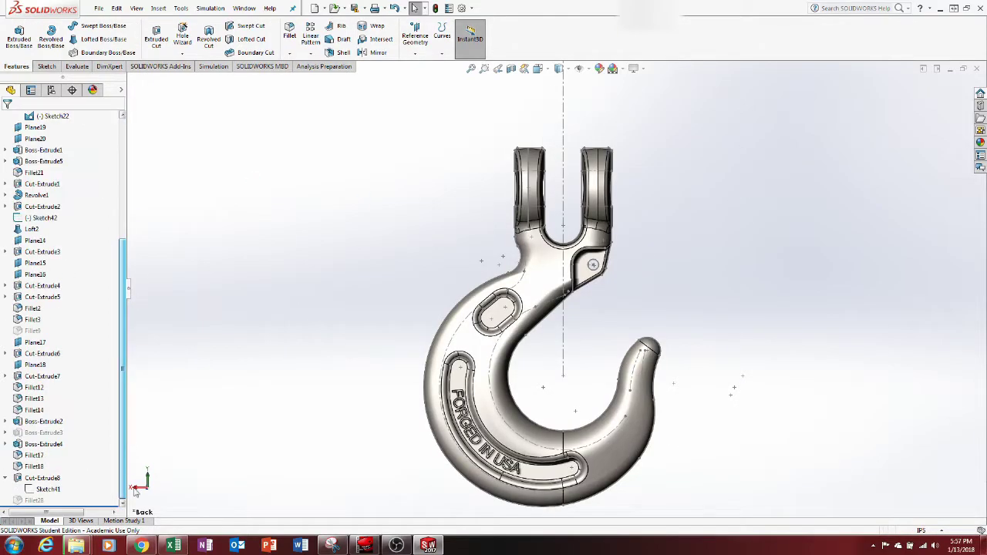
{"action": "left_click_drag", "start_coordinate": [111, 506], "coordinate": [111, 485]}
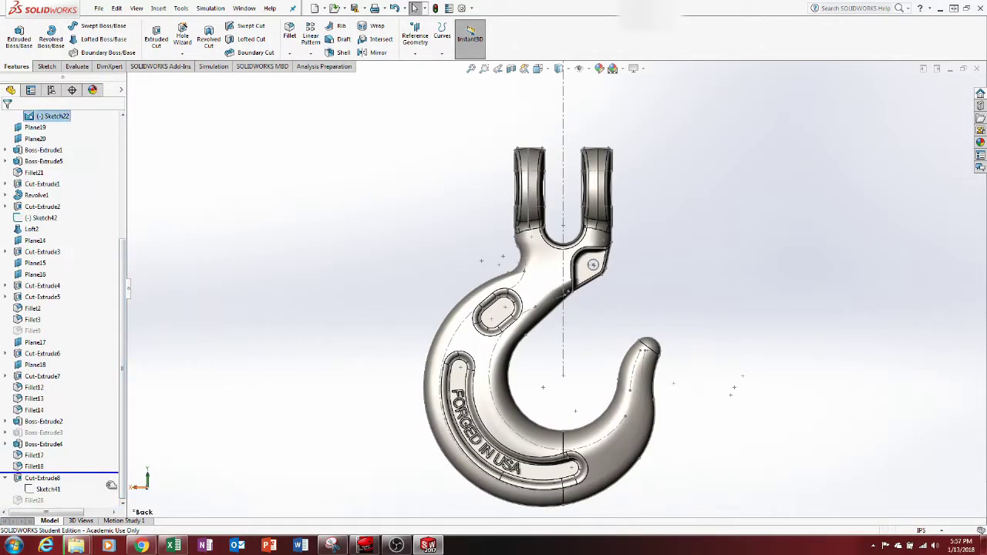
{"action": "left_click_drag", "start_coordinate": [92, 164], "coordinate": [74, 250]}
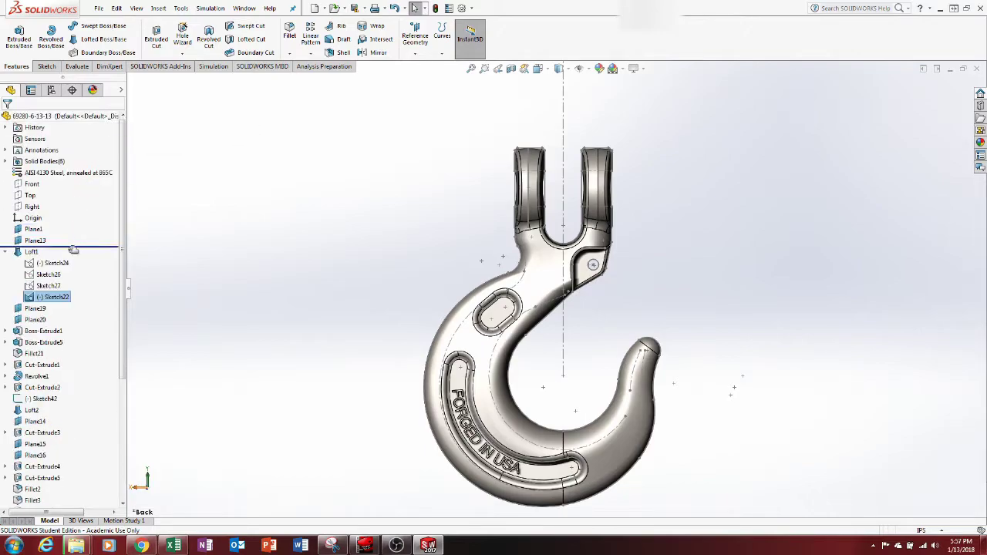
{"action": "left_click", "coordinate": [136, 8]}
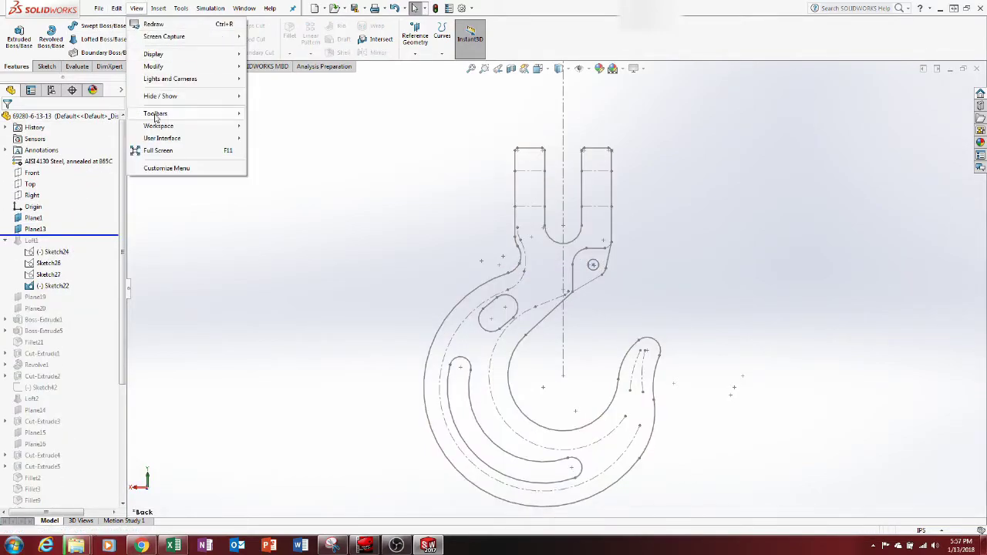
{"action": "mouse_move", "coordinate": [158, 96]}
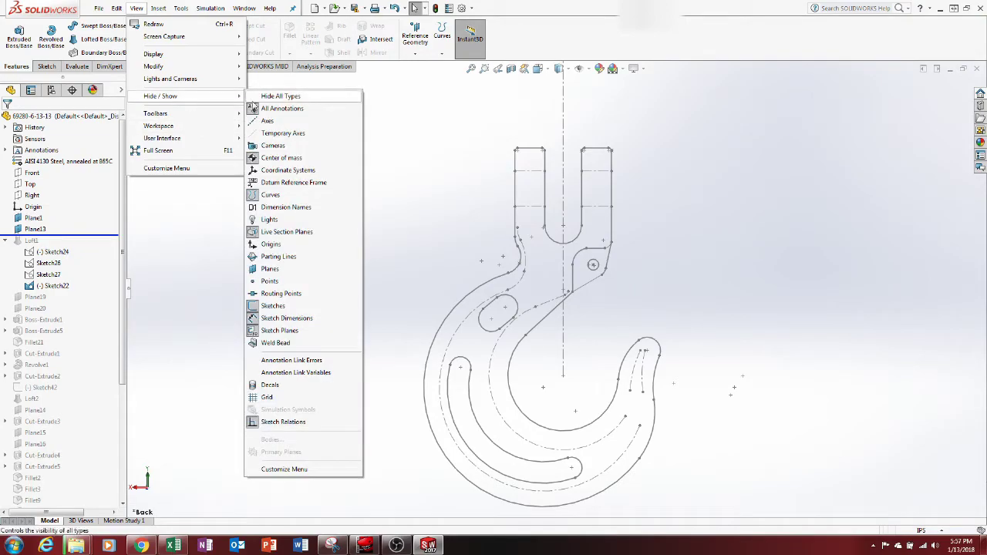
{"action": "left_click", "coordinate": [439, 139]}
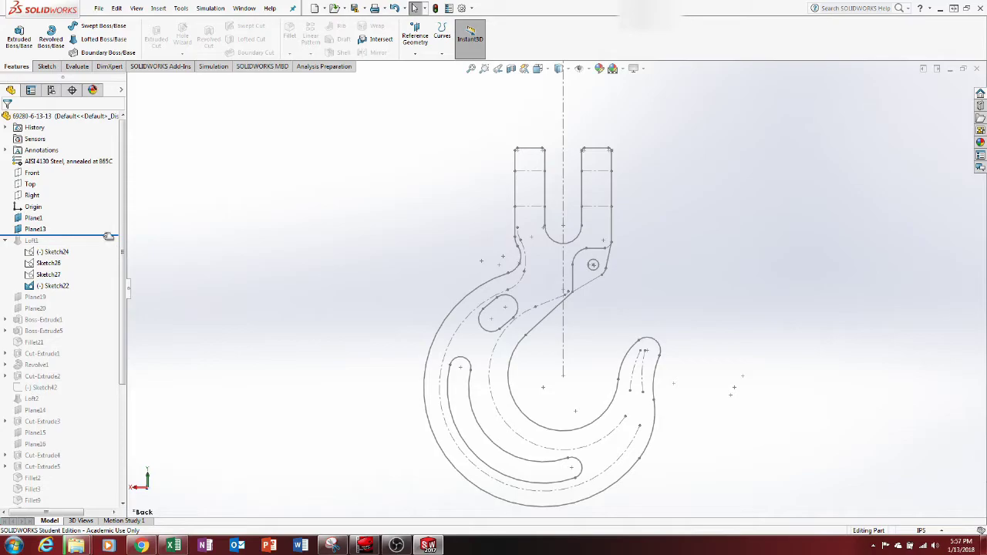
Step: Roll the feature history forward to just after Loft1 and its sketches
{"action": "left_click_drag", "start_coordinate": [108, 236], "coordinate": [105, 245]}
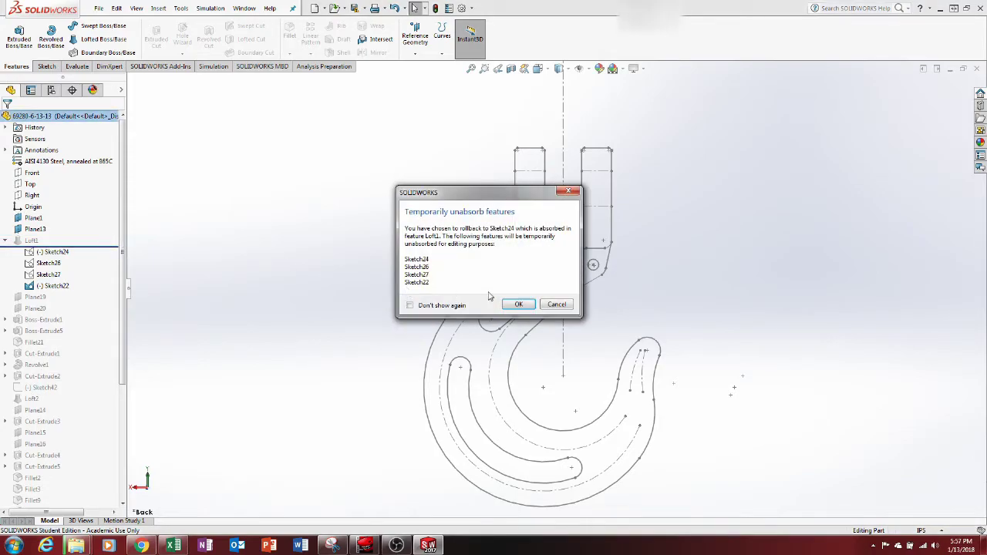
{"action": "left_click", "coordinate": [555, 305]}
{"action": "left_click_drag", "start_coordinate": [91, 236], "coordinate": [86, 291]}
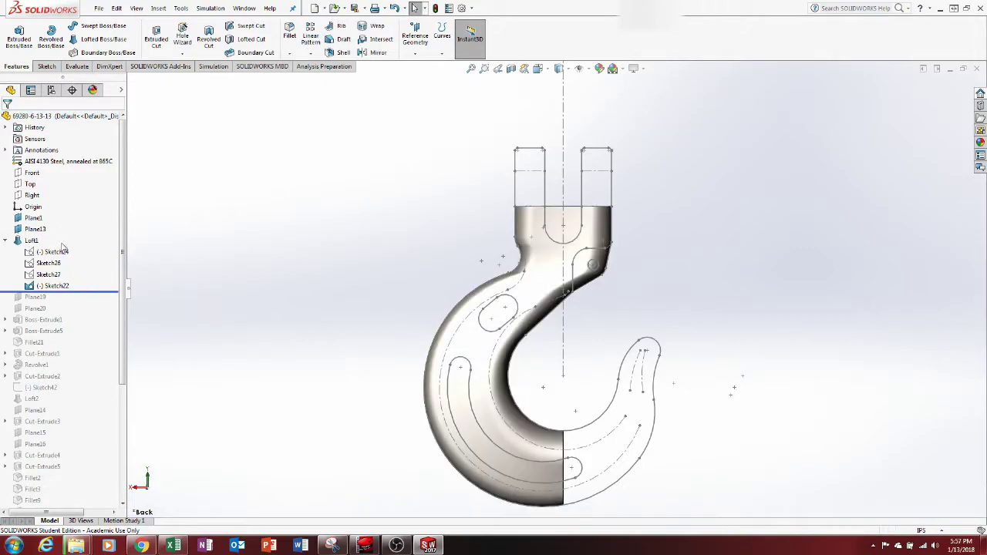
Step: Open Loft1's definition, examine its three closed profiles and two guide curves from several angles, and cancel without changes
{"action": "right_click", "coordinate": [31, 241]}
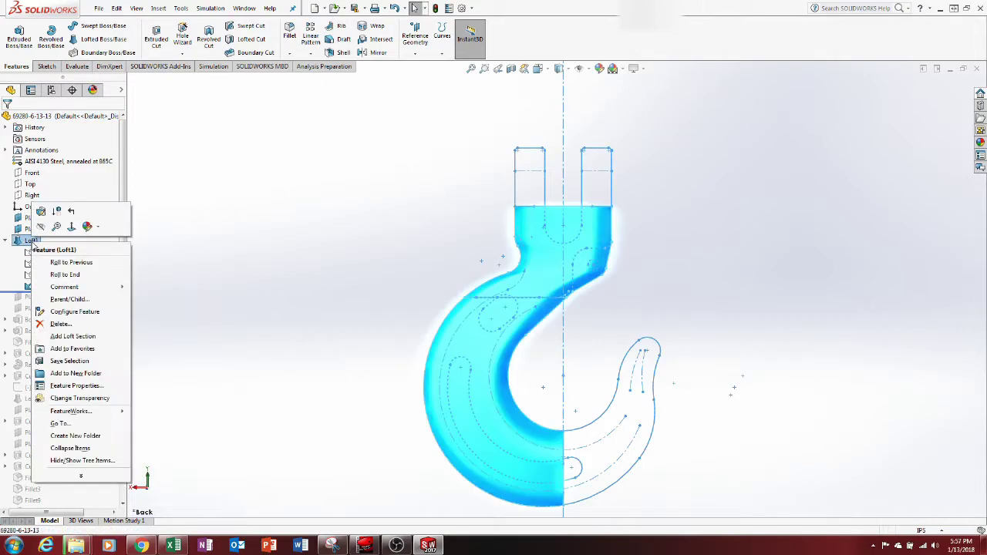
{"action": "left_click", "coordinate": [44, 213]}
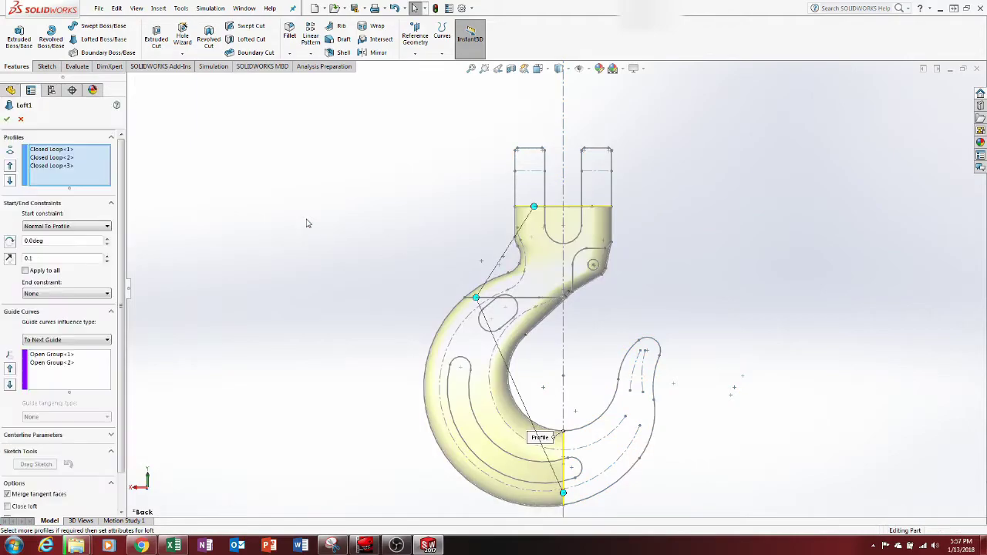
{"action": "middle_click_drag", "start_coordinate": [381, 205], "coordinate": [436, 326]}
{"action": "scroll", "coordinate": [540, 259], "scroll_direction": "down", "scroll_amount": 3}
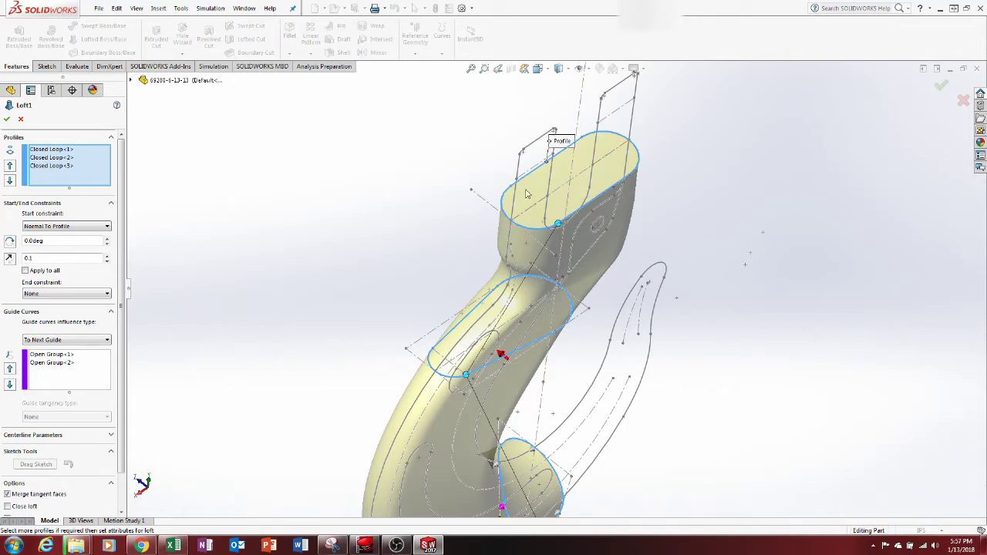
{"action": "middle_click_drag", "start_coordinate": [574, 286], "coordinate": [428, 356]}
{"action": "scroll", "coordinate": [523, 349], "scroll_direction": "down", "scroll_amount": 3}
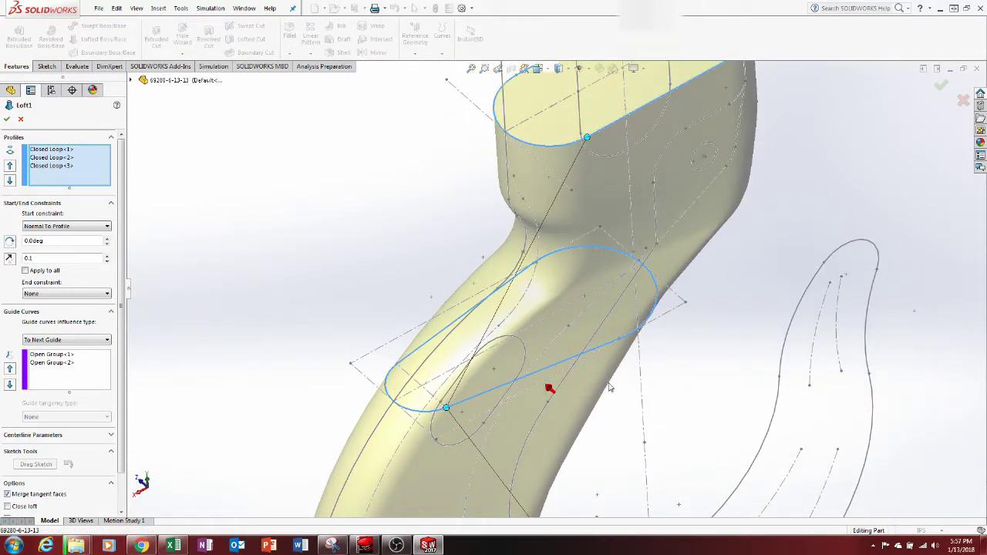
{"action": "scroll", "coordinate": [610, 387], "scroll_direction": "up", "scroll_amount": 6}
{"action": "middle_click_drag", "start_coordinate": [583, 332], "coordinate": [470, 316]}
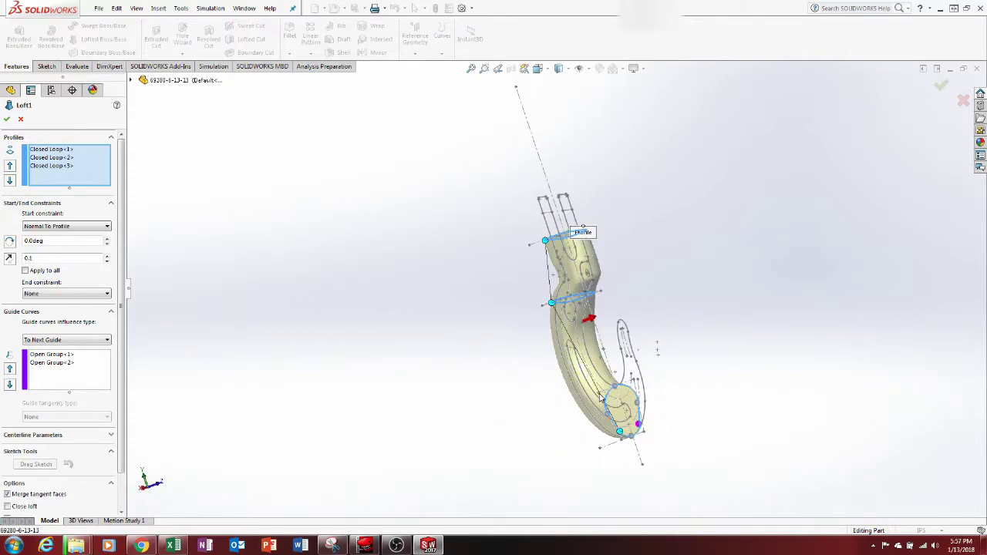
{"action": "scroll", "coordinate": [644, 429], "scroll_direction": "down", "scroll_amount": 5}
{"action": "left_click", "coordinate": [959, 102]}
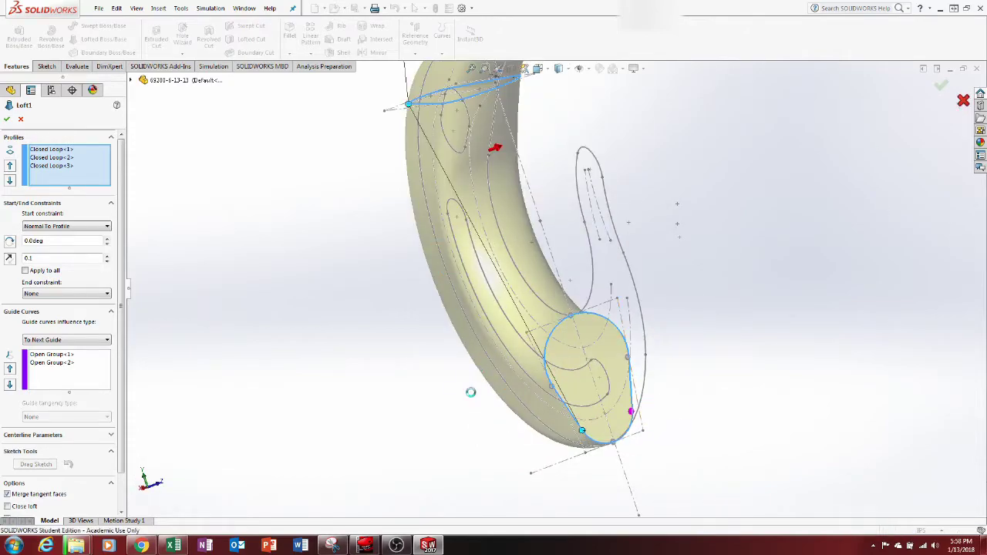
Step: Open Sketch24, the loft's lower end profile, for editing and examine its geometry and dimensions in a face-on view
{"action": "left_click", "coordinate": [6, 241]}
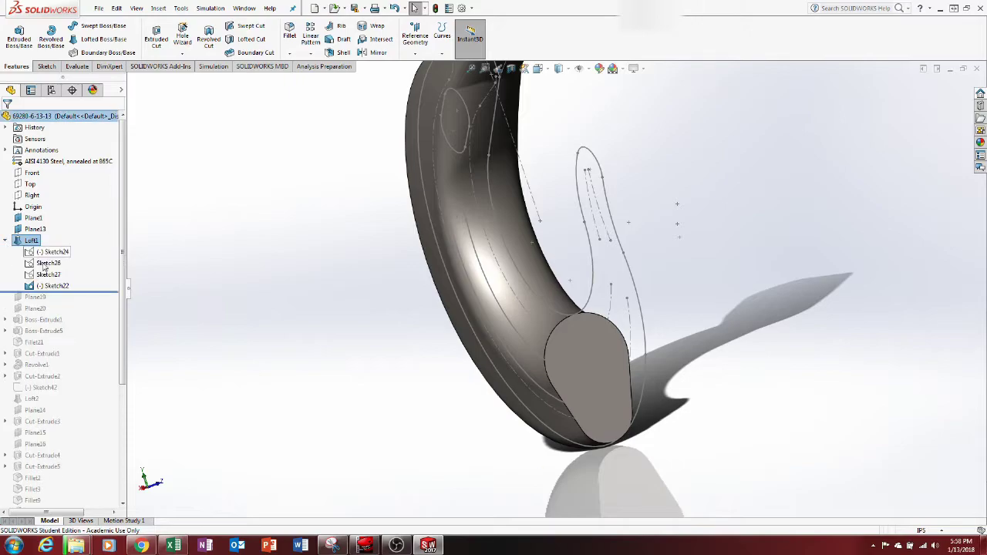
{"action": "right_click", "coordinate": [56, 253]}
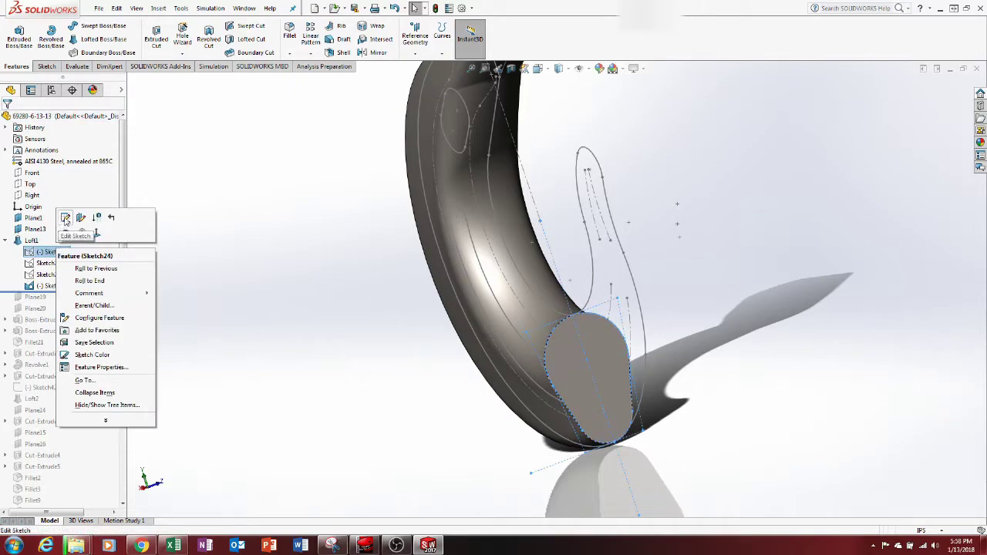
{"action": "left_click", "coordinate": [65, 224]}
{"action": "left_click", "coordinate": [540, 68]}
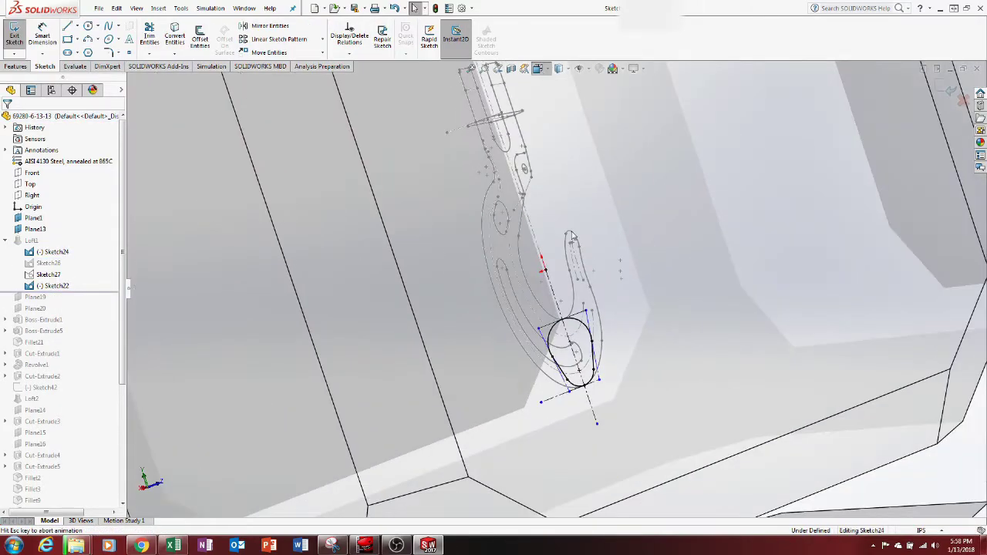
{"action": "left_click", "coordinate": [598, 376]}
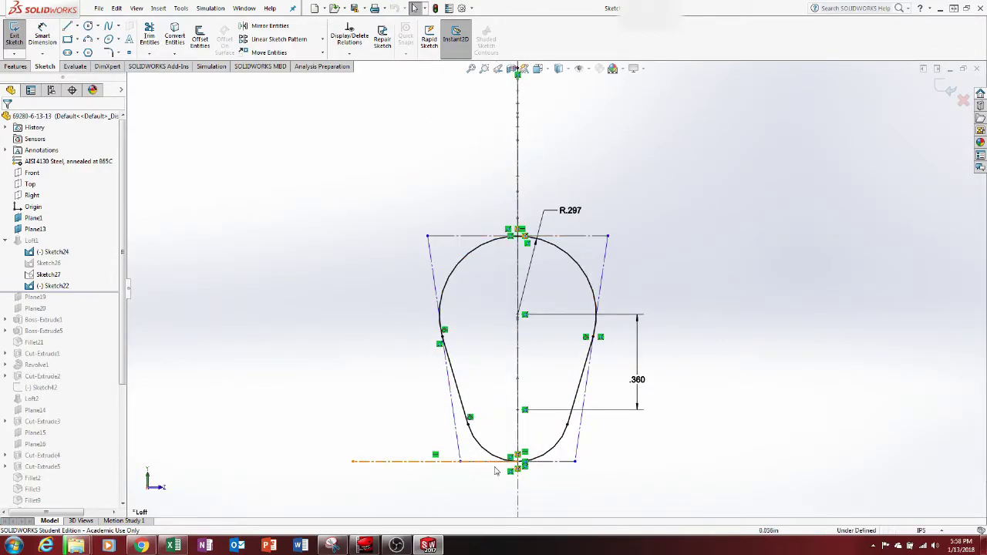
{"action": "scroll", "coordinate": [529, 310], "scroll_direction": "down", "scroll_amount": 3}
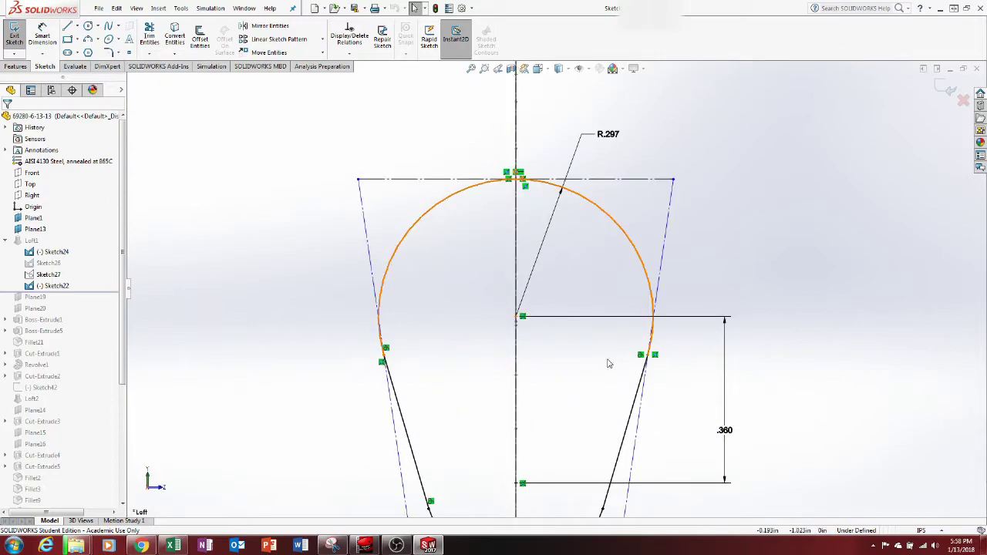
Step: Add a tangent relation between the profile's right straight side and the bottom arc in Sketch24
{"action": "scroll", "coordinate": [517, 180], "scroll_direction": "up", "scroll_amount": 3}
{"action": "scroll", "coordinate": [591, 410], "scroll_direction": "down", "scroll_amount": 3}
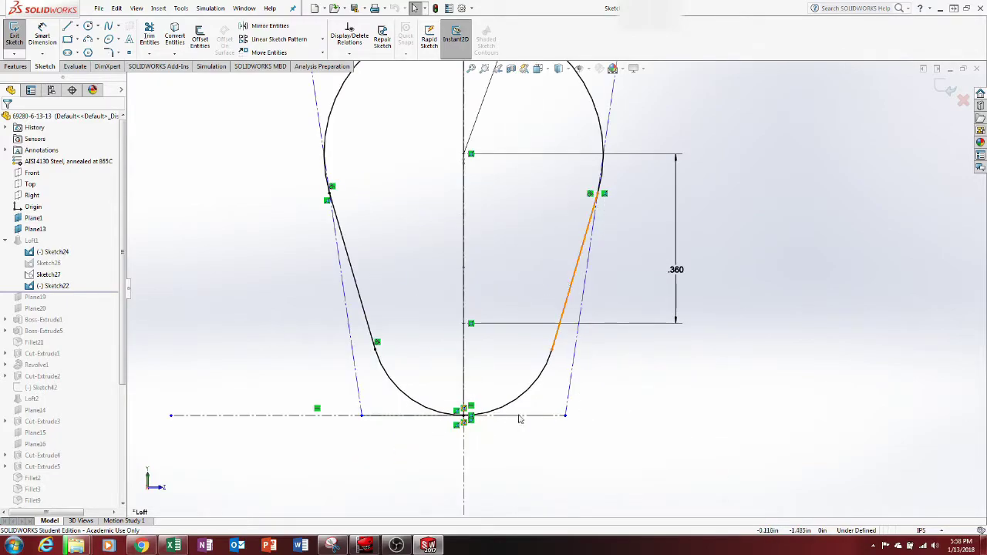
{"action": "left_click", "coordinate": [558, 333]}
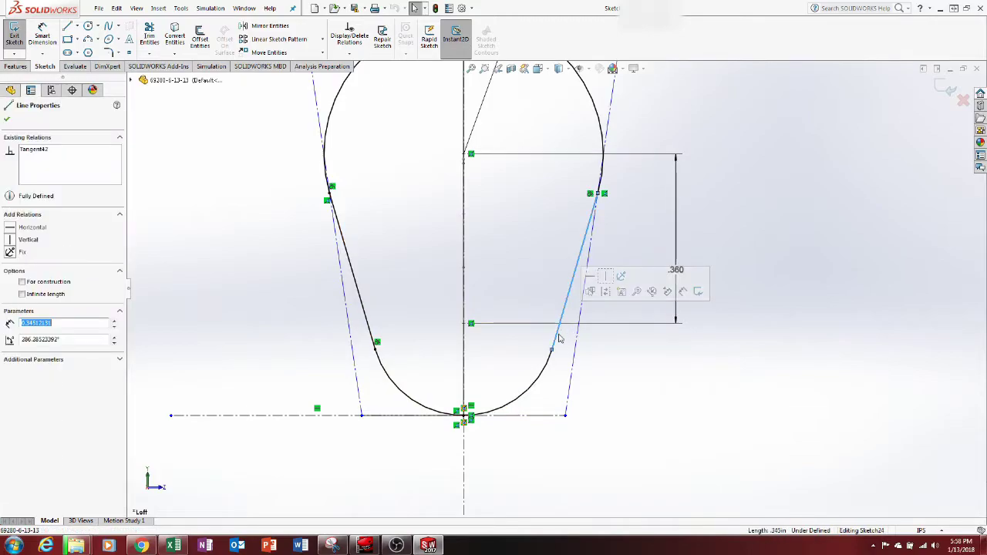
{"action": "left_click", "coordinate": [544, 372], "text": "ctrl"}
{"action": "left_click", "coordinate": [584, 333]}
{"action": "left_click", "coordinate": [645, 423]}
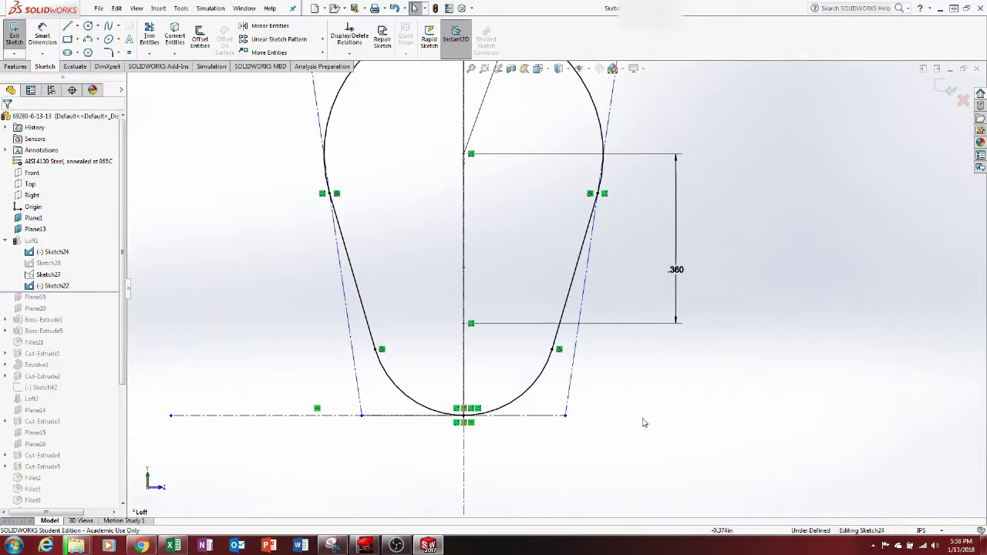
Step: Reposition the R.297 radius dimension outside the upper right of the profile and exit Sketch24
{"action": "scroll", "coordinate": [610, 432], "scroll_direction": "up", "scroll_amount": 2}
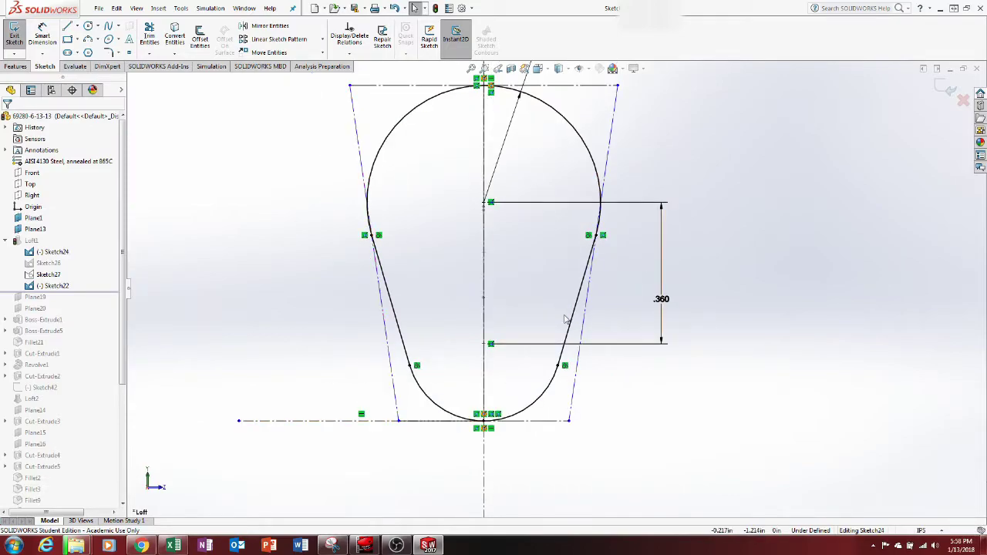
{"action": "scroll", "coordinate": [578, 278], "scroll_direction": "up", "scroll_amount": 2}
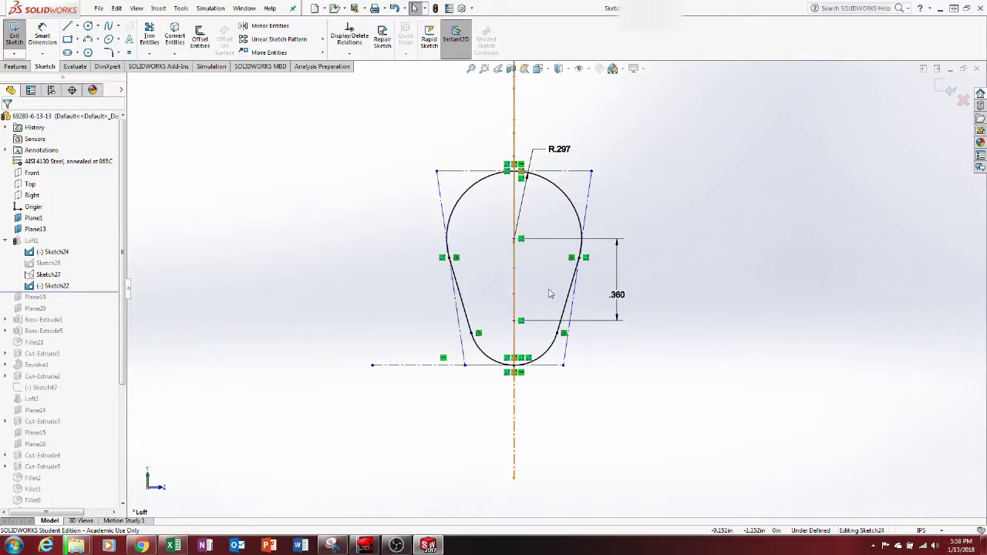
{"action": "left_click_drag", "start_coordinate": [559, 149], "coordinate": [639, 152]}
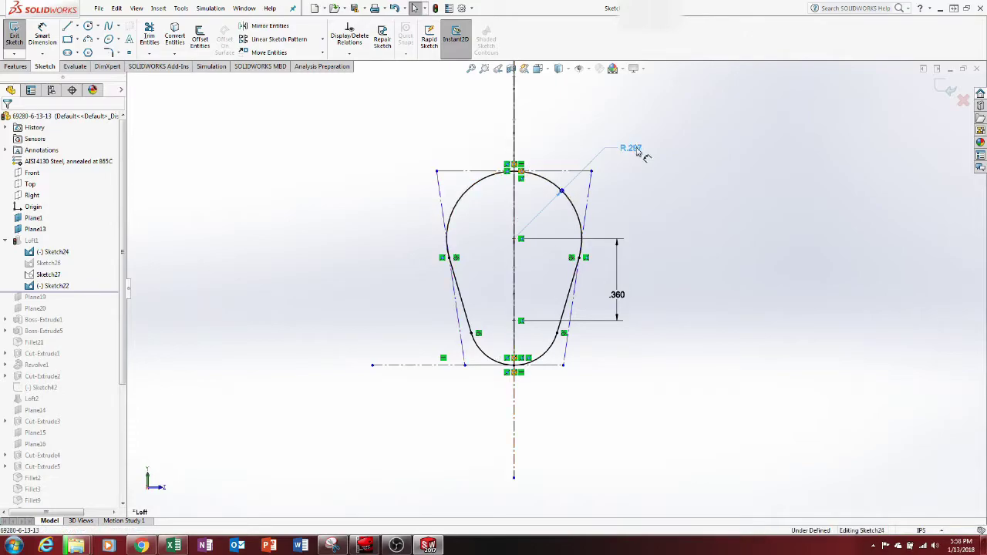
{"action": "scroll", "coordinate": [509, 383], "scroll_direction": "down", "scroll_amount": 2}
{"action": "scroll", "coordinate": [554, 293], "scroll_direction": "up", "scroll_amount": 3}
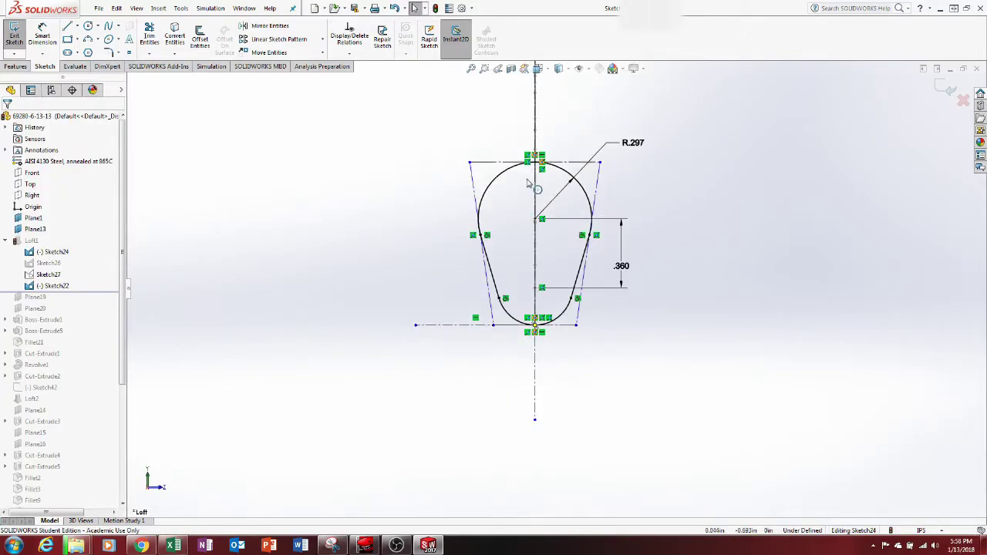
{"action": "scroll", "coordinate": [528, 183], "scroll_direction": "down", "scroll_amount": 3}
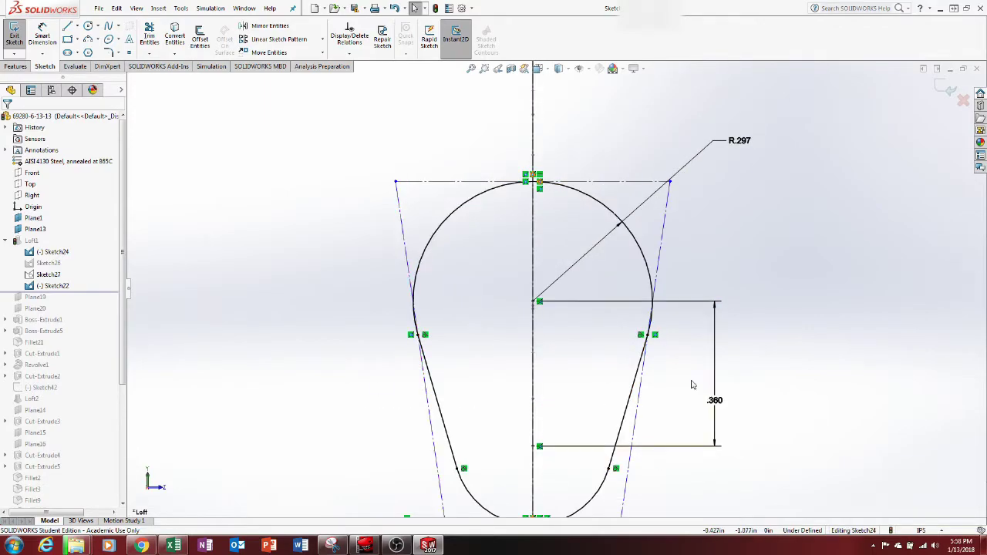
{"action": "left_click", "coordinate": [943, 90]}
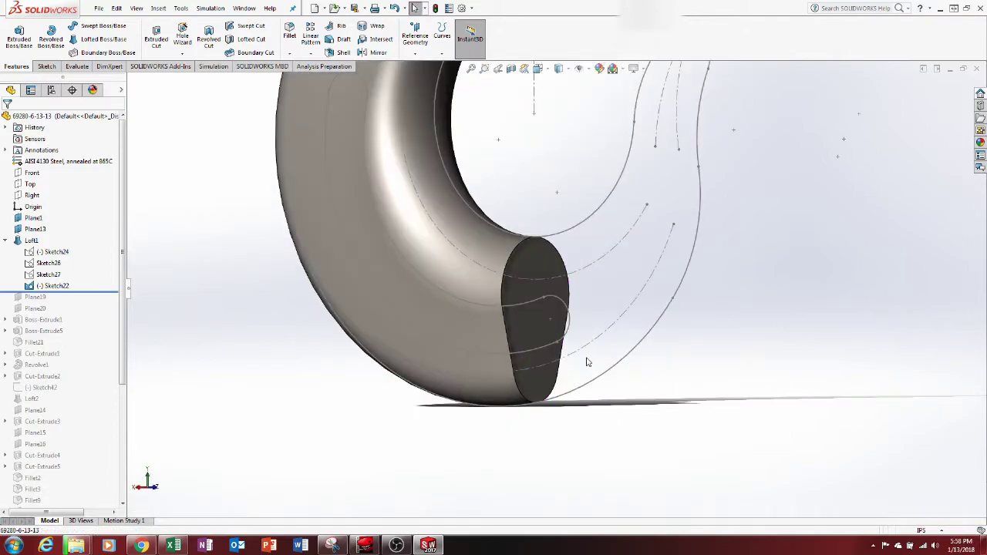
Step: Open Loft1's definition again and examine where its second and third closed-loop profiles lie on the hook body
{"action": "right_click", "coordinate": [31, 242]}
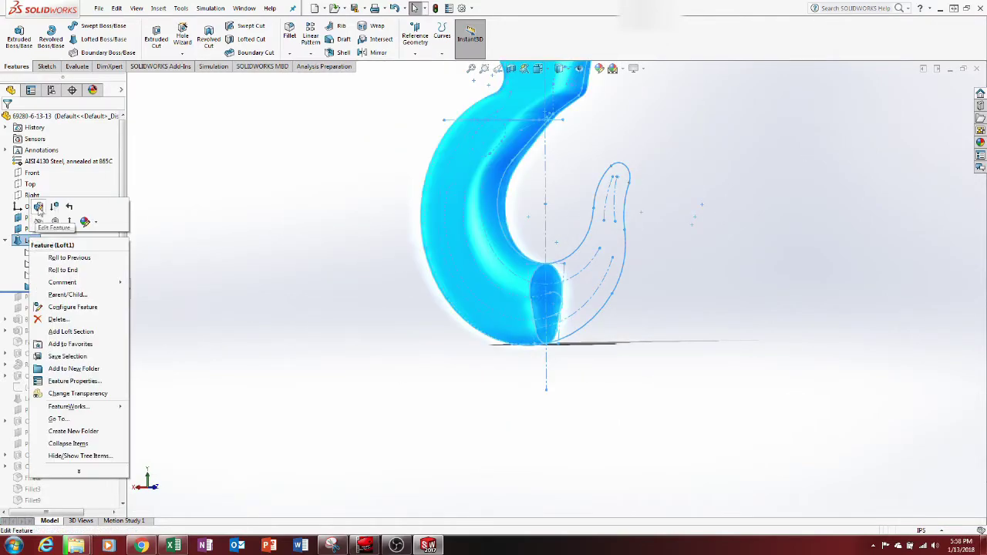
{"action": "left_click", "coordinate": [426, 347]}
{"action": "scroll", "coordinate": [528, 207], "scroll_direction": "up", "scroll_amount": 3}
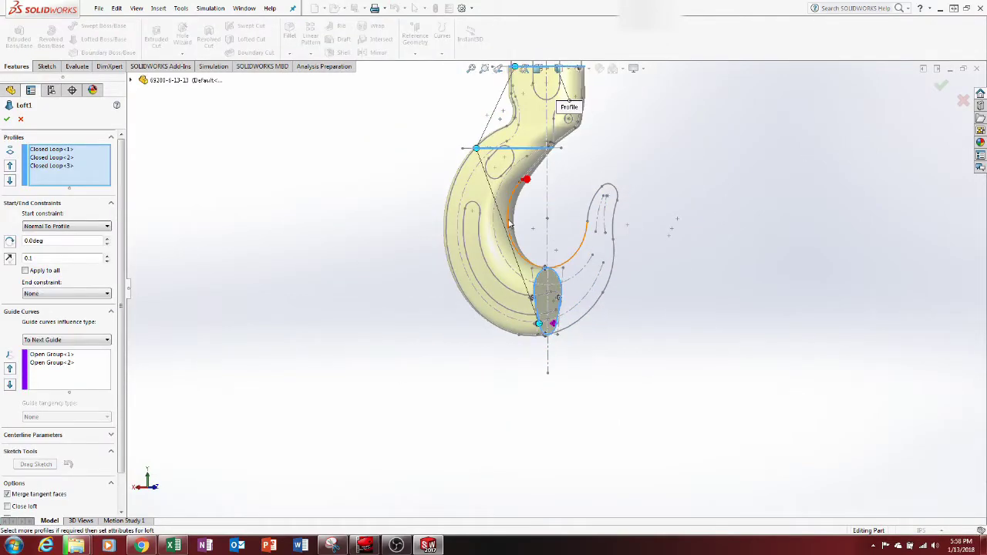
{"action": "scroll", "coordinate": [561, 189], "scroll_direction": "down", "scroll_amount": 4}
{"action": "scroll", "coordinate": [547, 202], "scroll_direction": "up", "scroll_amount": 4}
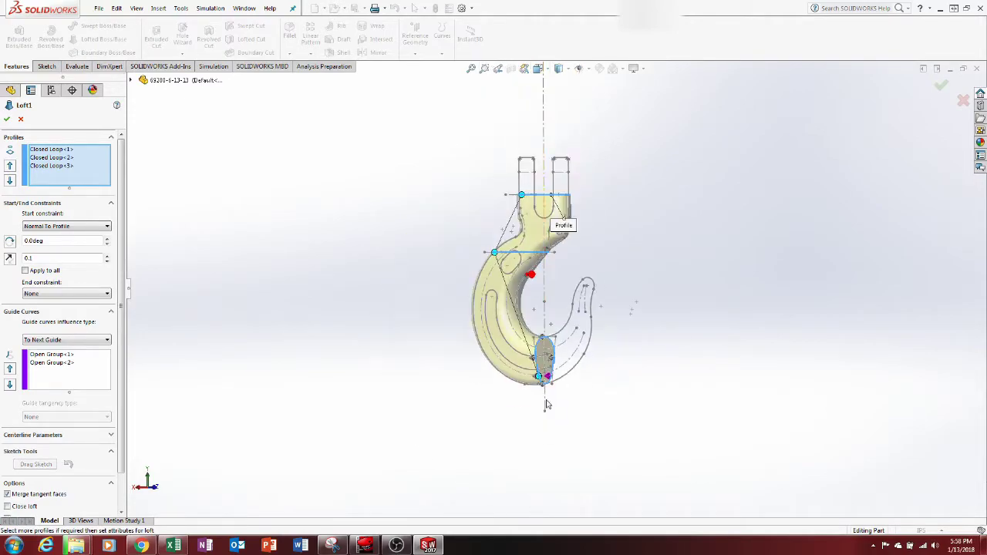
{"action": "scroll", "coordinate": [547, 409], "scroll_direction": "down", "scroll_amount": 3}
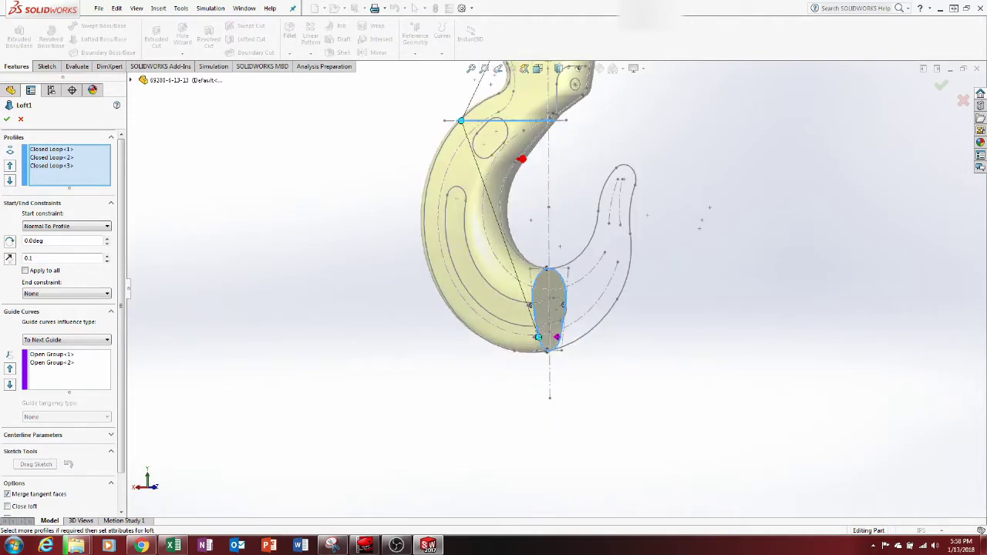
{"action": "left_click", "coordinate": [51, 157]}
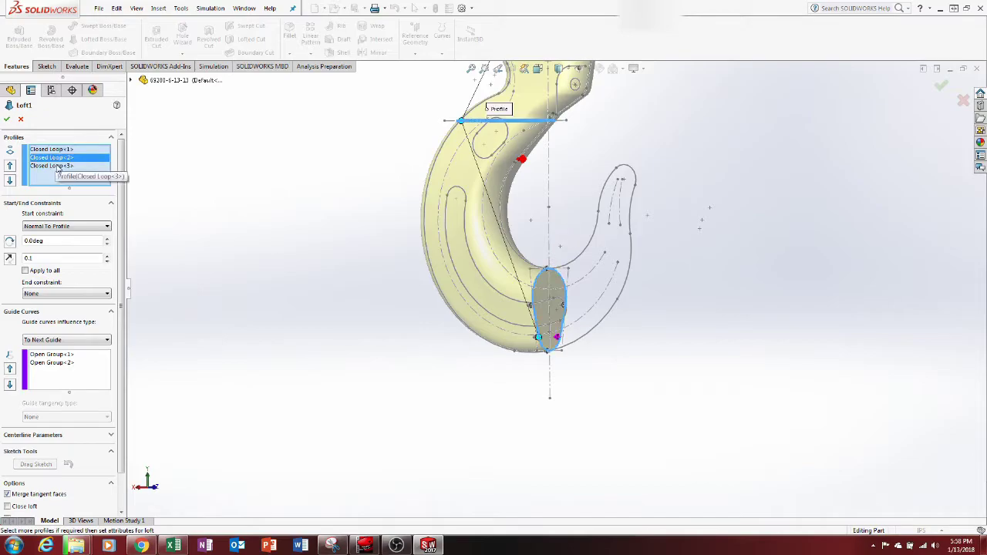
{"action": "left_click", "coordinate": [51, 166]}
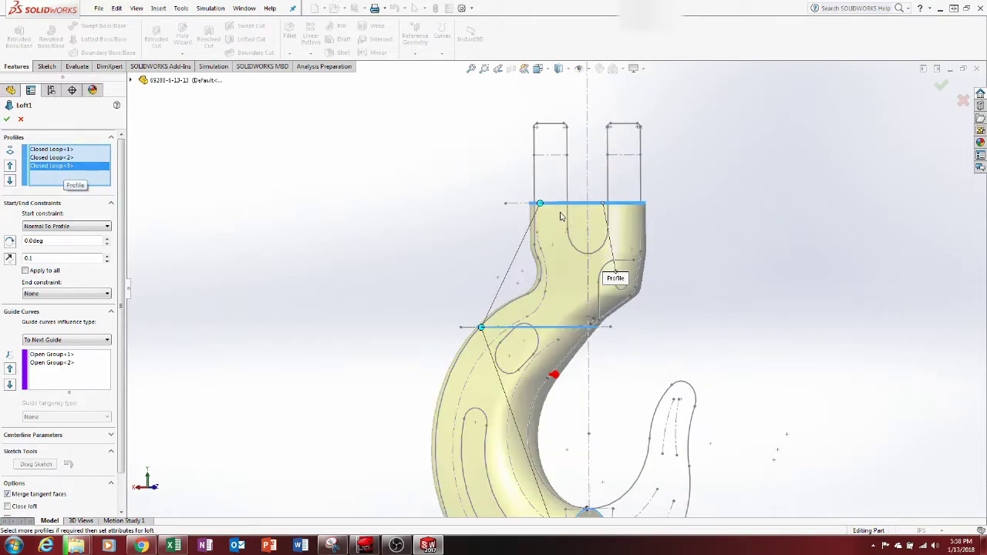
{"action": "middle_click_drag", "start_coordinate": [554, 222], "coordinate": [532, 315]}
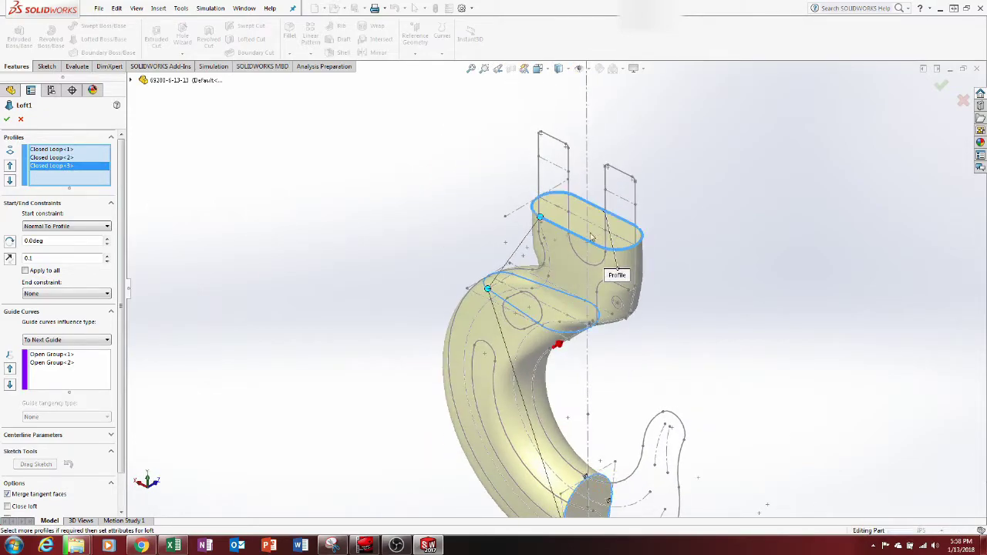
Step: Examine the two open-group guide curves that shape Loft1 along the hook body
{"action": "left_click", "coordinate": [74, 374]}
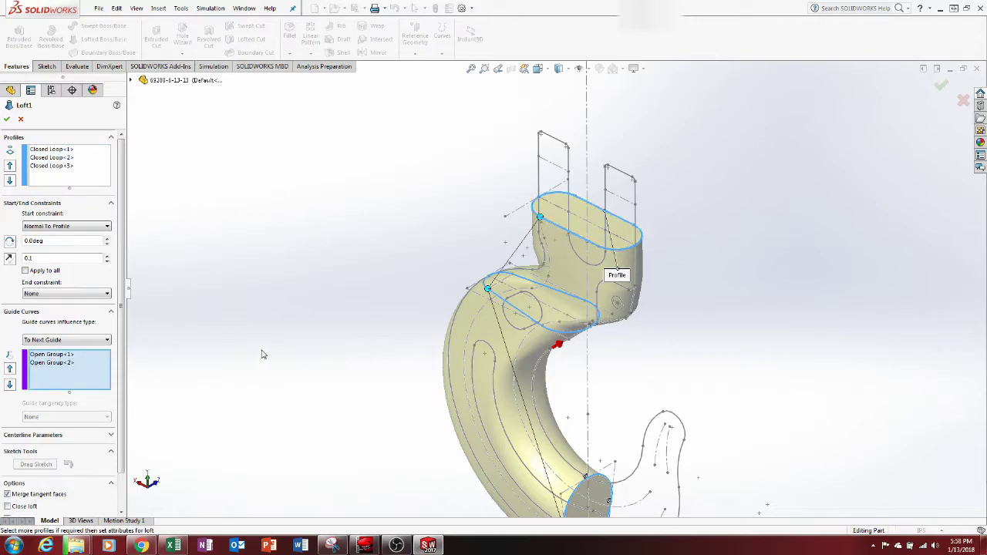
{"action": "middle_click_drag", "start_coordinate": [260, 352], "coordinate": [245, 330]}
{"action": "left_click", "coordinate": [56, 355]}
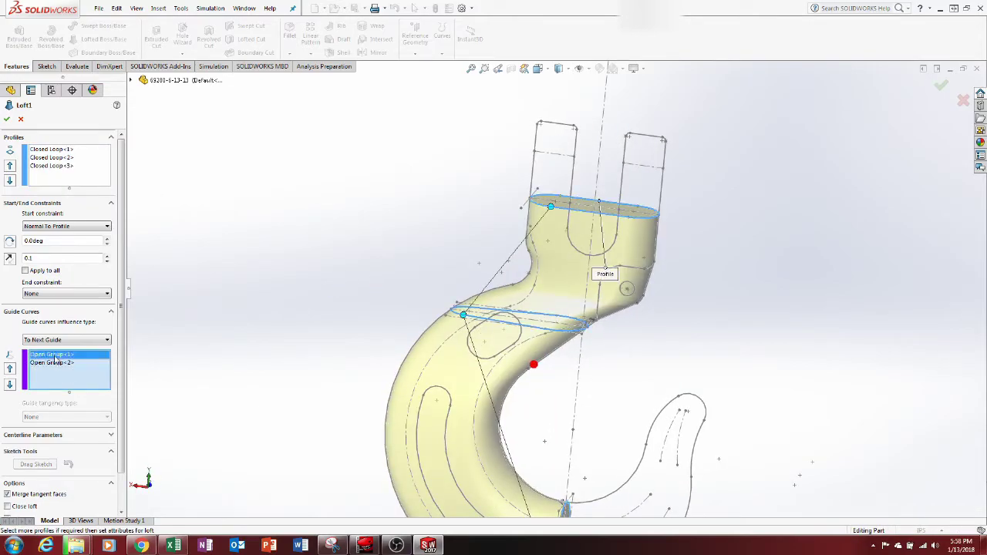
{"action": "scroll", "coordinate": [335, 312], "scroll_direction": "up", "scroll_amount": 1}
{"action": "middle_click_drag", "start_coordinate": [335, 313], "coordinate": [346, 309]}
{"action": "scroll", "coordinate": [574, 375], "scroll_direction": "down", "scroll_amount": 2}
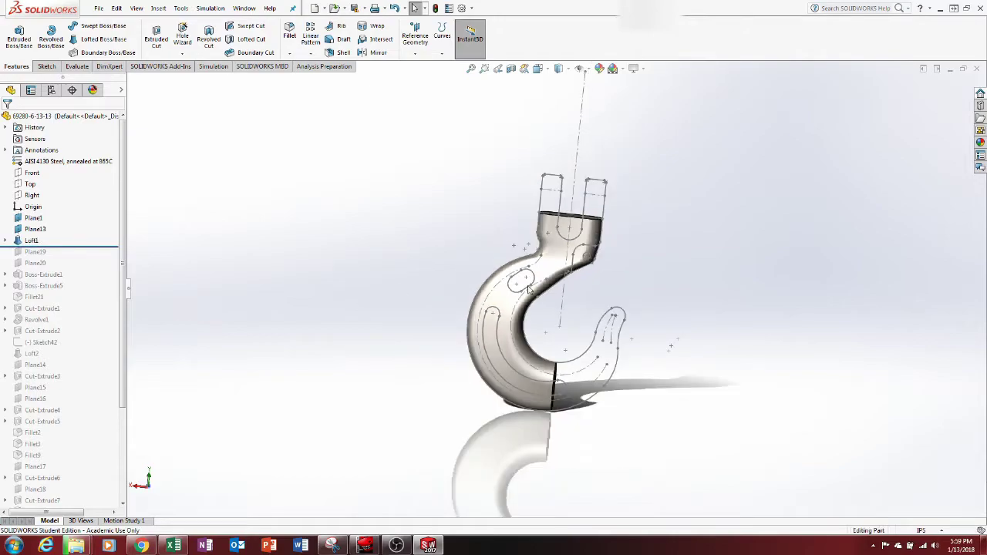
Step: Roll the feature history forward to just after Boss-Extrude1
{"action": "scroll", "coordinate": [551, 409], "scroll_direction": "down", "scroll_amount": 2}
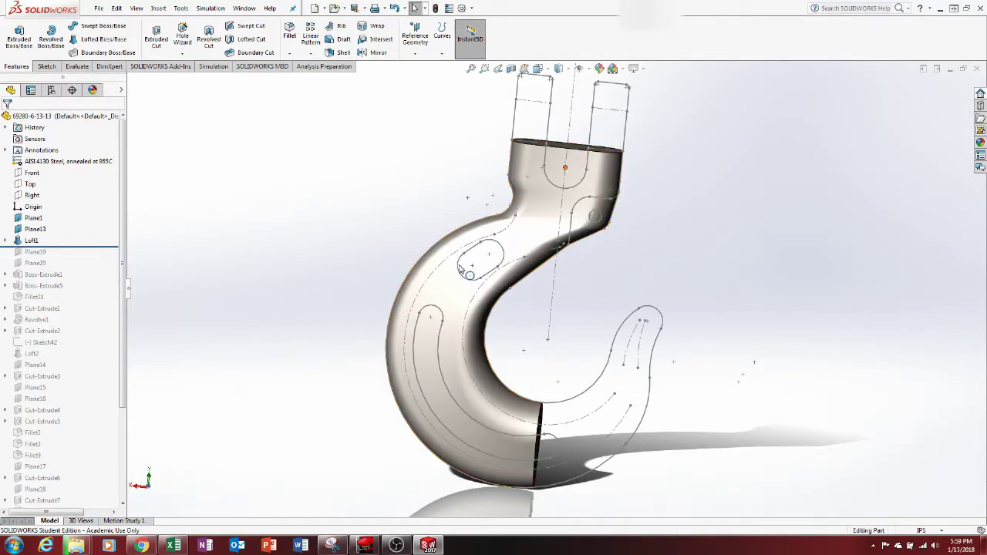
{"action": "middle_click_drag", "start_coordinate": [579, 166], "coordinate": [538, 422]}
{"action": "left_click", "coordinate": [538, 68]}
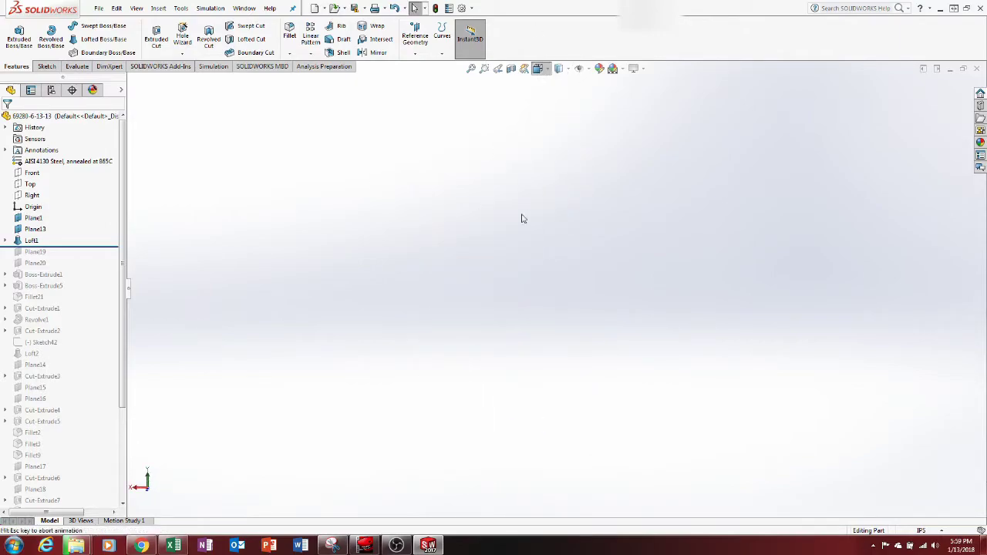
{"action": "left_click", "coordinate": [512, 356]}
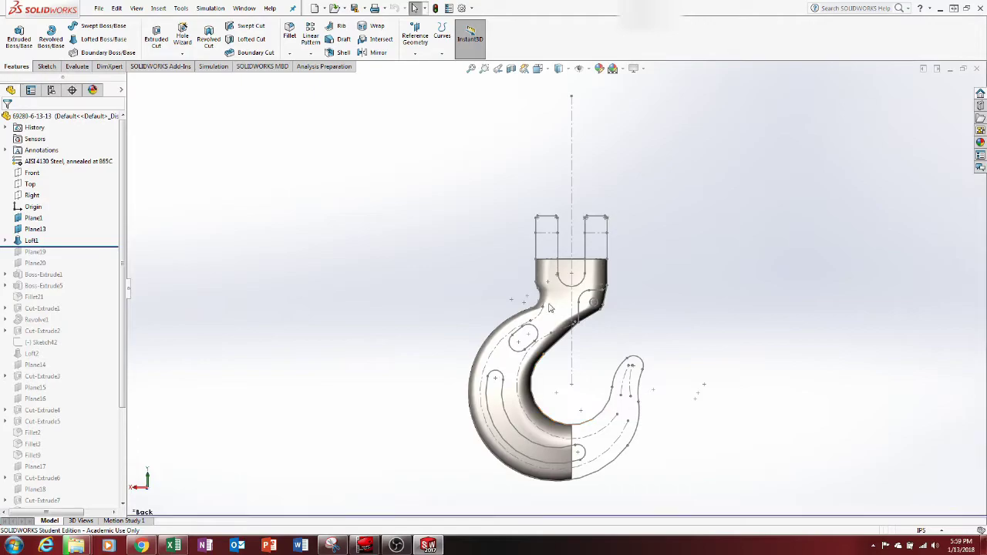
{"action": "left_click_drag", "start_coordinate": [112, 247], "coordinate": [97, 280]}
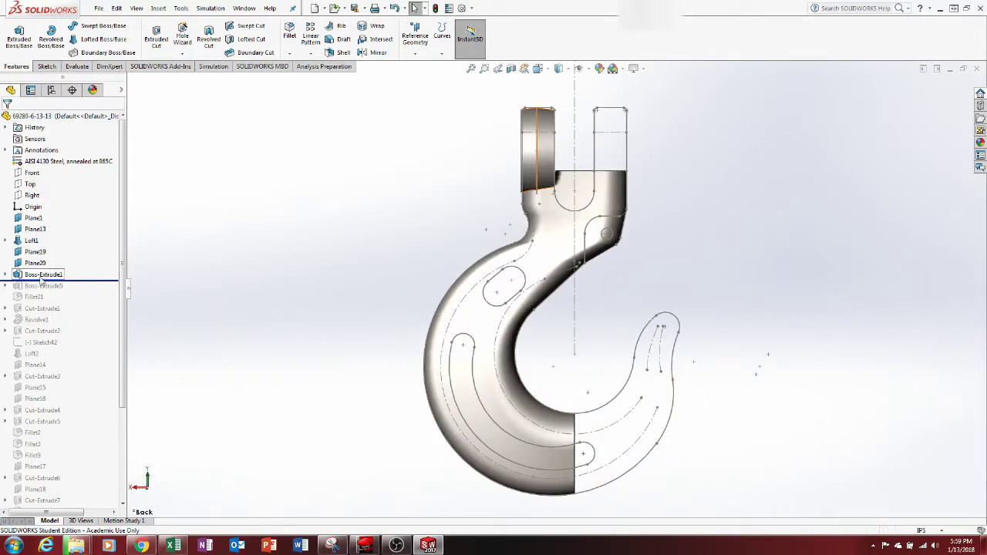
Step: Examine the circular boss above the hook's neck and the position of Plane19 relative to it
{"action": "middle_click_drag", "start_coordinate": [408, 245], "coordinate": [481, 240]}
{"action": "scroll", "coordinate": [537, 89], "scroll_direction": "down", "scroll_amount": 3}
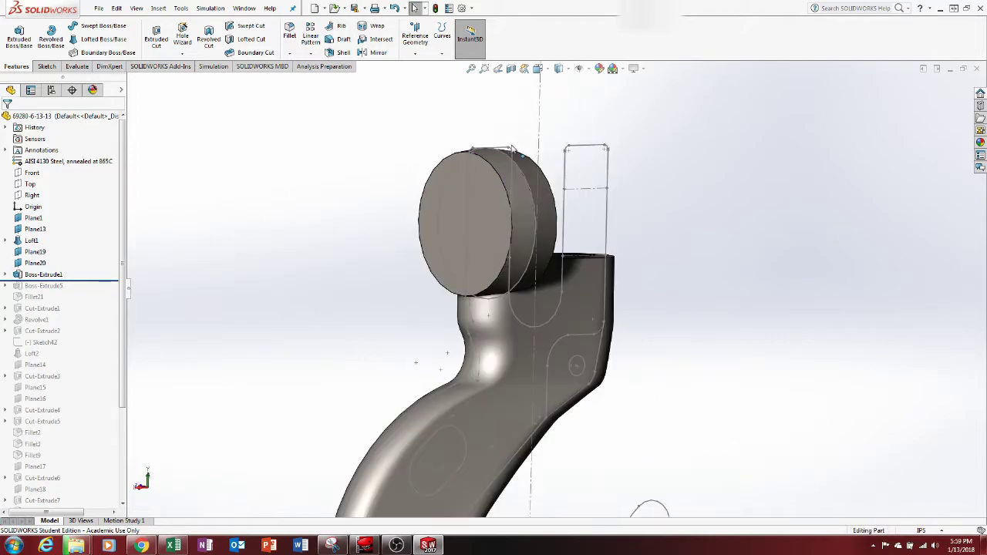
{"action": "middle_click_drag", "start_coordinate": [515, 141], "coordinate": [462, 138]}
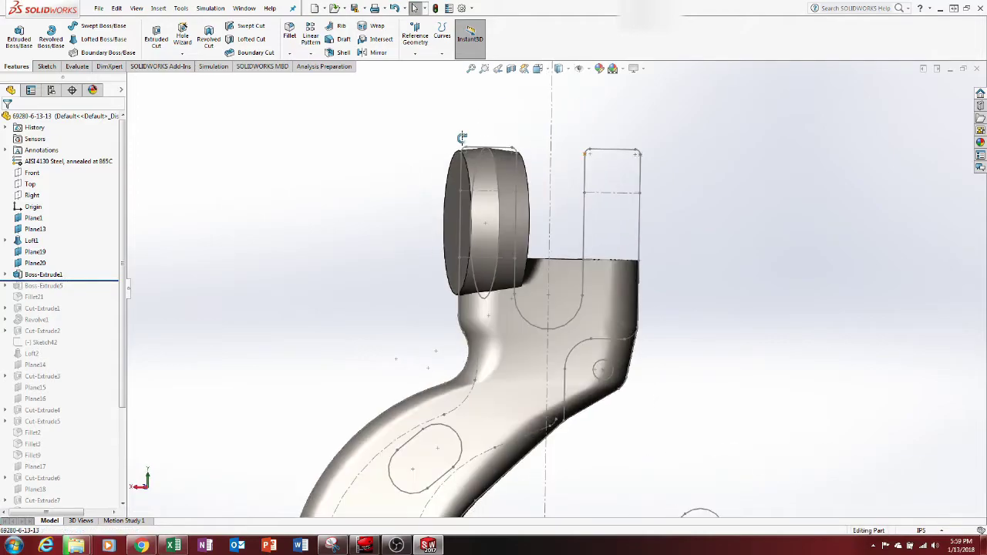
{"action": "left_click", "coordinate": [35, 263]}
{"action": "middle_click_drag", "start_coordinate": [150, 276], "coordinate": [148, 339]}
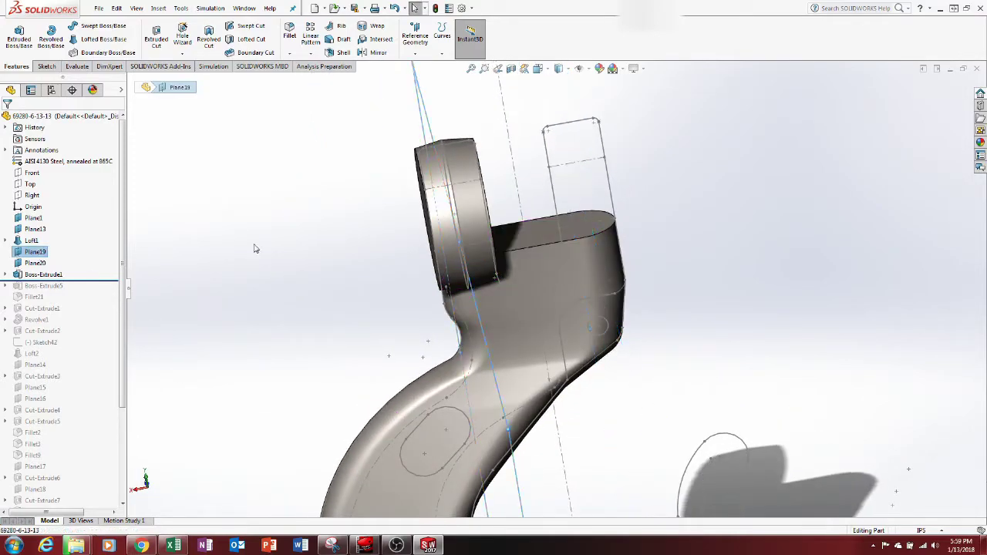
{"action": "middle_click_drag", "start_coordinate": [255, 248], "coordinate": [261, 207]}
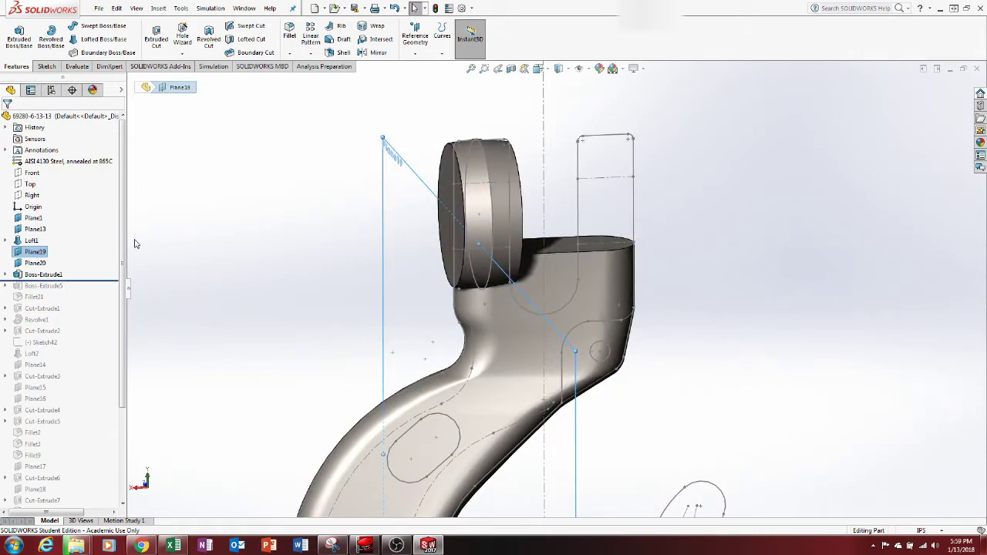
Step: Open Sketch28, the circle behind Boss-Extrude1, for editing
{"action": "left_click", "coordinate": [5, 275]}
{"action": "left_click", "coordinate": [56, 286]}
{"action": "middle_click_drag", "start_coordinate": [202, 279], "coordinate": [298, 286]}
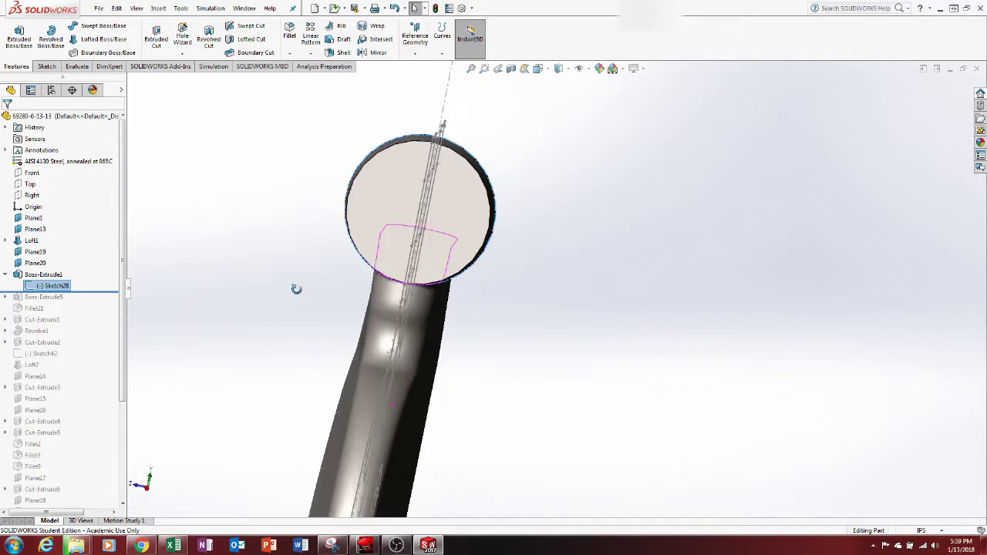
{"action": "right_click", "coordinate": [67, 286]}
{"action": "left_click", "coordinate": [74, 254]}
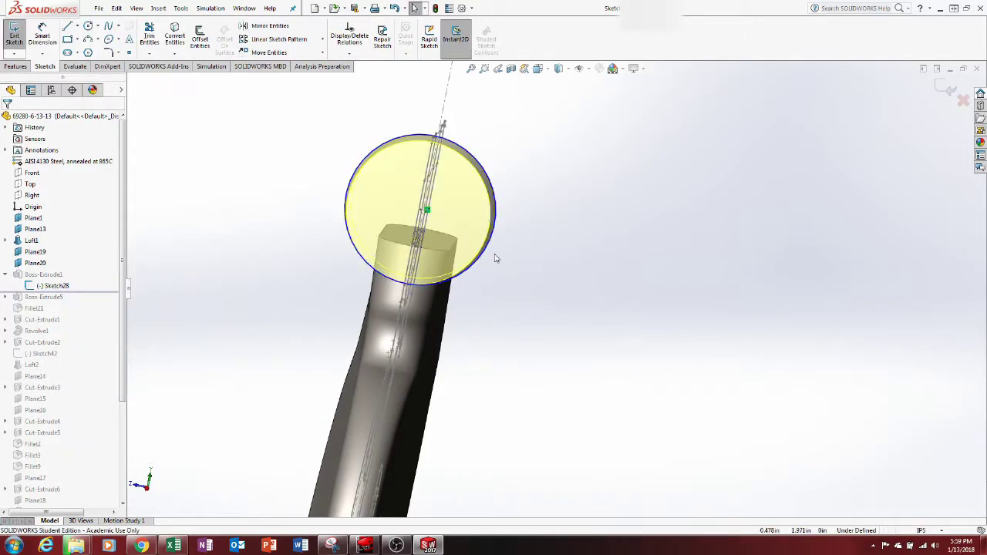
{"action": "mouse_move", "coordinate": [496, 257]}
{"action": "middle_mouse_down"}
{"action": "mouse_move", "coordinate": [480, 251]}
{"action": "mouse_move", "coordinate": [480, 260]}
{"action": "middle_mouse_up"}
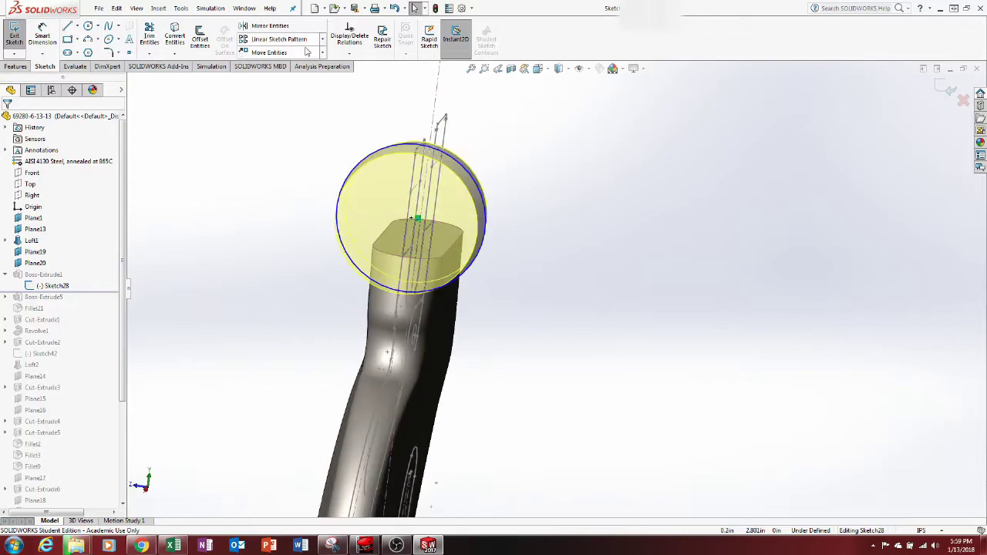
Step: Dimension the circle's diameter in Sketch28 and exit the sketch
{"action": "left_click", "coordinate": [42, 35]}
{"action": "left_click", "coordinate": [474, 183]}
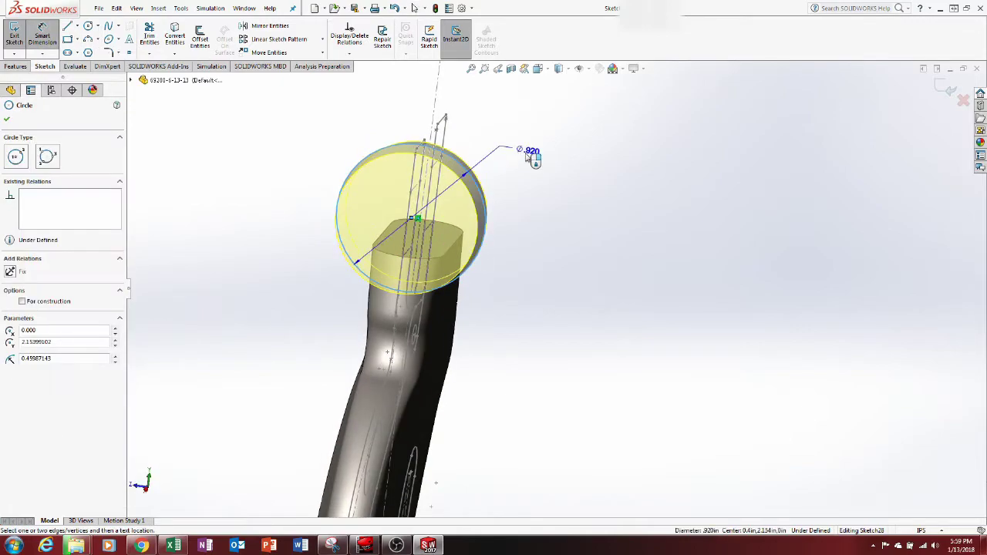
{"action": "left_click", "coordinate": [531, 154]}
{"action": "left_click", "coordinate": [482, 149]}
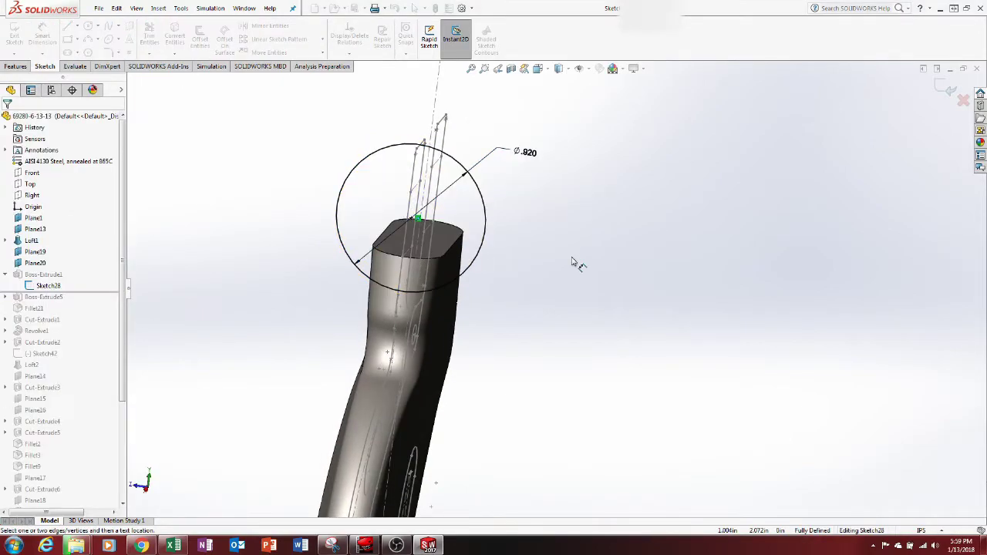
{"action": "left_click", "coordinate": [946, 88]}
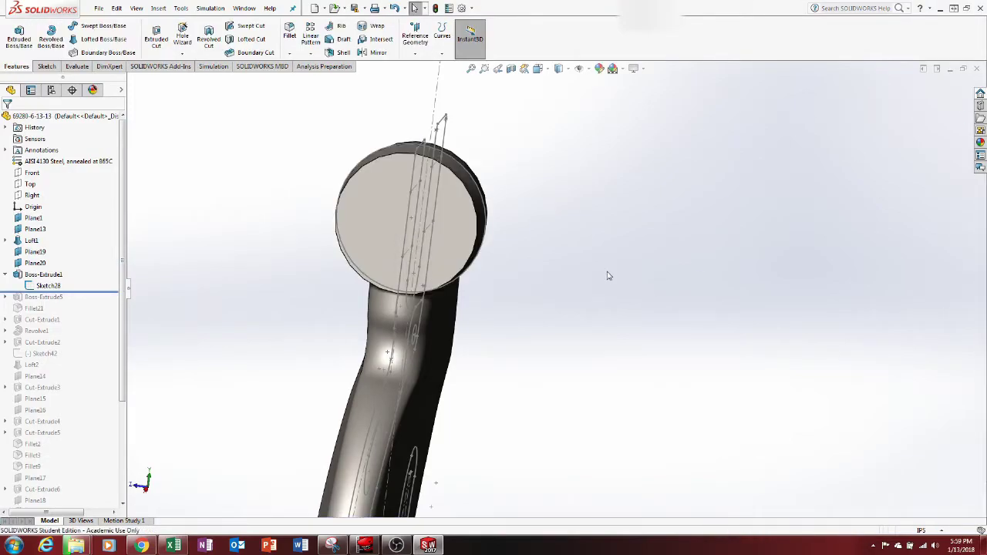
Step: Examine the tapered rim of the circular boss against the layout sketch's fork outline
{"action": "middle_click_drag", "start_coordinate": [388, 264], "coordinate": [335, 227]}
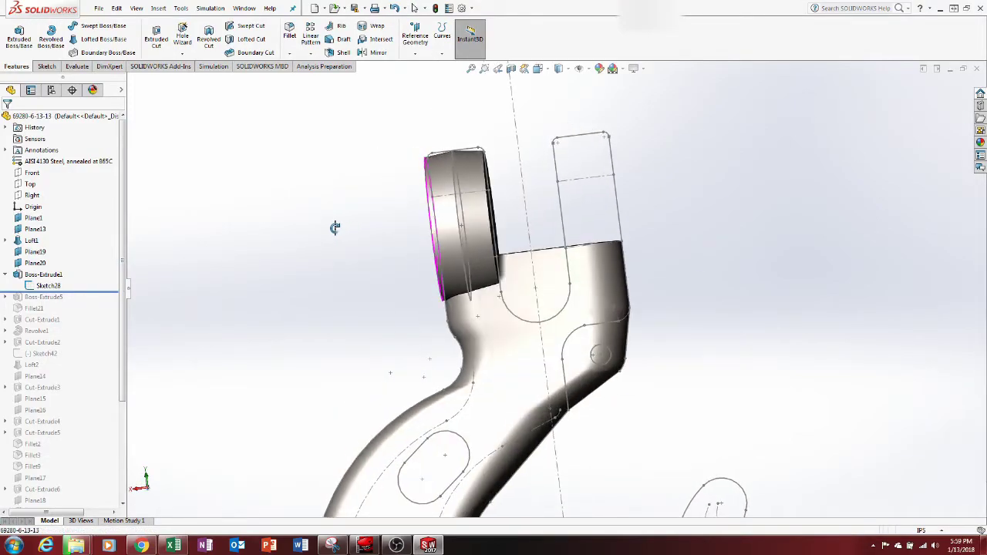
{"action": "scroll", "coordinate": [473, 155], "scroll_direction": "down", "scroll_amount": 1}
{"action": "scroll", "coordinate": [473, 154], "scroll_direction": "down", "scroll_amount": 3}
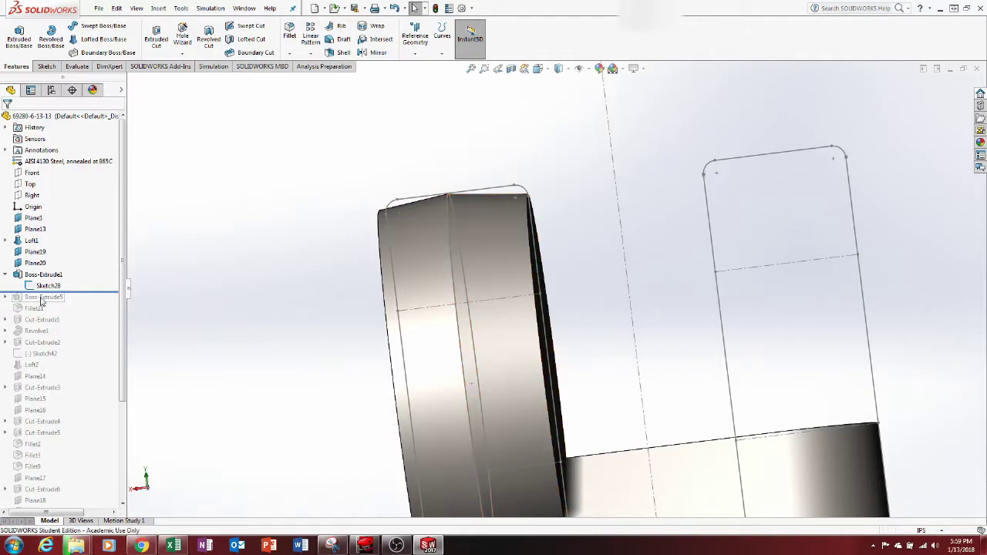
Step: Open Boss-Extrude1's definition, review its two extrusion directions and draft settings around the circular boss, and close it without changes
{"action": "right_click", "coordinate": [55, 278]}
{"action": "left_click", "coordinate": [66, 252]}
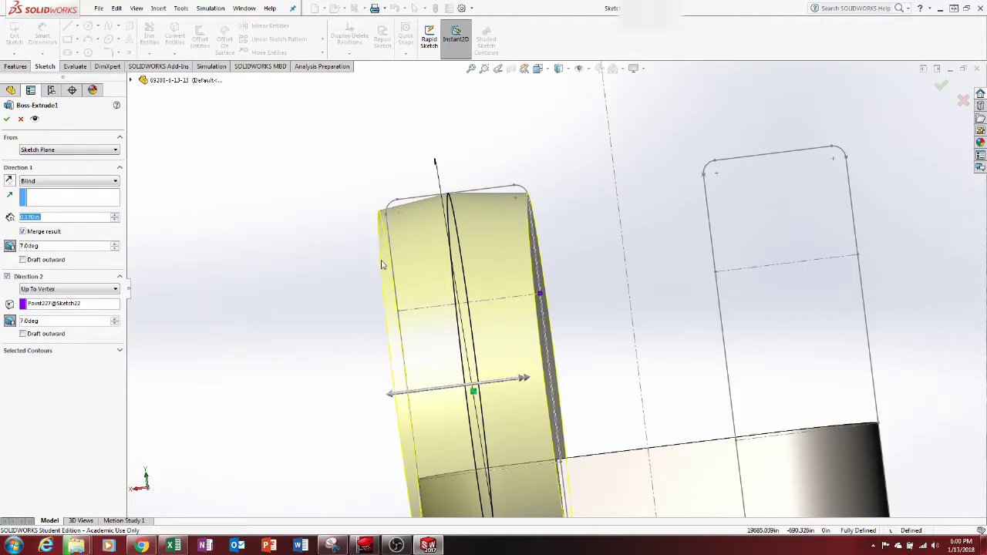
{"action": "middle_click_drag", "start_coordinate": [382, 265], "coordinate": [399, 258]}
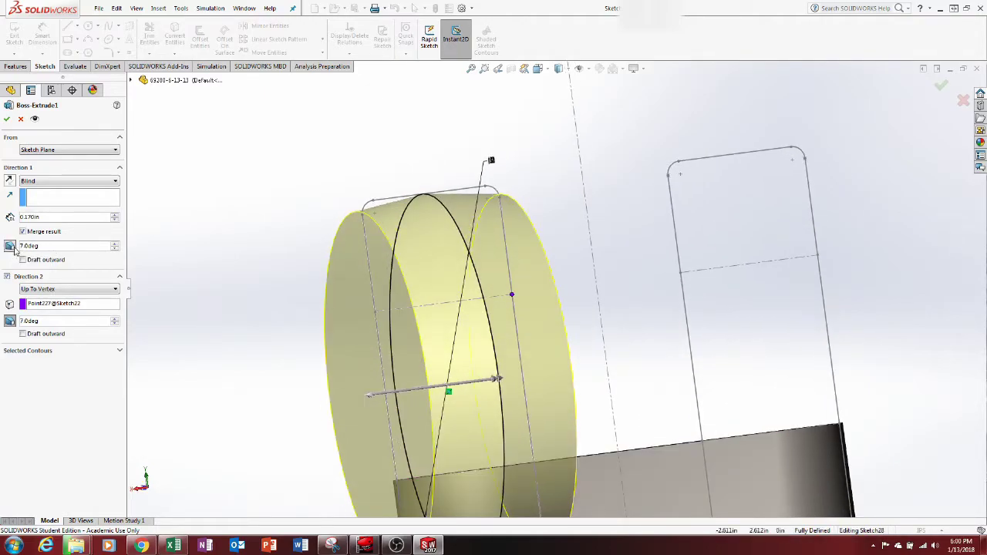
{"action": "scroll", "coordinate": [370, 228], "scroll_direction": "up", "scroll_amount": 5}
{"action": "scroll", "coordinate": [608, 401], "scroll_direction": "down", "scroll_amount": 4}
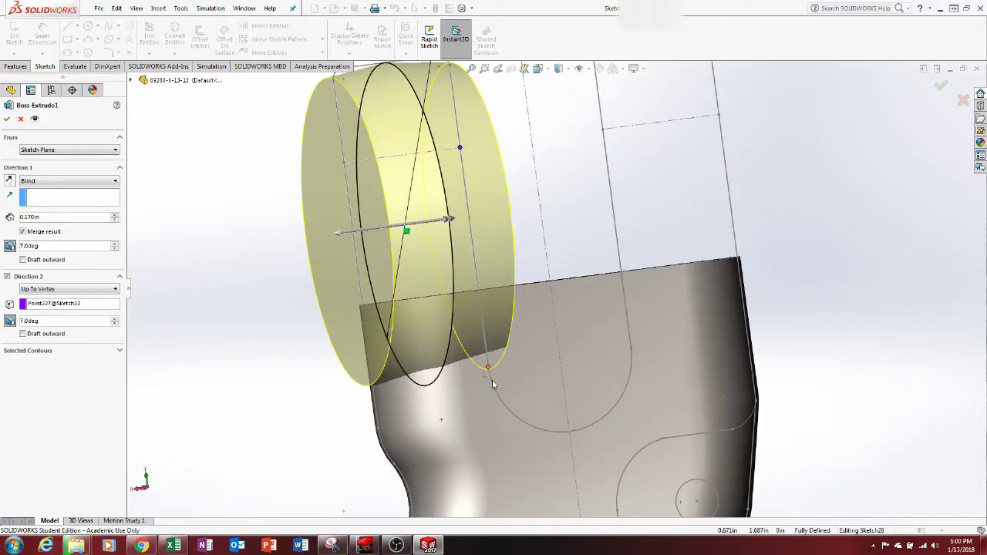
{"action": "mouse_move", "coordinate": [495, 384]}
{"action": "middle_mouse_down"}
{"action": "mouse_move", "coordinate": [465, 363]}
{"action": "mouse_move", "coordinate": [481, 380]}
{"action": "middle_mouse_up"}
{"action": "scroll", "coordinate": [240, 313], "scroll_direction": "up", "scroll_amount": 2}
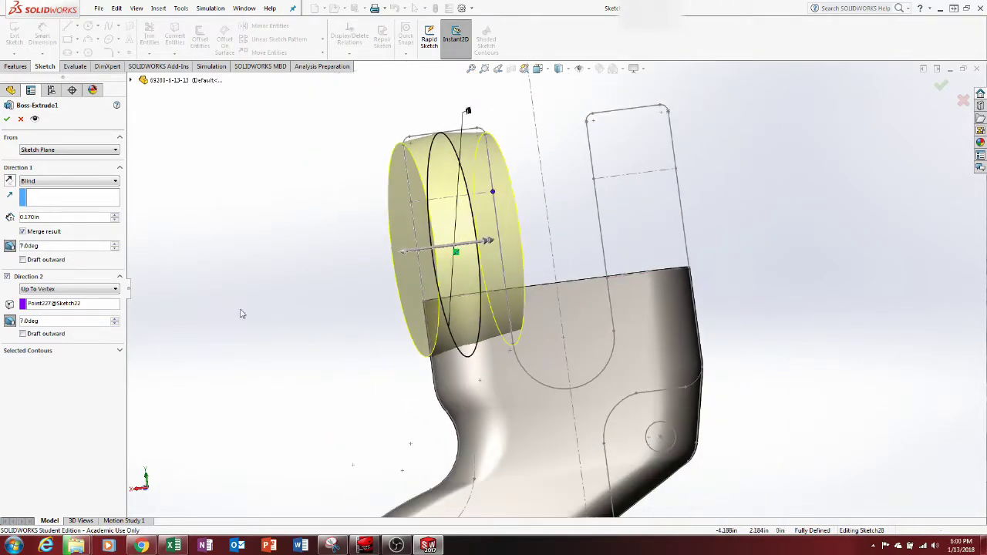
{"action": "scroll", "coordinate": [397, 204], "scroll_direction": "down", "scroll_amount": 2}
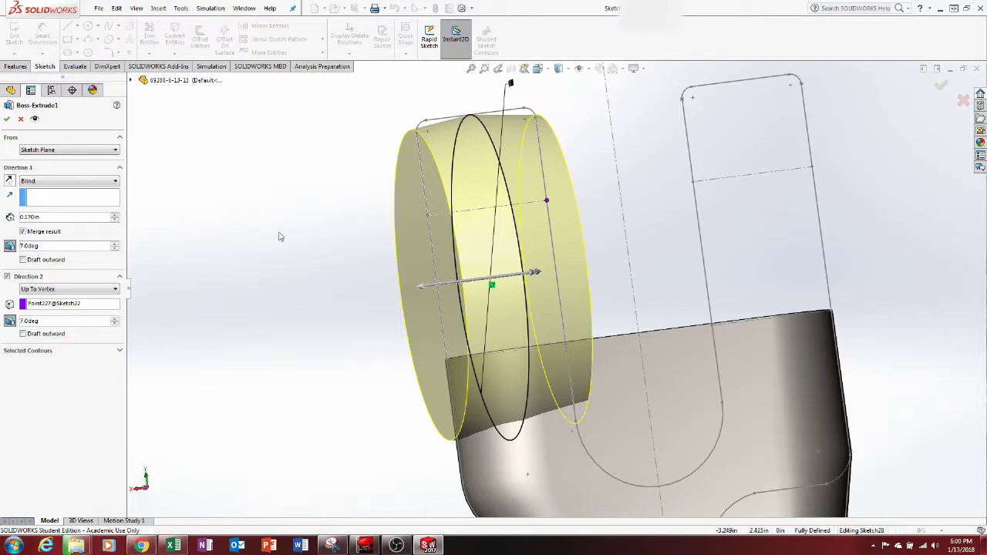
{"action": "left_click", "coordinate": [7, 119]}
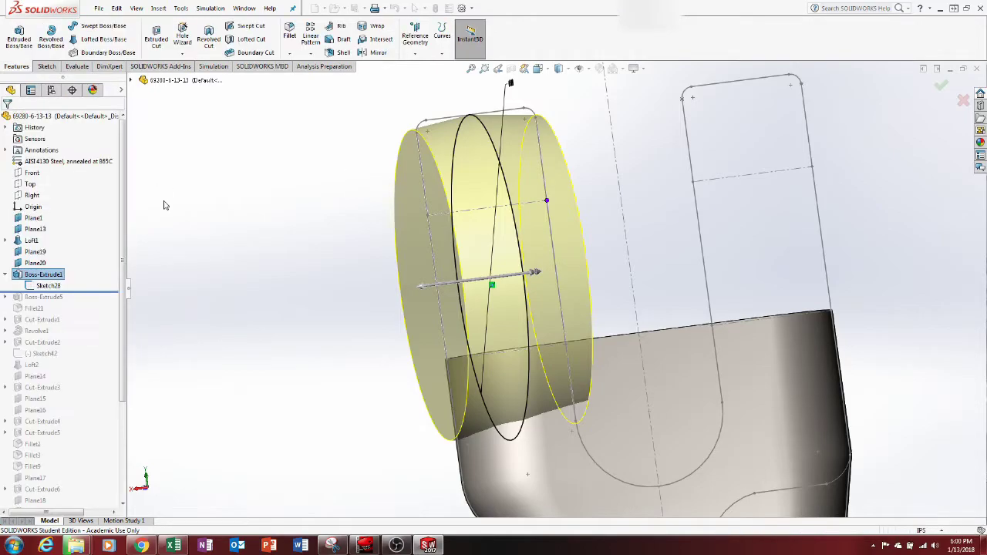
Step: Roll the feature history forward past Boss-Extrude5 and inspect both circular bosses from the back view
{"action": "scroll", "coordinate": [546, 293], "scroll_direction": "up", "scroll_amount": 3}
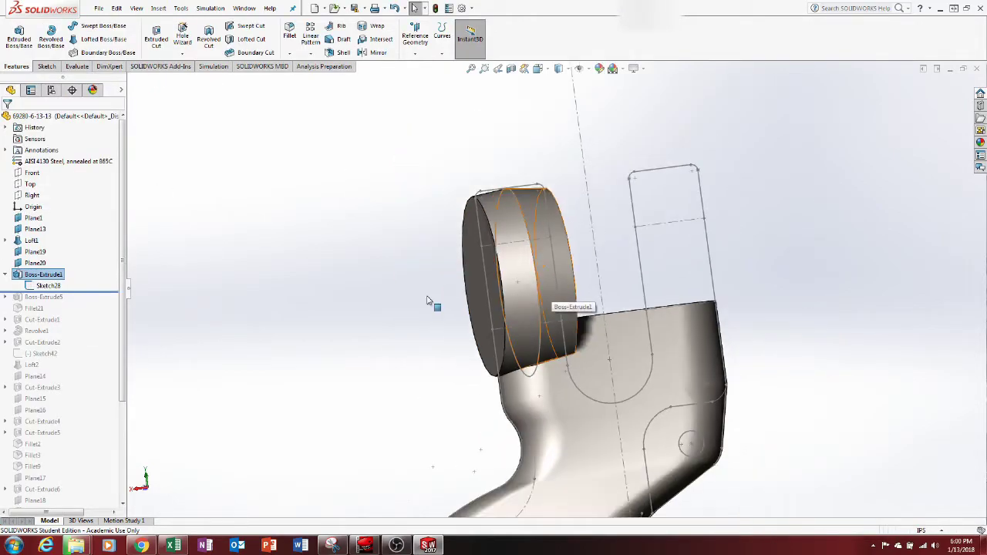
{"action": "left_click", "coordinate": [380, 280]}
{"action": "middle_click_drag", "start_coordinate": [377, 275], "coordinate": [374, 309]}
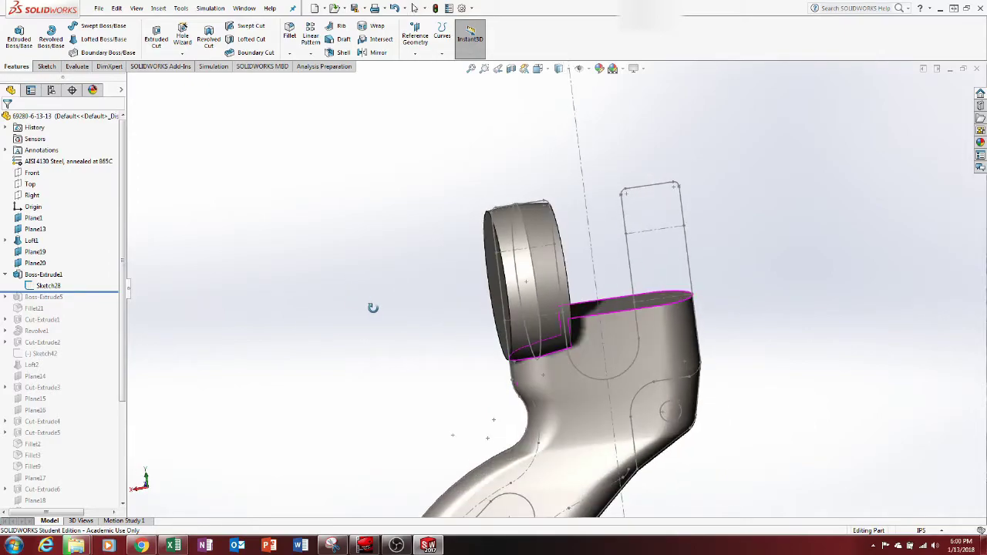
{"action": "scroll", "coordinate": [341, 309], "scroll_direction": "down", "scroll_amount": 1}
{"action": "left_click_drag", "start_coordinate": [114, 291], "coordinate": [113, 304]}
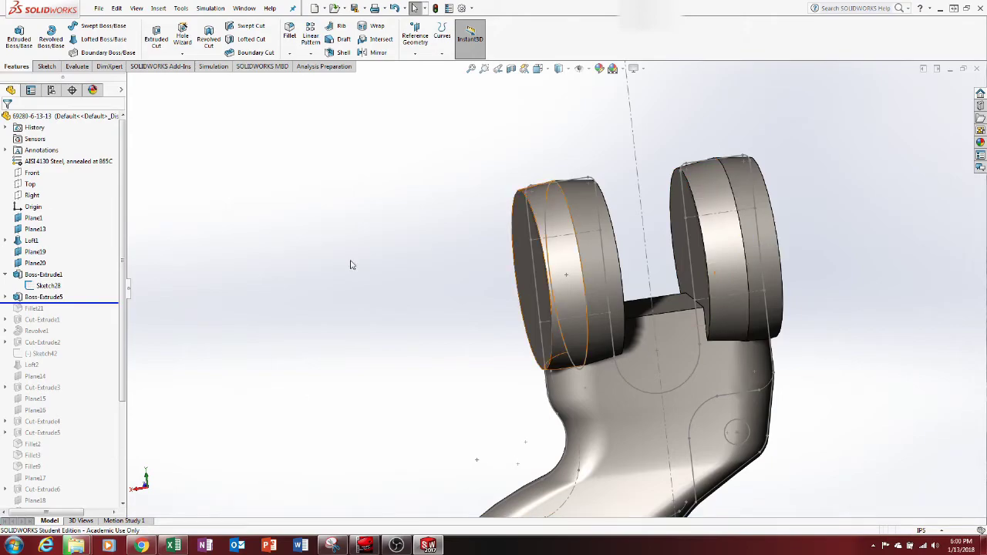
{"action": "scroll", "coordinate": [702, 270], "scroll_direction": "up", "scroll_amount": 2}
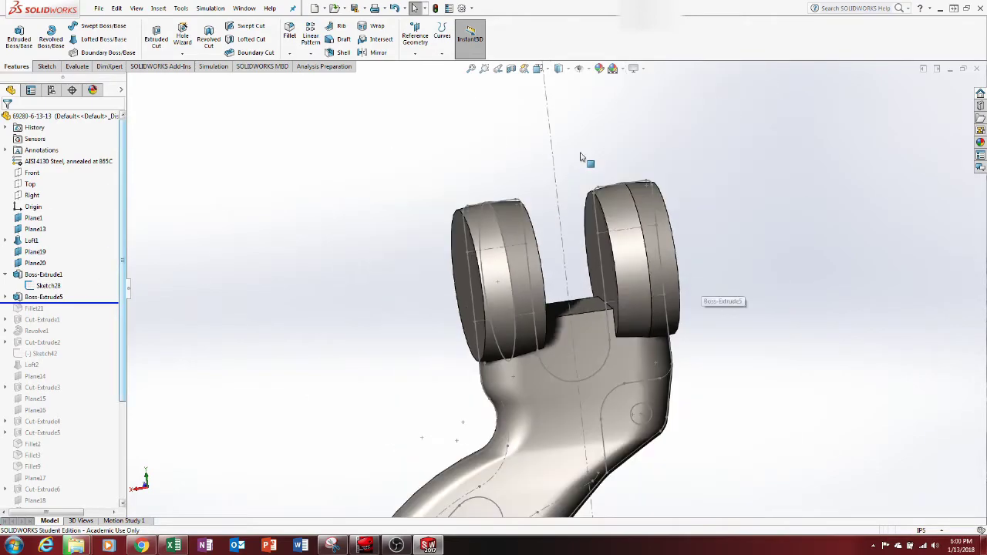
{"action": "left_click", "coordinate": [537, 69]}
{"action": "left_click", "coordinate": [566, 314]}
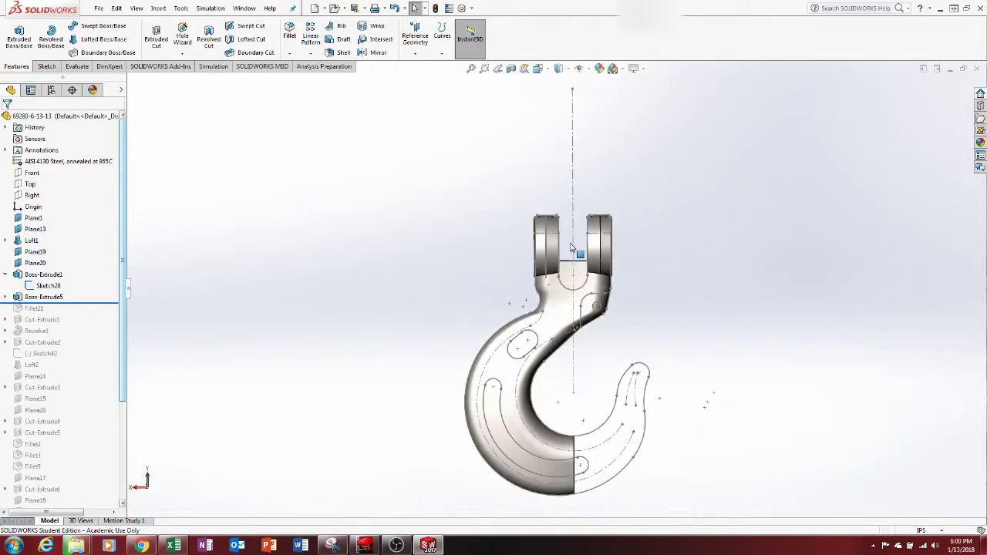
{"action": "scroll", "coordinate": [552, 247], "scroll_direction": "down", "scroll_amount": 2}
{"action": "mouse_move", "coordinate": [584, 251]}
{"action": "middle_mouse_down"}
{"action": "mouse_move", "coordinate": [629, 256]}
{"action": "mouse_move", "coordinate": [542, 266]}
{"action": "mouse_move", "coordinate": [582, 260]}
{"action": "middle_mouse_up"}
{"action": "scroll", "coordinate": [598, 317], "scroll_direction": "up", "scroll_amount": 6}
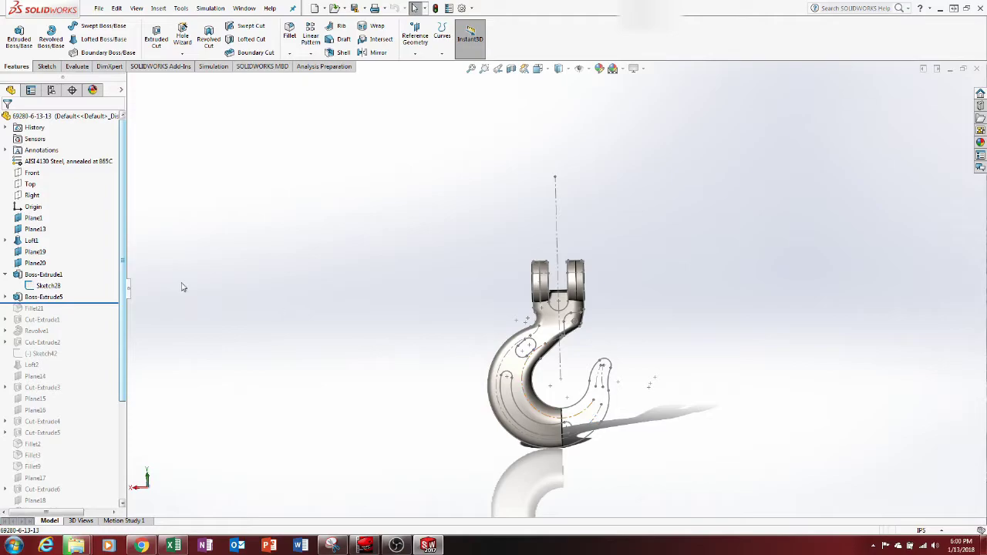
Step: Roll the history forward past Fillet21 and inspect the blends where the circular bosses meet the neck
{"action": "left_click_drag", "start_coordinate": [108, 303], "coordinate": [109, 313]}
{"action": "scroll", "coordinate": [572, 261], "scroll_direction": "down", "scroll_amount": 2}
{"action": "scroll", "coordinate": [594, 337], "scroll_direction": "down", "scroll_amount": 2}
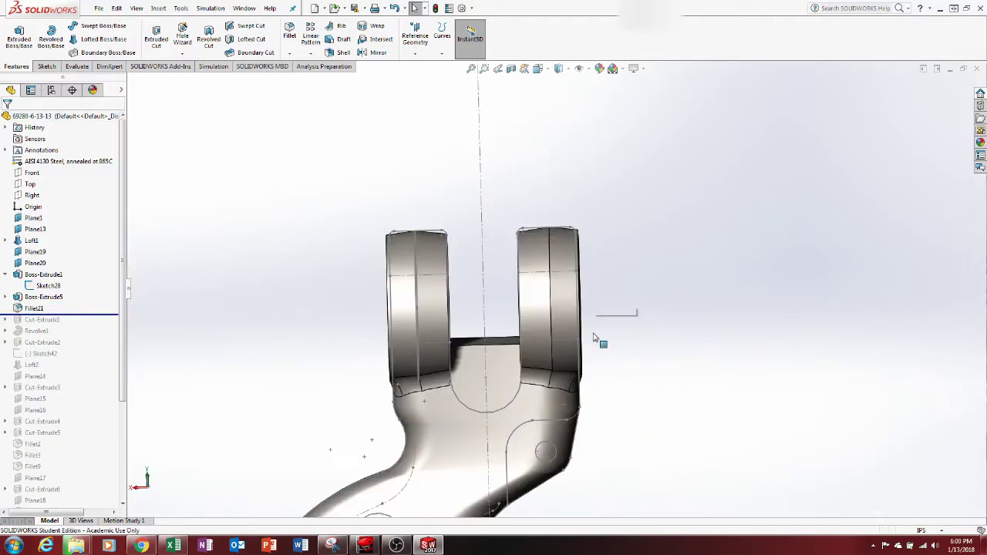
{"action": "scroll", "coordinate": [607, 297], "scroll_direction": "down", "scroll_amount": 2}
{"action": "scroll", "coordinate": [559, 351], "scroll_direction": "up", "scroll_amount": 1}
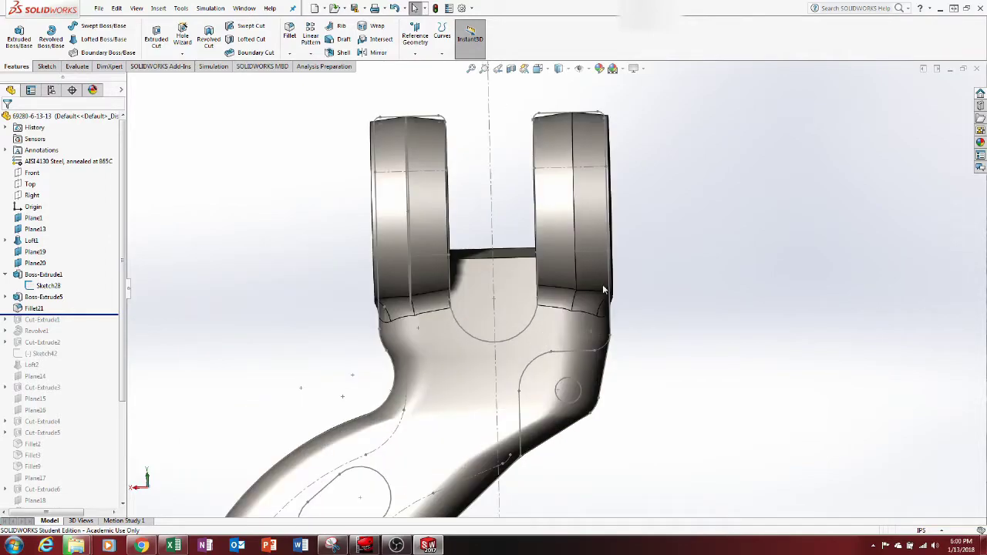
{"action": "middle_click_drag", "start_coordinate": [563, 306], "coordinate": [446, 301]}
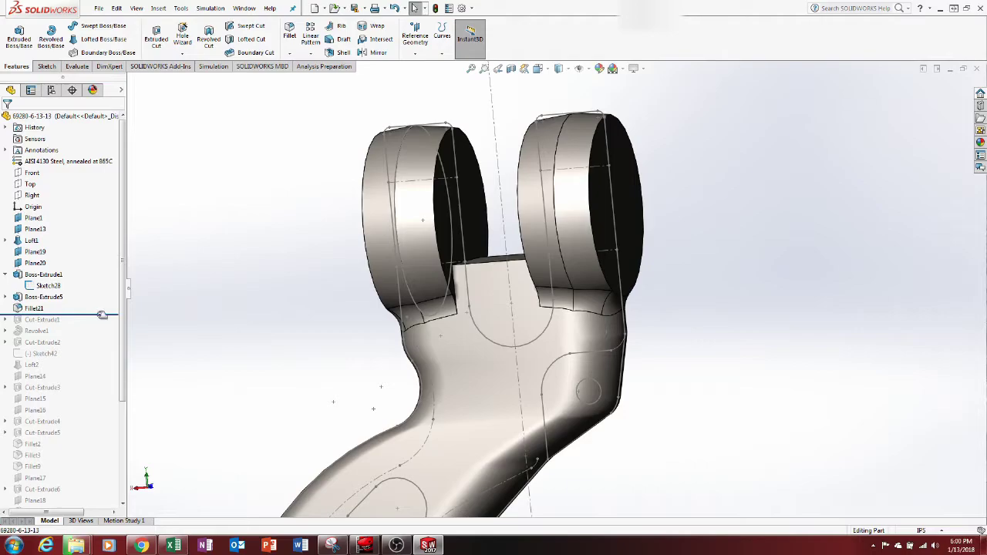
Step: Roll the history forward past Cut-Extrude1 and inspect the U-shaped fork opening from the back view
{"action": "left_click_drag", "start_coordinate": [102, 315], "coordinate": [107, 326]}
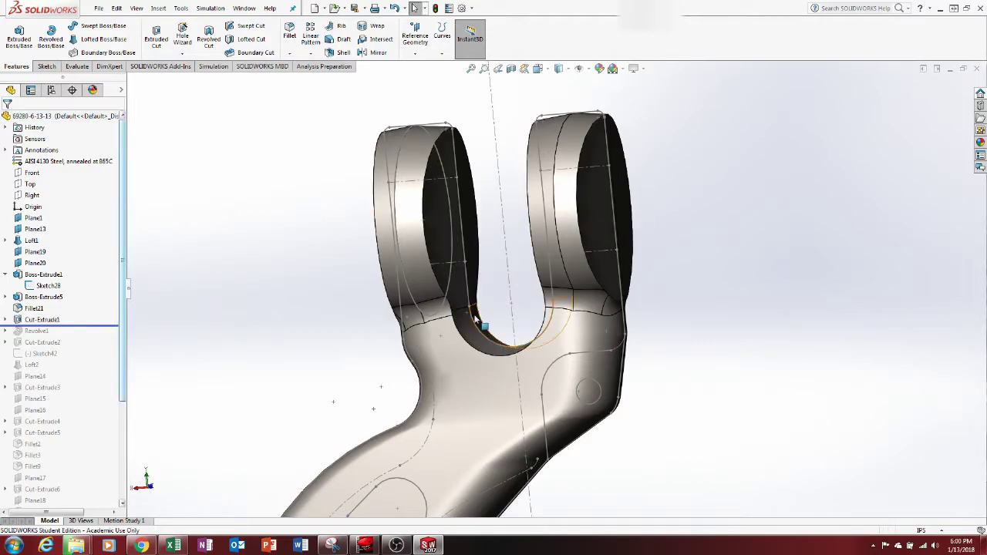
{"action": "mouse_move", "coordinate": [476, 318]}
{"action": "middle_mouse_down"}
{"action": "mouse_move", "coordinate": [530, 349]}
{"action": "mouse_move", "coordinate": [544, 339]}
{"action": "middle_mouse_up"}
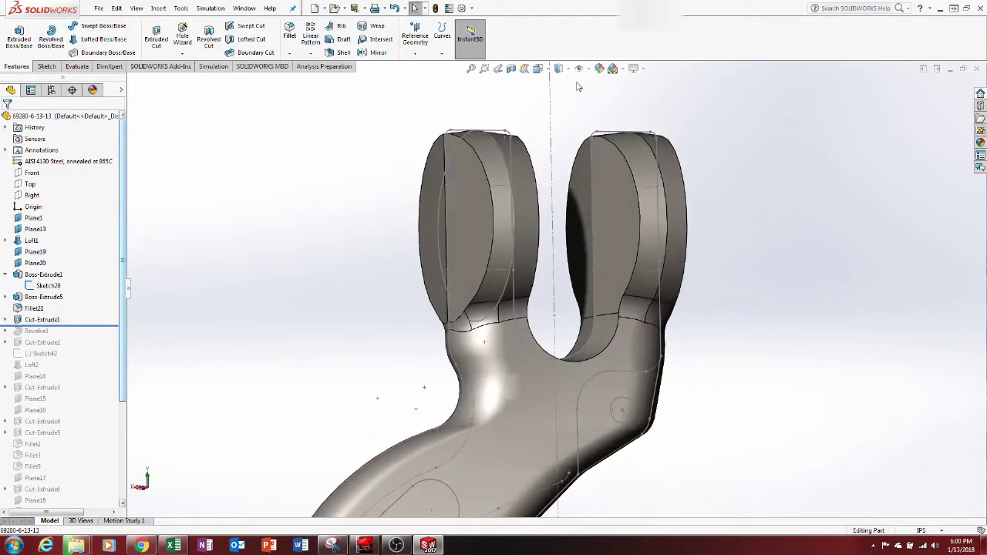
{"action": "left_click", "coordinate": [538, 68]}
{"action": "left_click", "coordinate": [578, 245]}
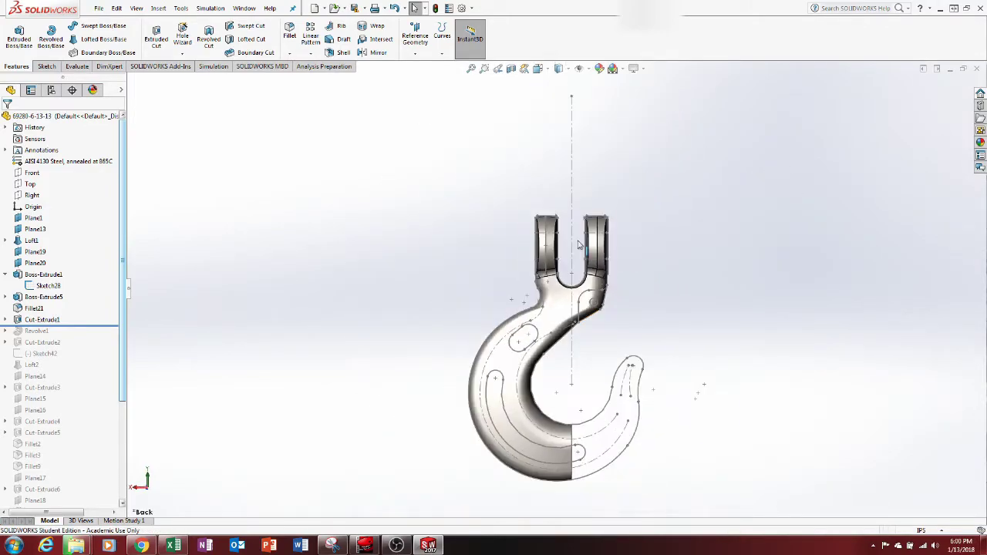
{"action": "scroll", "coordinate": [578, 245], "scroll_direction": "down", "scroll_amount": 5}
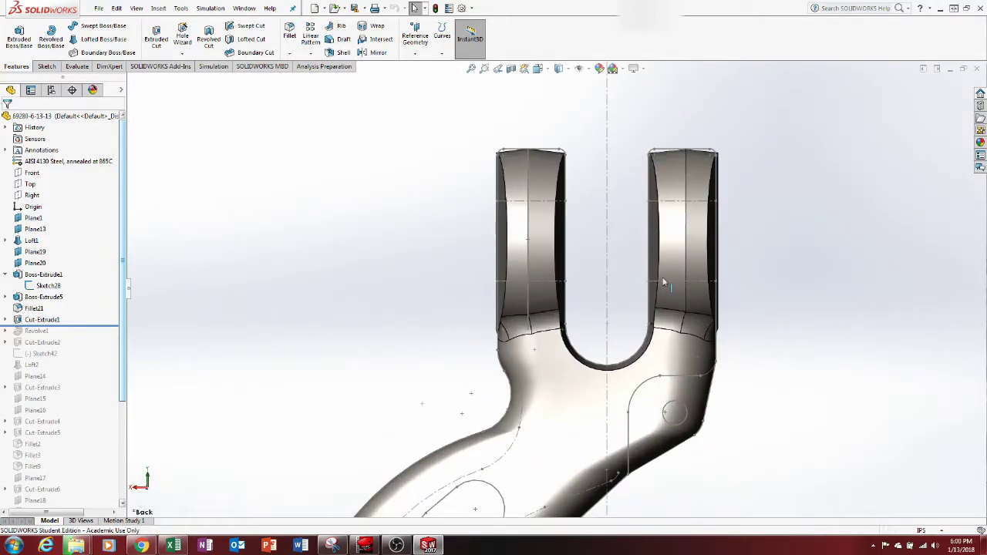
Step: Show Sketch29 beneath Cut-Extrude1 and examine its cut profiles between and outside the fork arms
{"action": "left_click", "coordinate": [7, 319]}
{"action": "left_click", "coordinate": [58, 332]}
{"action": "scroll", "coordinate": [567, 281], "scroll_direction": "up", "scroll_amount": 3}
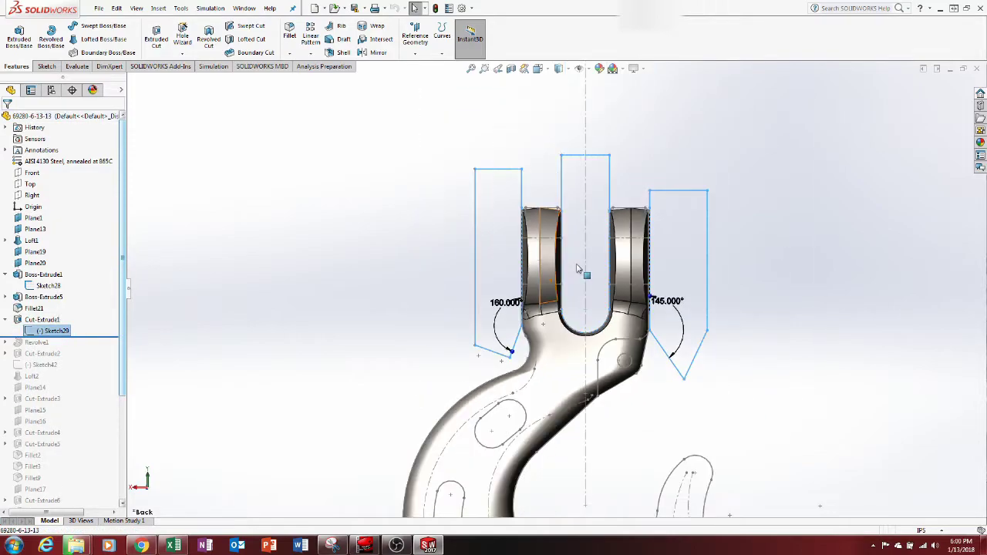
{"action": "scroll", "coordinate": [725, 286], "scroll_direction": "down", "scroll_amount": 3}
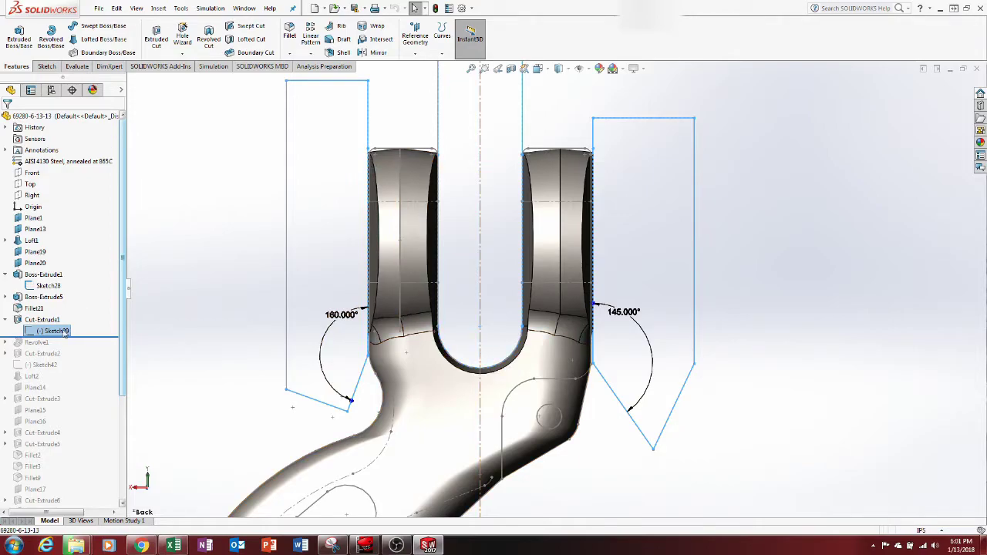
Step: Roll the history forward past Revolve1 and inspect the sphere at the hook's tip
{"action": "left_click_drag", "start_coordinate": [96, 337], "coordinate": [91, 349]}
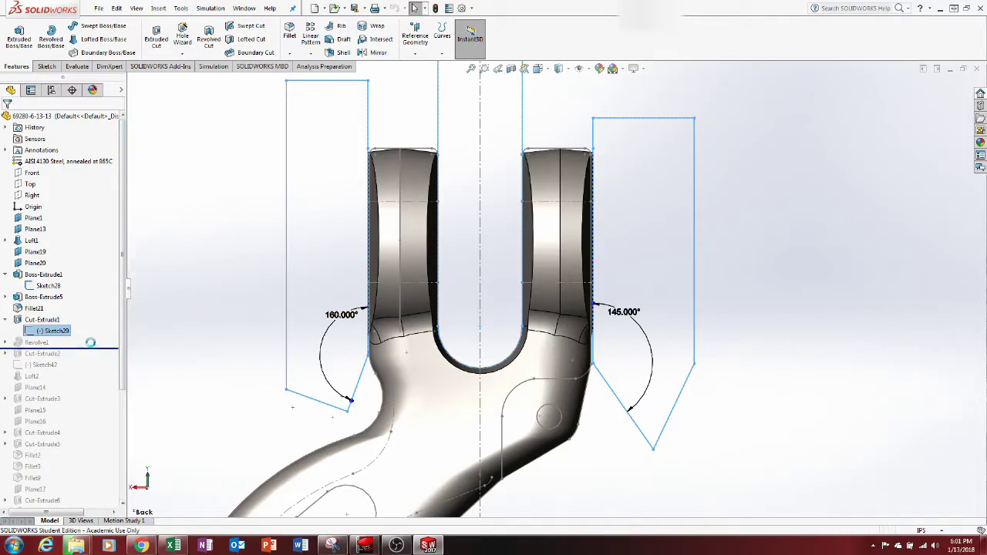
{"action": "key", "text": "f"}
{"action": "scroll", "coordinate": [606, 417], "scroll_direction": "down", "scroll_amount": 8}
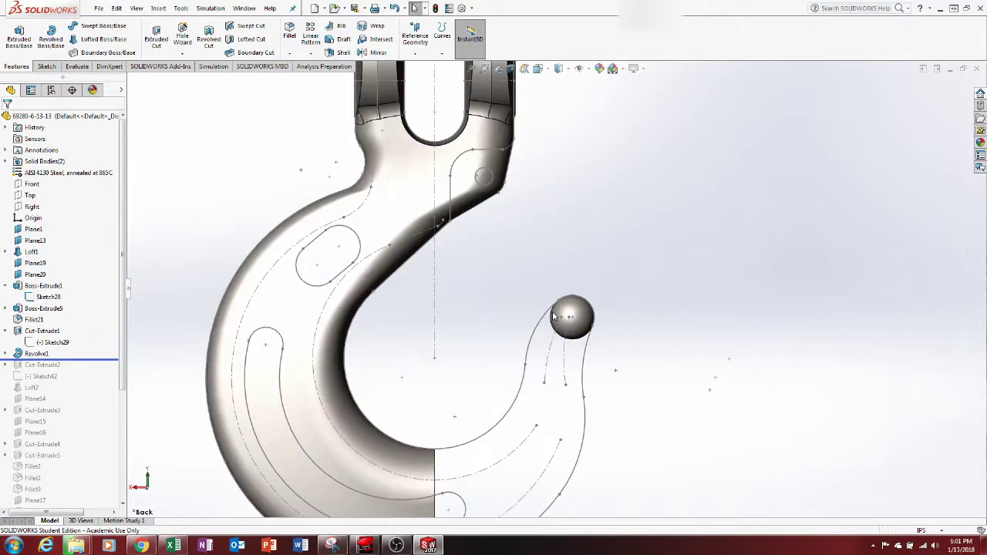
{"action": "middle_click_drag", "start_coordinate": [542, 303], "coordinate": [591, 338]}
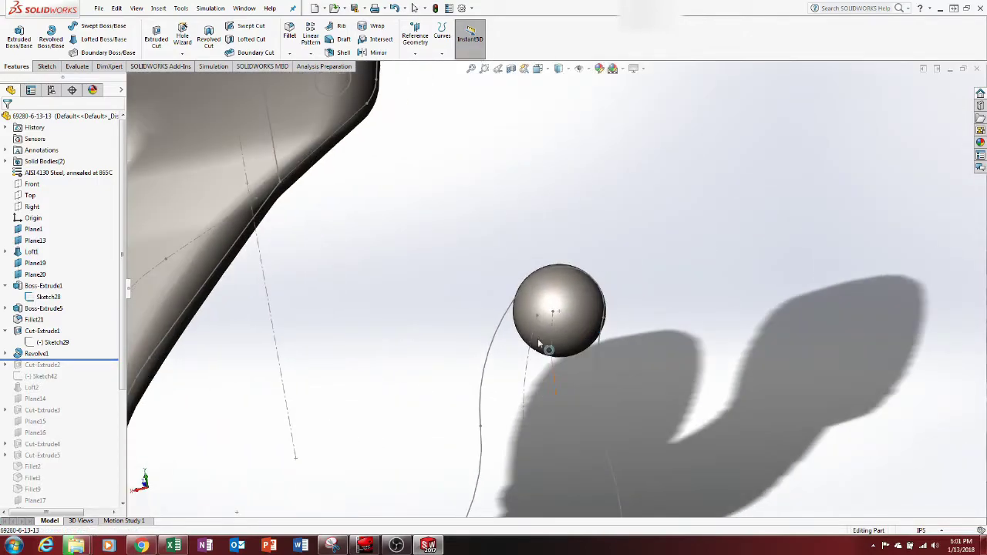
Step: Open Sketch30, the profile behind Revolve1, review its geometry and relations, and leave the sketch without changes
{"action": "left_click", "coordinate": [5, 353]}
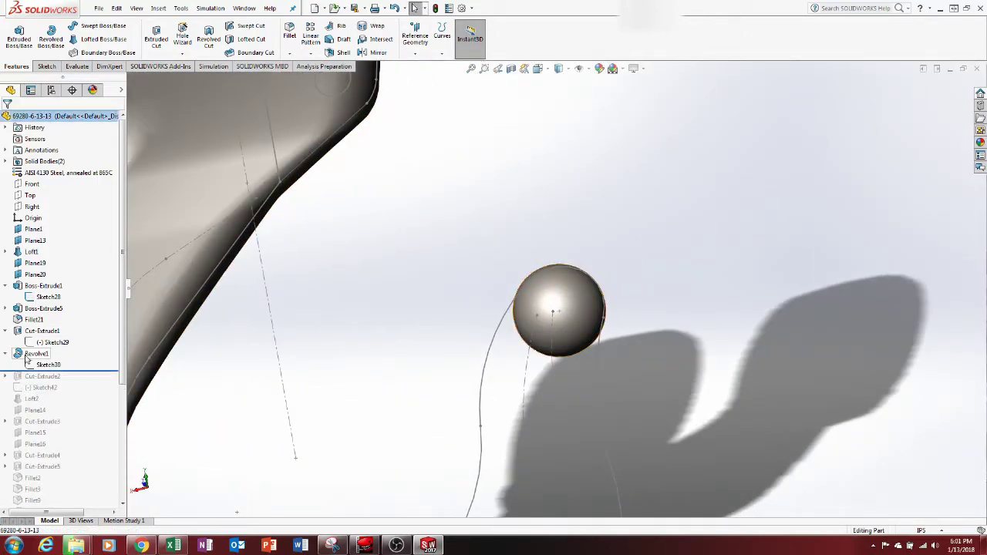
{"action": "left_click", "coordinate": [47, 365]}
{"action": "scroll", "coordinate": [478, 312], "scroll_direction": "down", "scroll_amount": 3}
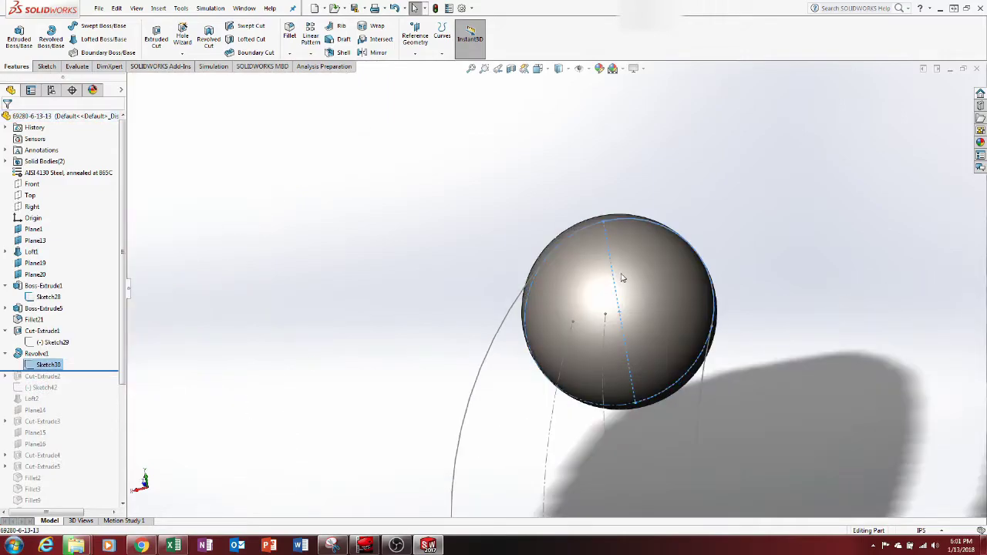
{"action": "right_click", "coordinate": [43, 364]}
{"action": "left_click", "coordinate": [53, 330]}
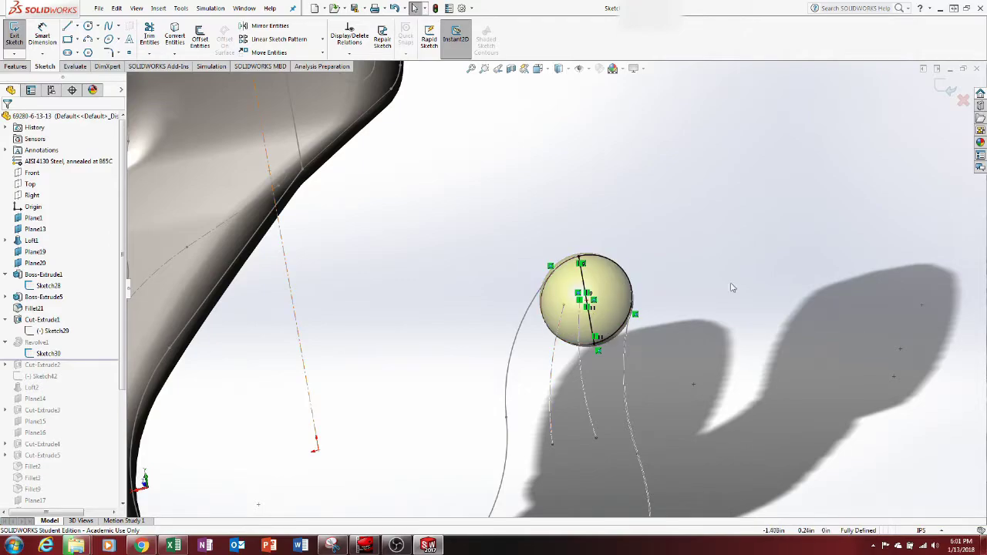
{"action": "left_click", "coordinate": [964, 101]}
{"action": "left_click", "coordinate": [476, 278]}
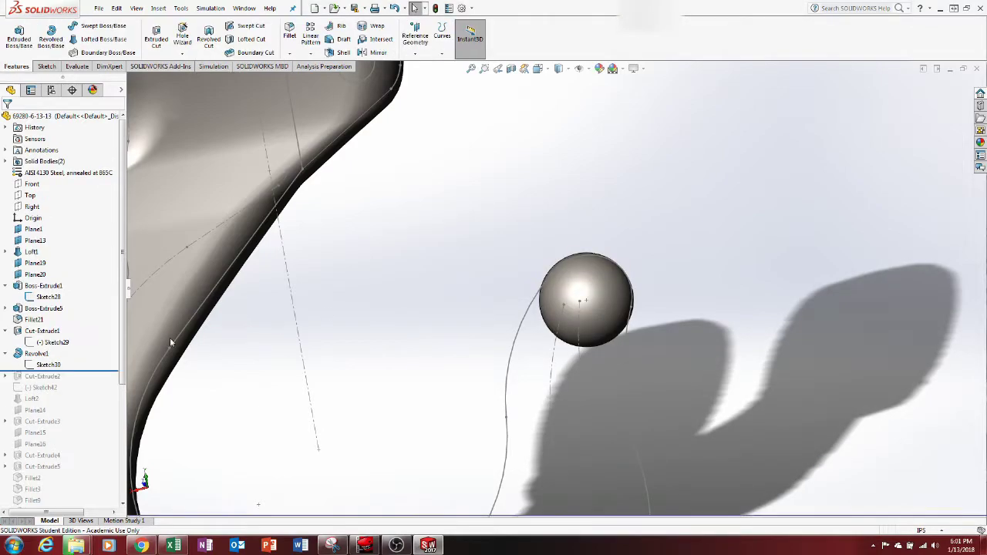
Step: Roll the history forward past Cut-Extrude2 and inspect the cut through the sphere at the hook's tip
{"action": "left_click_drag", "start_coordinate": [107, 374], "coordinate": [105, 382]}
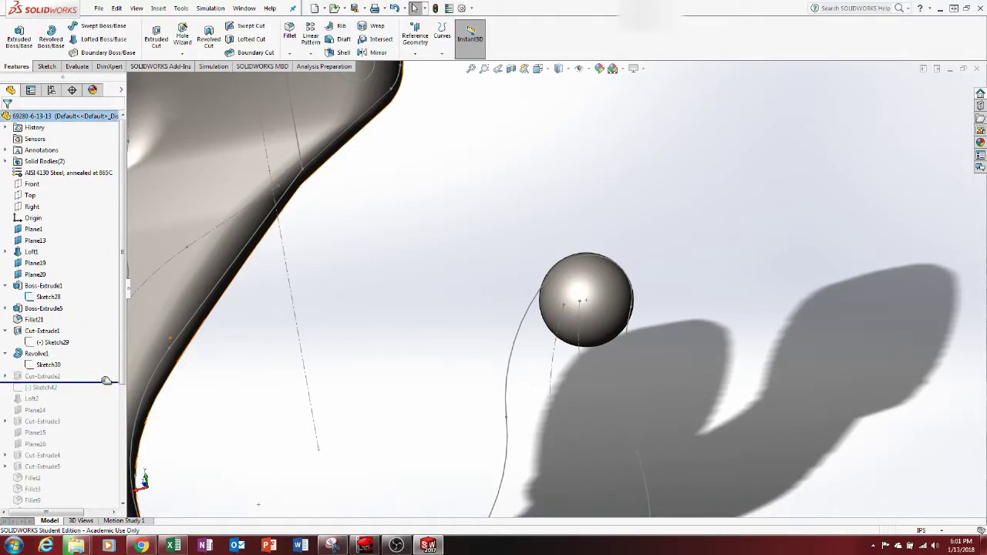
{"action": "scroll", "coordinate": [378, 351], "scroll_direction": "up", "scroll_amount": 3}
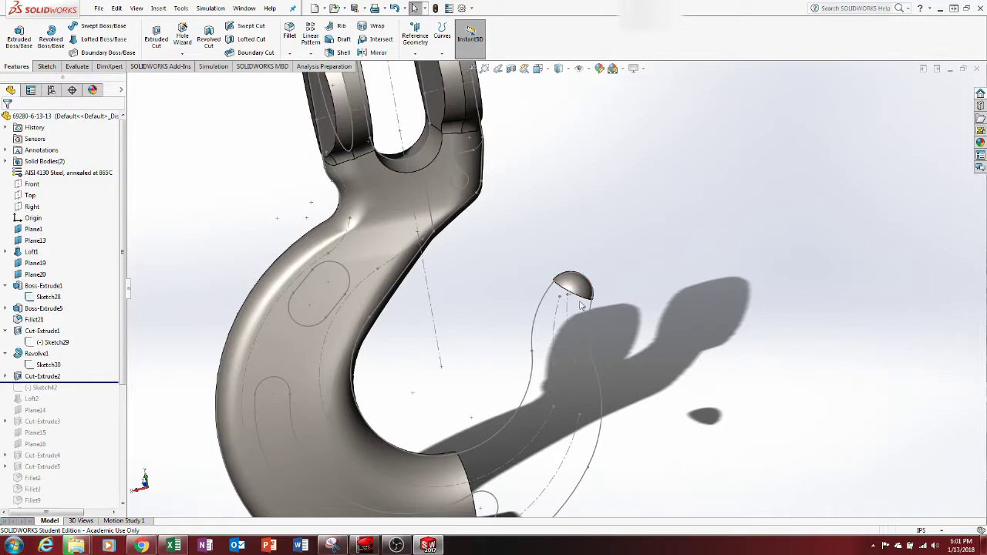
{"action": "scroll", "coordinate": [582, 306], "scroll_direction": "down", "scroll_amount": 5}
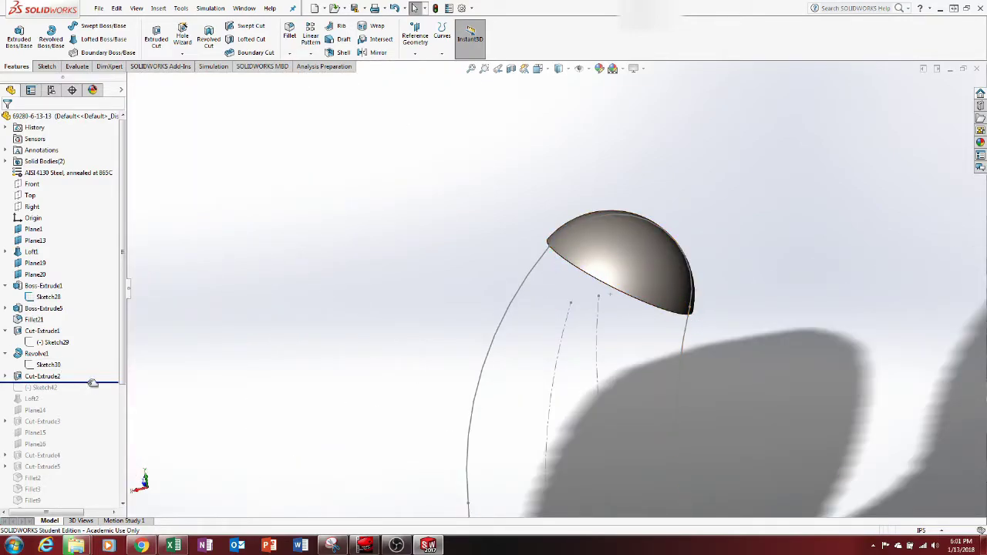
Step: Roll the history forward past Sketch42 and Loft2, and open Loft2's definition for editing
{"action": "left_click_drag", "start_coordinate": [92, 384], "coordinate": [92, 401]}
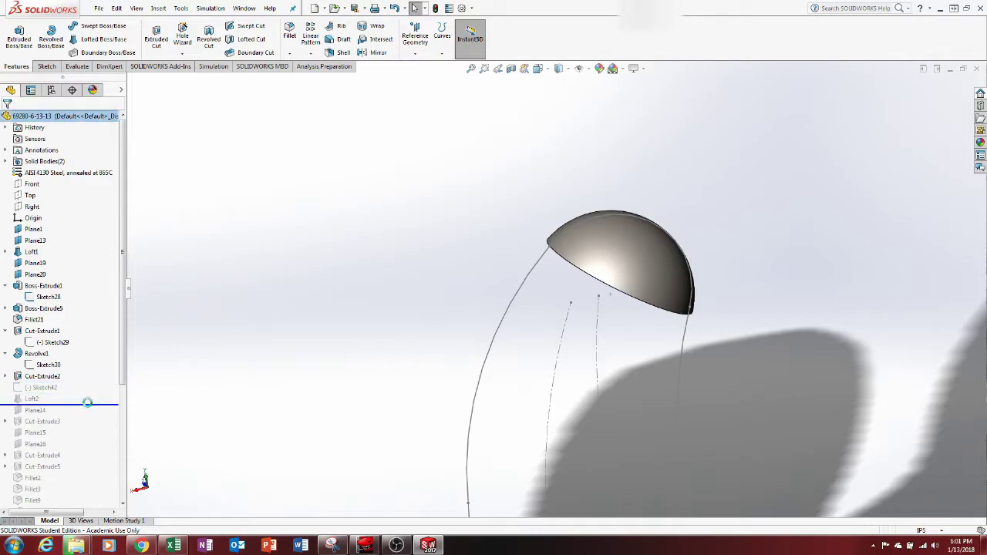
{"action": "scroll", "coordinate": [370, 327], "scroll_direction": "up", "scroll_amount": 9}
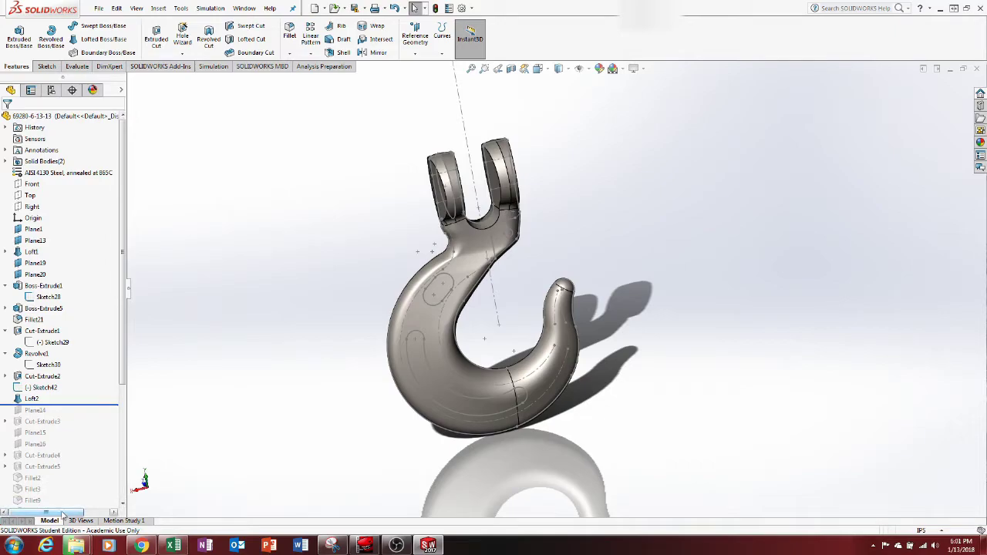
{"action": "left_click", "coordinate": [31, 399]}
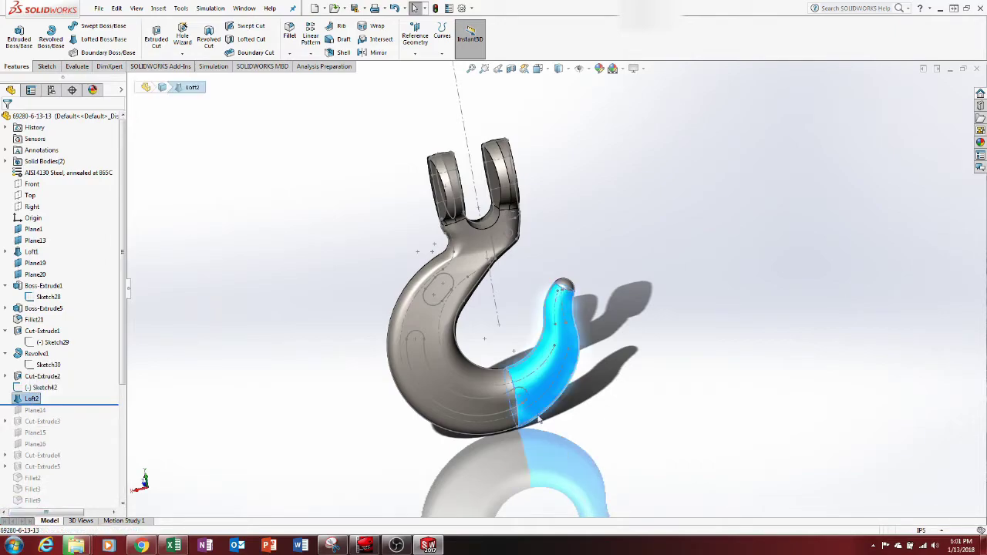
{"action": "right_click", "coordinate": [30, 399]}
{"action": "left_click", "coordinate": [44, 291]}
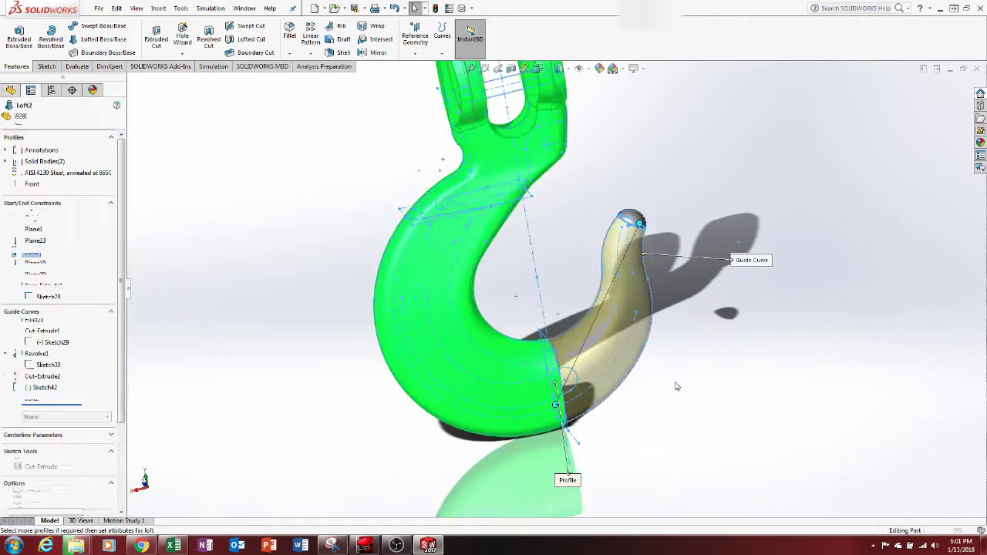
Step: Examine the two profiles of Loft2: the hook body's end face and the edge of the cut sphere at the tip
{"action": "middle_click_drag", "start_coordinate": [644, 381], "coordinate": [620, 388]}
{"action": "scroll", "coordinate": [620, 390], "scroll_direction": "down", "scroll_amount": 4}
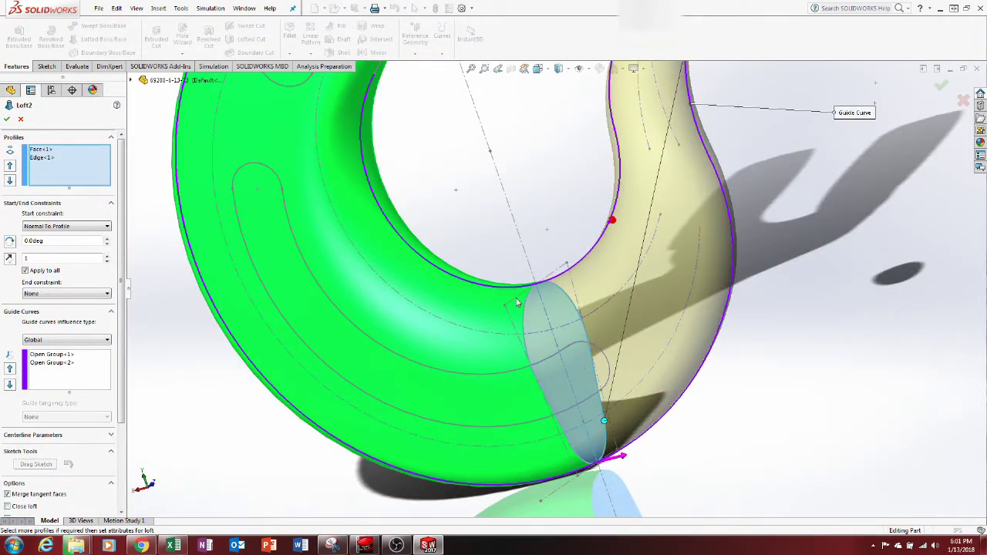
{"action": "scroll", "coordinate": [596, 390], "scroll_direction": "up", "scroll_amount": 3}
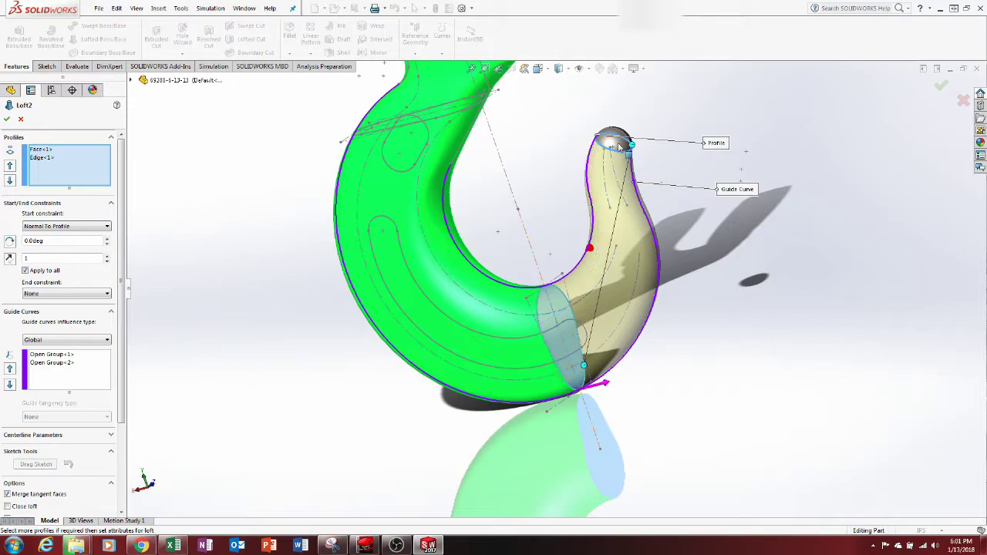
{"action": "middle_click_drag", "start_coordinate": [620, 165], "coordinate": [679, 84]}
{"action": "scroll", "coordinate": [623, 135], "scroll_direction": "down", "scroll_amount": 3}
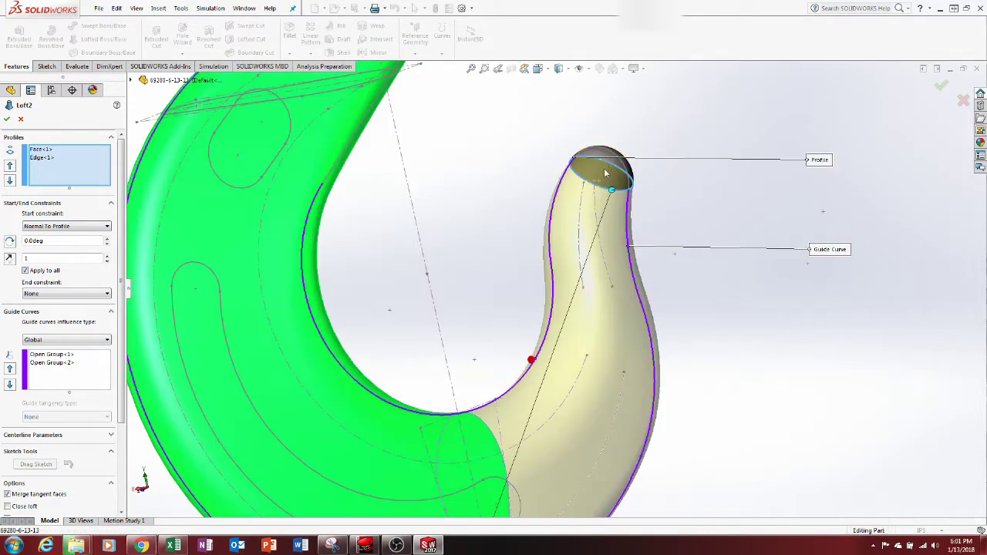
{"action": "scroll", "coordinate": [554, 293], "scroll_direction": "up", "scroll_amount": 3}
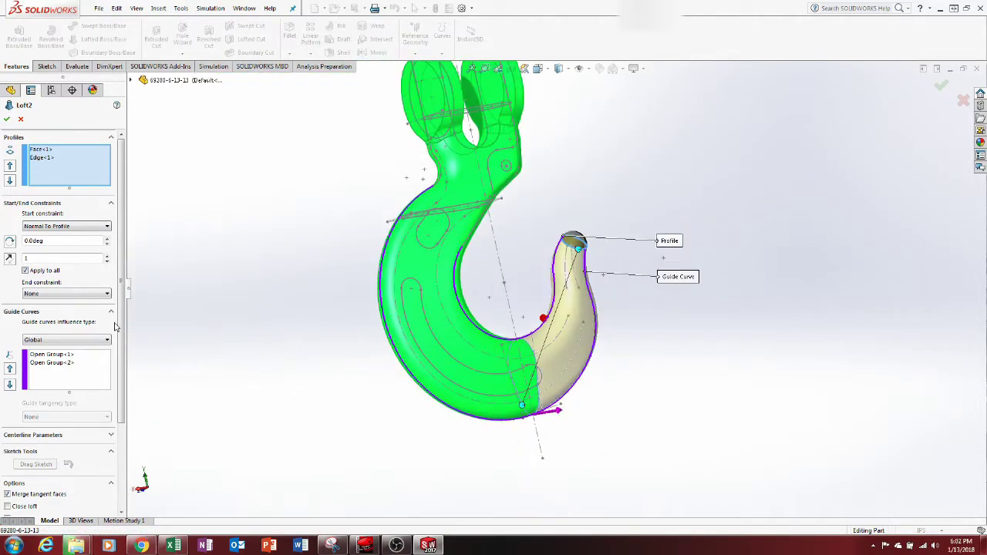
Step: Check which curves Loft2 uses as guide curves, Open Group<1> and Open Group<2>, and close its definition without changes
{"action": "left_click", "coordinate": [58, 359]}
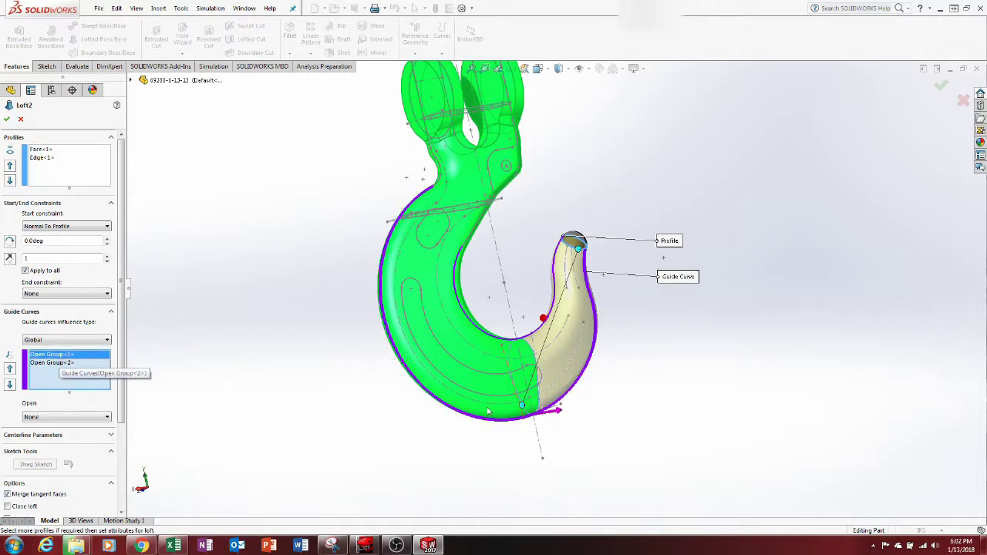
{"action": "left_click", "coordinate": [52, 362]}
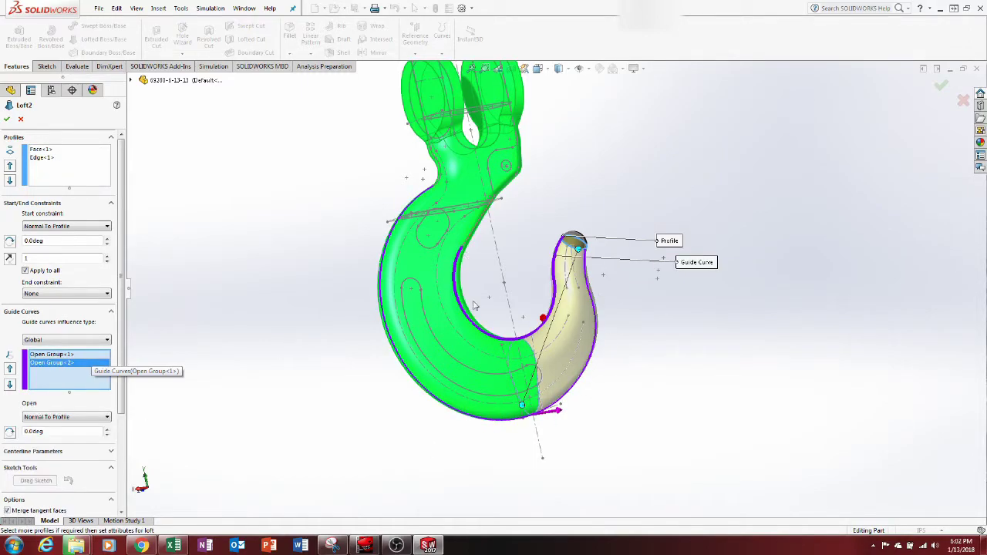
{"action": "left_click", "coordinate": [963, 100]}
Step: Roll the history forward past Plane14 and Cut-Extrude3, and inspect Sketch32, the circle that cuts the holes through the clevis ears
{"action": "middle_click_drag", "start_coordinate": [524, 314], "coordinate": [596, 141]}
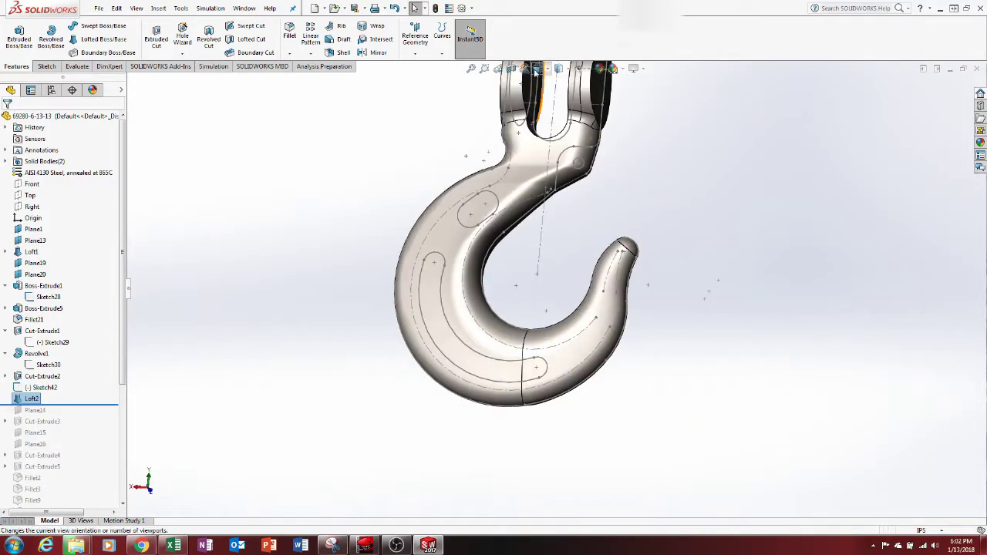
{"action": "key", "text": "space"}
{"action": "left_click", "coordinate": [644, 333]}
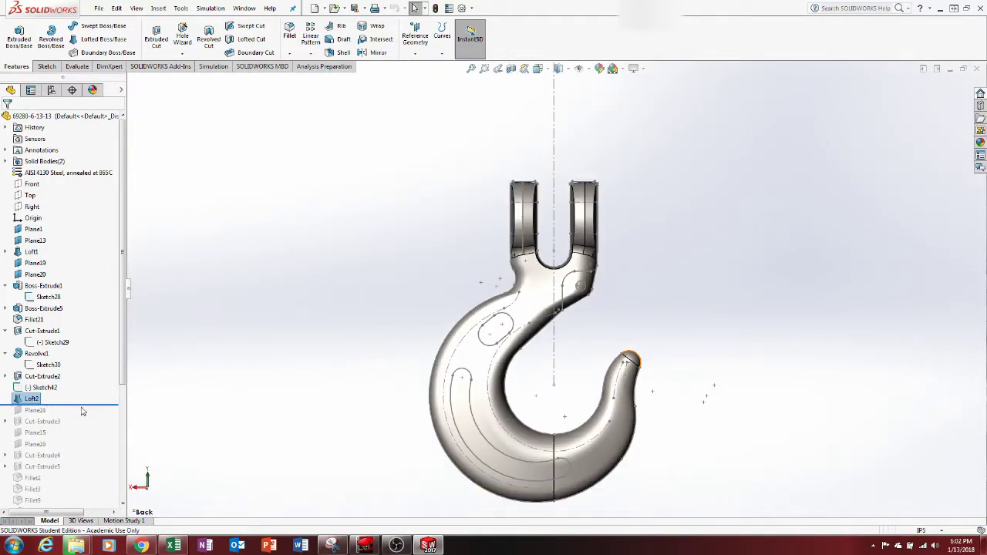
{"action": "left_click_drag", "start_coordinate": [88, 403], "coordinate": [82, 425]}
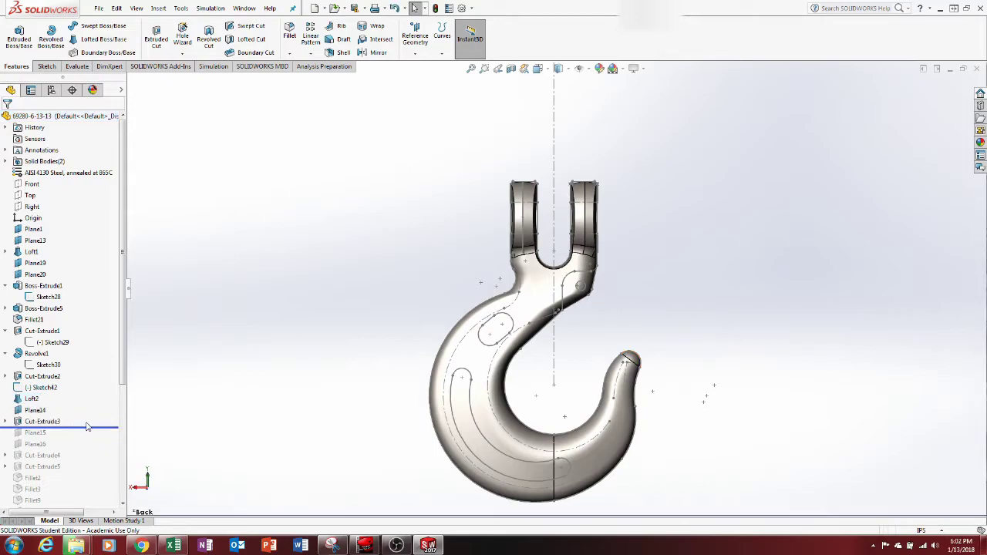
{"action": "left_click", "coordinate": [6, 422]}
{"action": "left_click", "coordinate": [50, 434]}
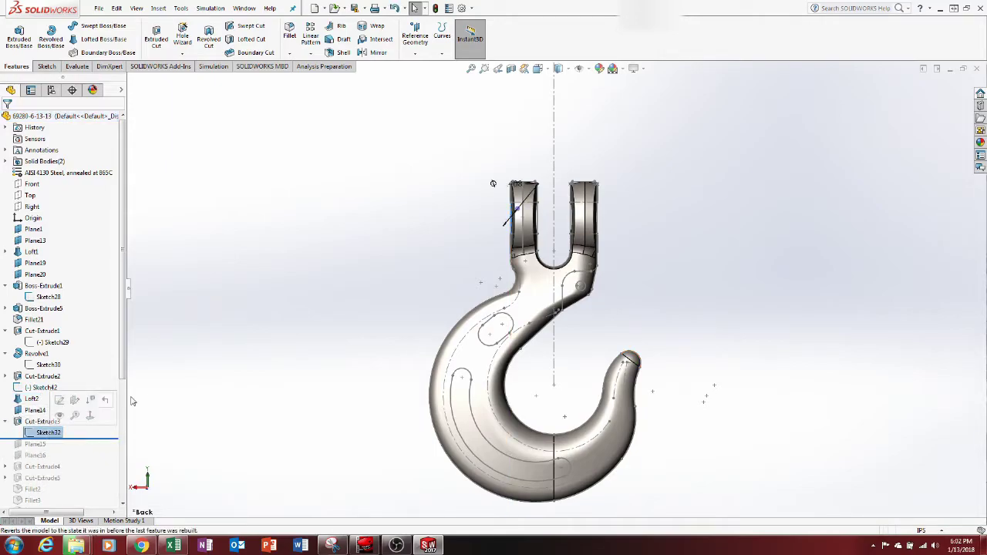
{"action": "mouse_move", "coordinate": [347, 308]}
{"action": "middle_mouse_down"}
{"action": "mouse_move", "coordinate": [410, 293]}
{"action": "mouse_move", "coordinate": [504, 223]}
{"action": "middle_mouse_up"}
{"action": "scroll", "coordinate": [499, 181], "scroll_direction": "down", "scroll_amount": 5}
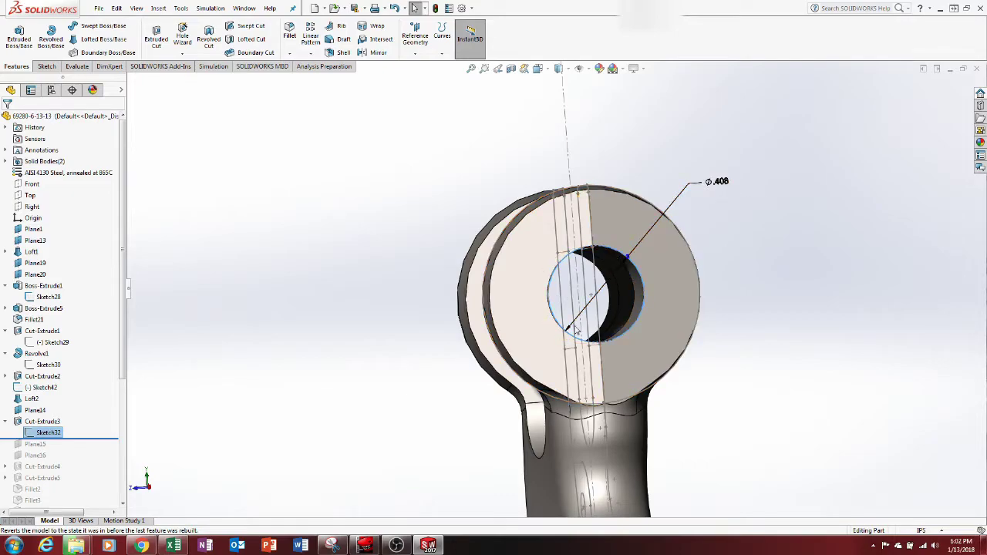
{"action": "middle_click_drag", "start_coordinate": [703, 320], "coordinate": [546, 360]}
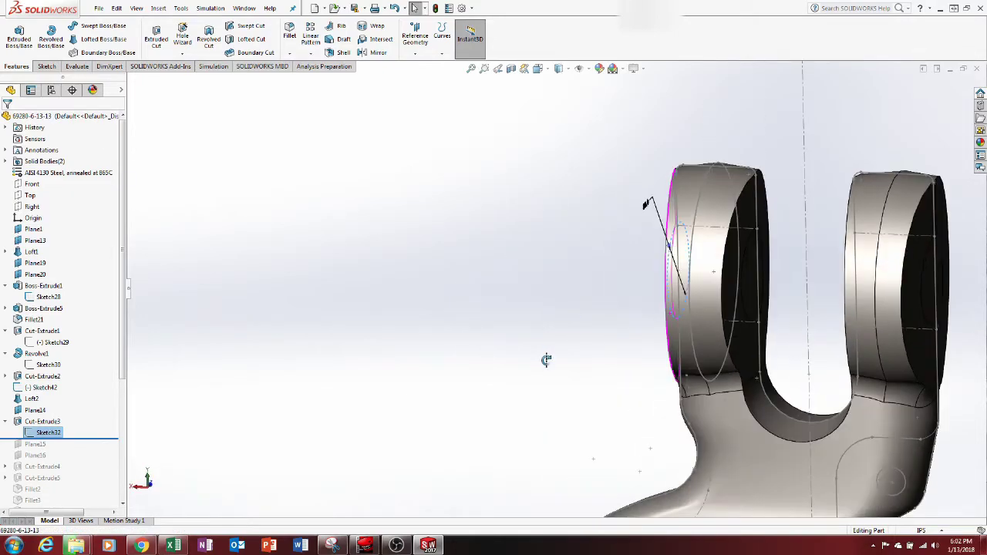
Step: Roll the history forward past Plane15, Plane16 and Cut-Extrude4, and inspect the cut in the hook's neck below the ears
{"action": "scroll", "coordinate": [552, 293], "scroll_direction": "up", "scroll_amount": 4}
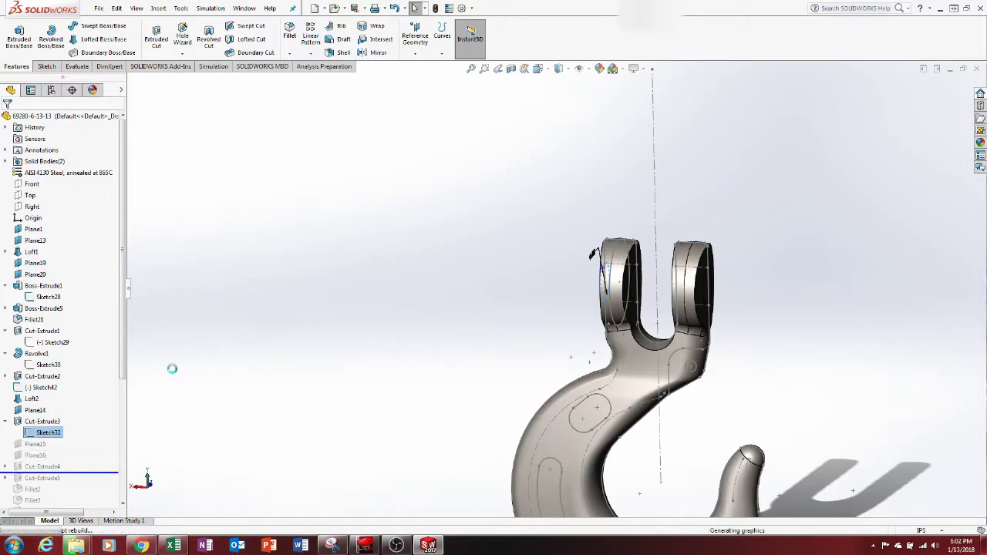
{"action": "scroll", "coordinate": [375, 324], "scroll_direction": "up", "scroll_amount": 5}
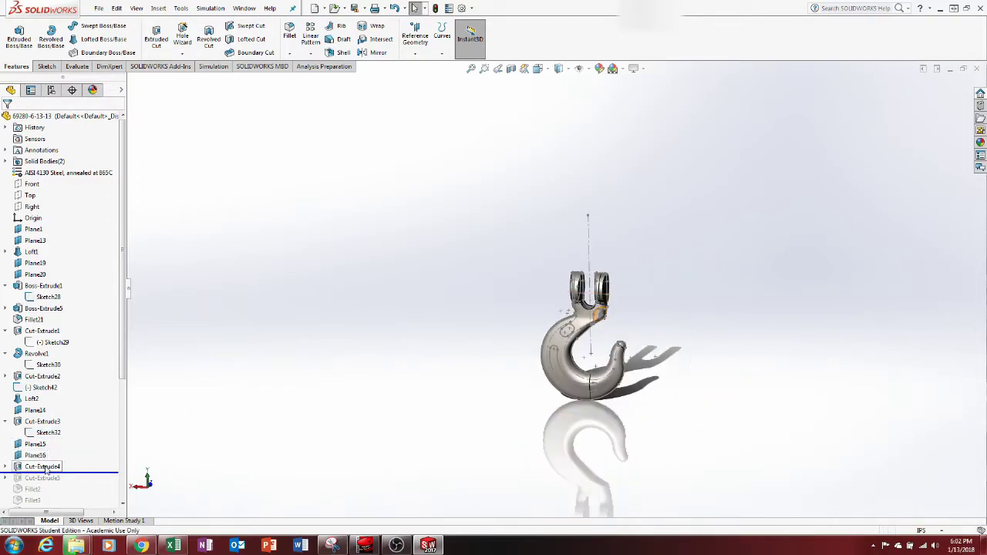
{"action": "left_click", "coordinate": [42, 467]}
{"action": "scroll", "coordinate": [587, 313], "scroll_direction": "up", "scroll_amount": 3}
{"action": "scroll", "coordinate": [646, 312], "scroll_direction": "up", "scroll_amount": 5}
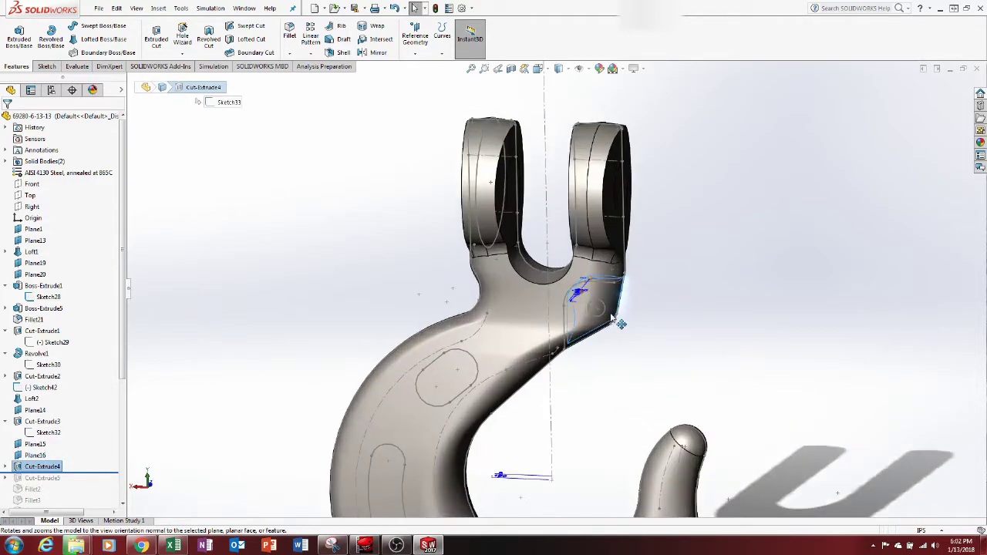
{"action": "middle_click_drag", "start_coordinate": [584, 283], "coordinate": [617, 293]}
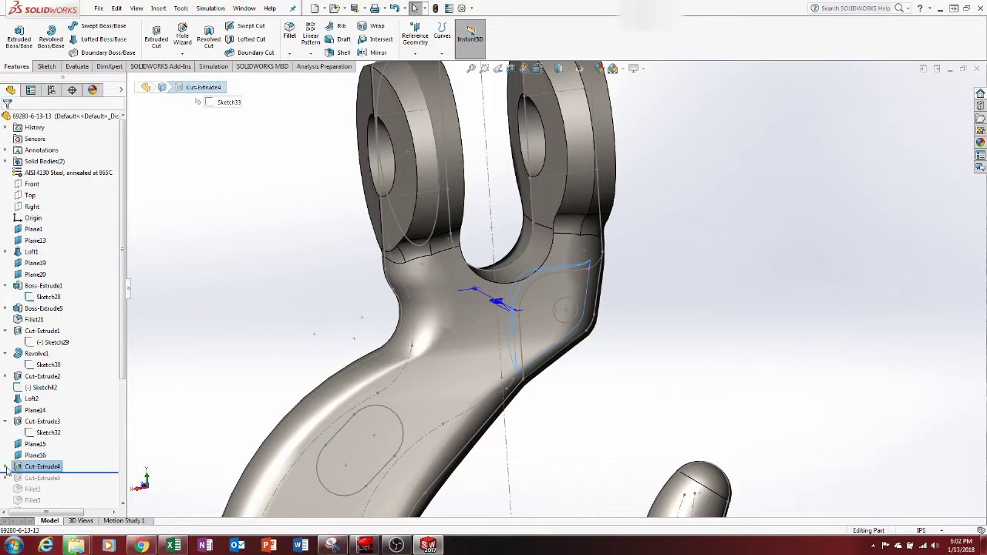
Step: Open Sketch33 under Cut-Extrude4 for editing and dimension the radius of its small arc at the neck's outer edge
{"action": "left_click", "coordinate": [6, 468]}
{"action": "left_click", "coordinate": [50, 479]}
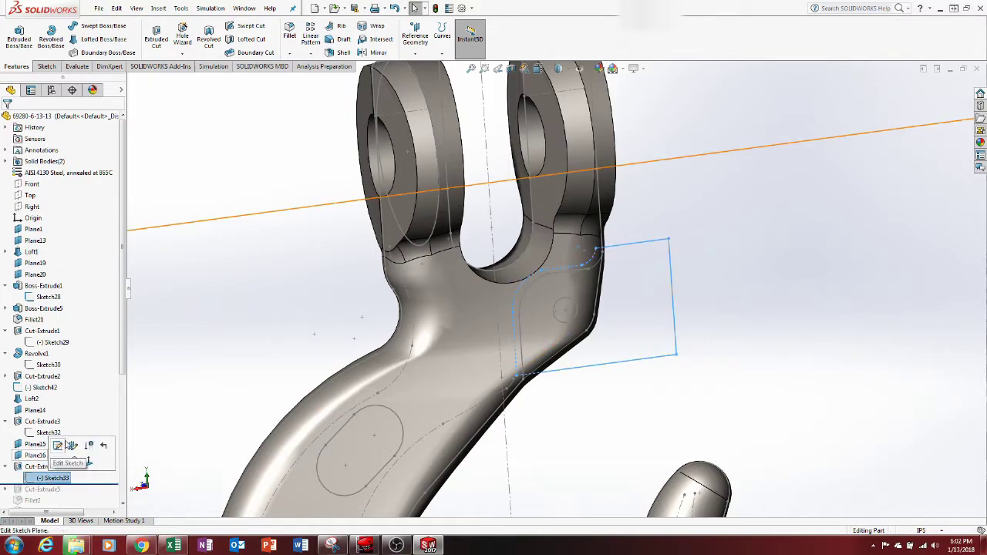
{"action": "left_click", "coordinate": [59, 446]}
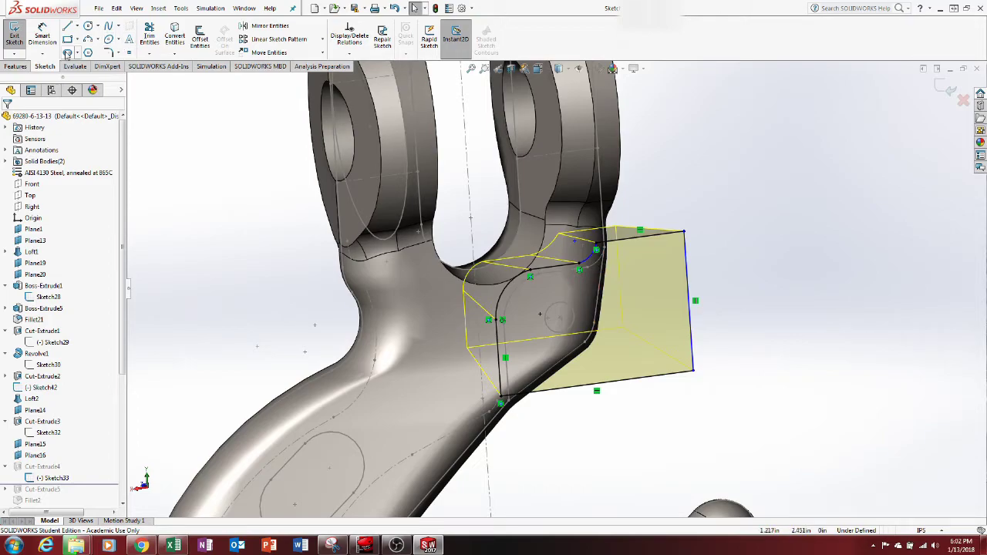
{"action": "left_click", "coordinate": [44, 32]}
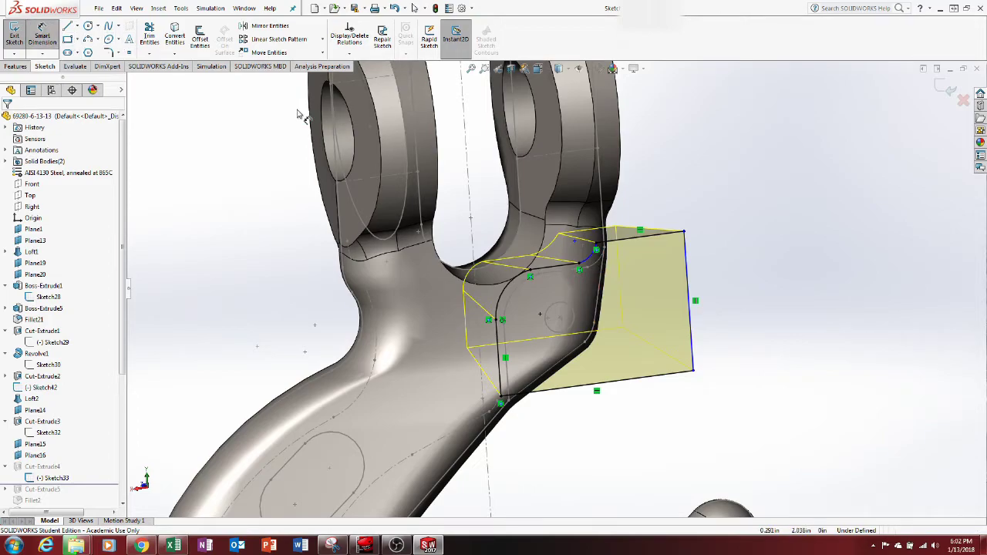
{"action": "left_click", "coordinate": [589, 264]}
{"action": "key", "text": "Return"}
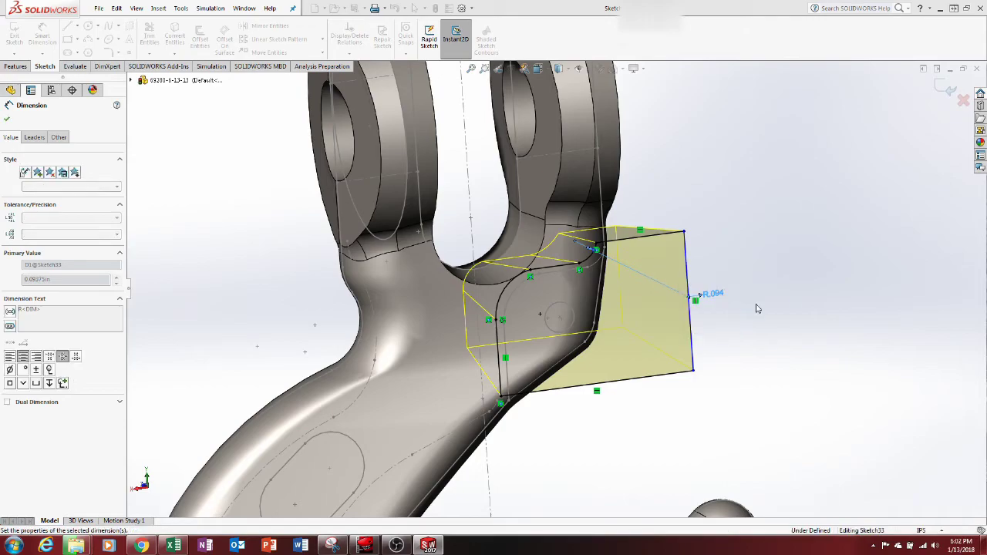
Step: Examine how Sketch33's outline follows the neck's contour and leave the sketch
{"action": "mouse_move", "coordinate": [756, 326]}
{"action": "middle_mouse_down"}
{"action": "mouse_move", "coordinate": [592, 311]}
{"action": "mouse_move", "coordinate": [570, 255]}
{"action": "middle_mouse_up"}
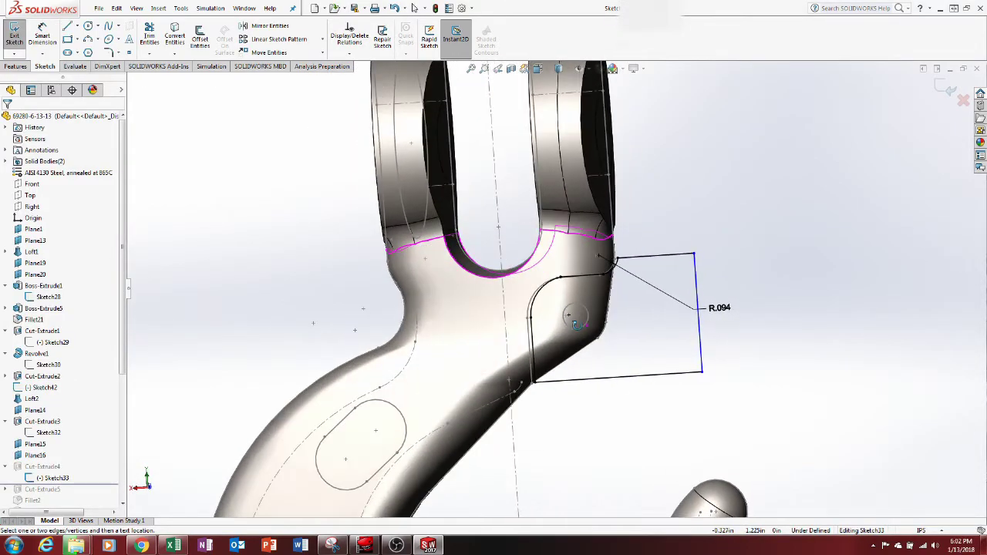
{"action": "scroll", "coordinate": [605, 229], "scroll_direction": "down", "scroll_amount": 8}
{"action": "scroll", "coordinate": [561, 245], "scroll_direction": "up", "scroll_amount": 6}
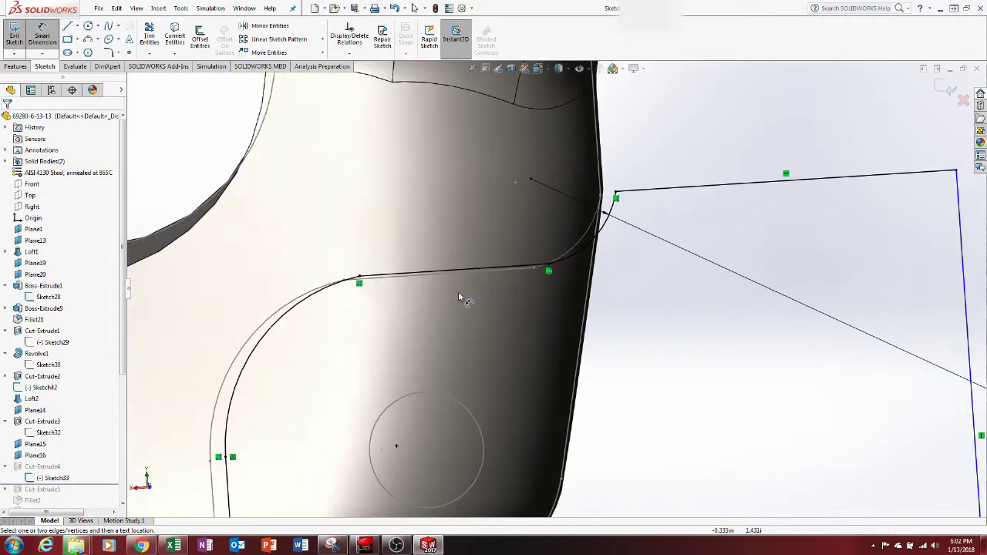
{"action": "scroll", "coordinate": [442, 397], "scroll_direction": "down", "scroll_amount": 4}
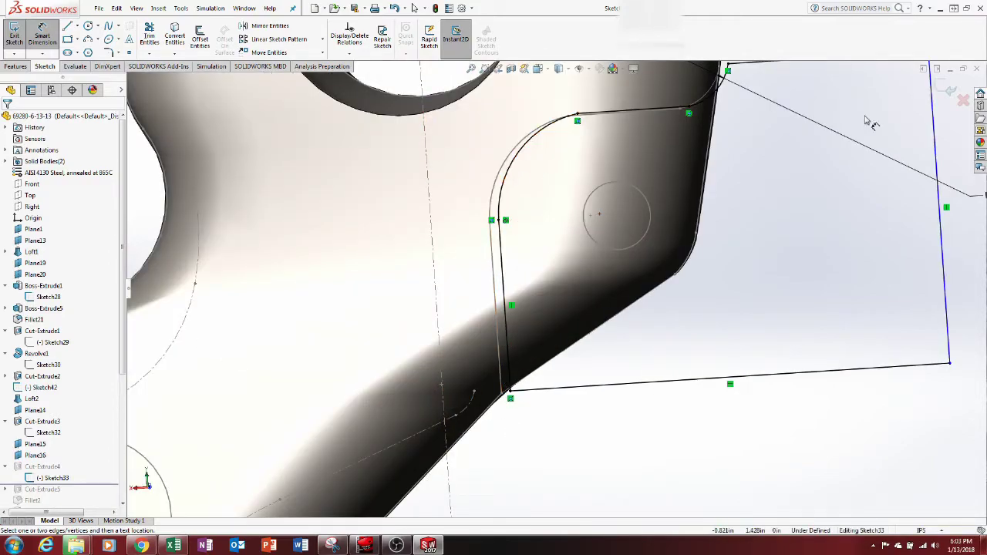
{"action": "left_click", "coordinate": [956, 89]}
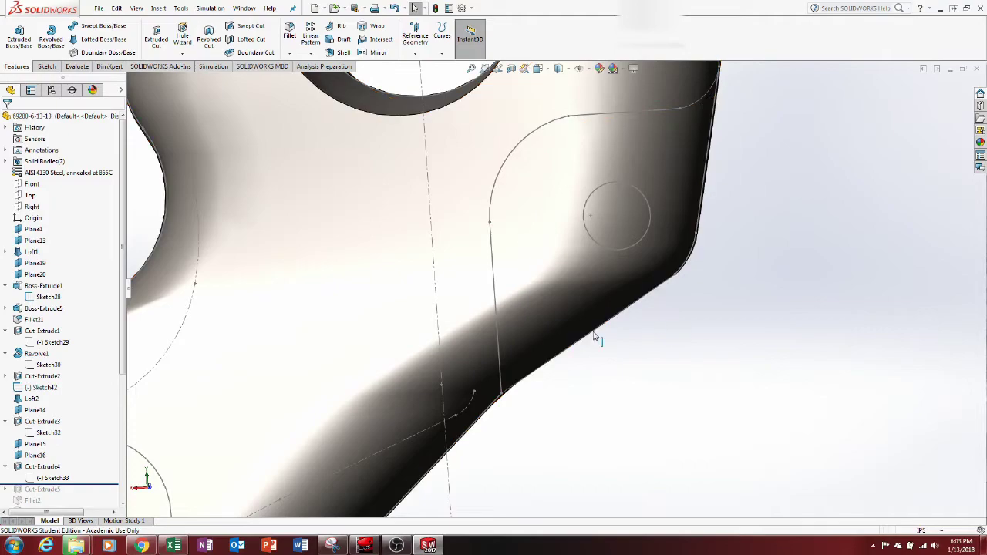
Step: Select Cut-Extrude4 and inspect the recess it cuts into the neck from several sides
{"action": "scroll", "coordinate": [600, 342], "scroll_direction": "up", "scroll_amount": 5}
{"action": "left_click", "coordinate": [54, 466]}
{"action": "scroll", "coordinate": [490, 307], "scroll_direction": "up", "scroll_amount": 1}
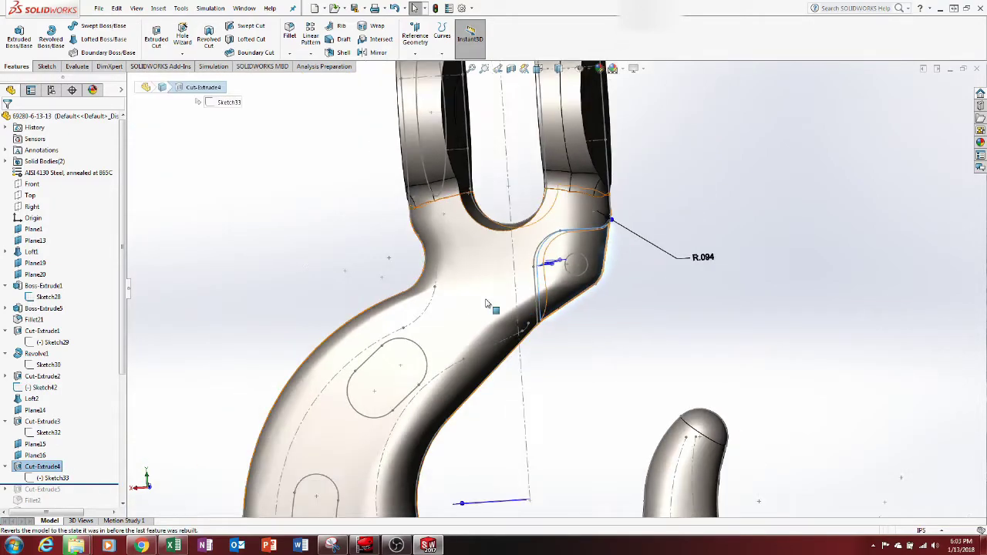
{"action": "middle_click_drag", "start_coordinate": [468, 304], "coordinate": [378, 316]}
{"action": "middle_click_drag", "start_coordinate": [657, 291], "coordinate": [243, 334]}
Step: Inspect the positions of Plane16 and Plane15 relative to the neck recess, using the Left view
{"action": "left_click", "coordinate": [35, 455]}
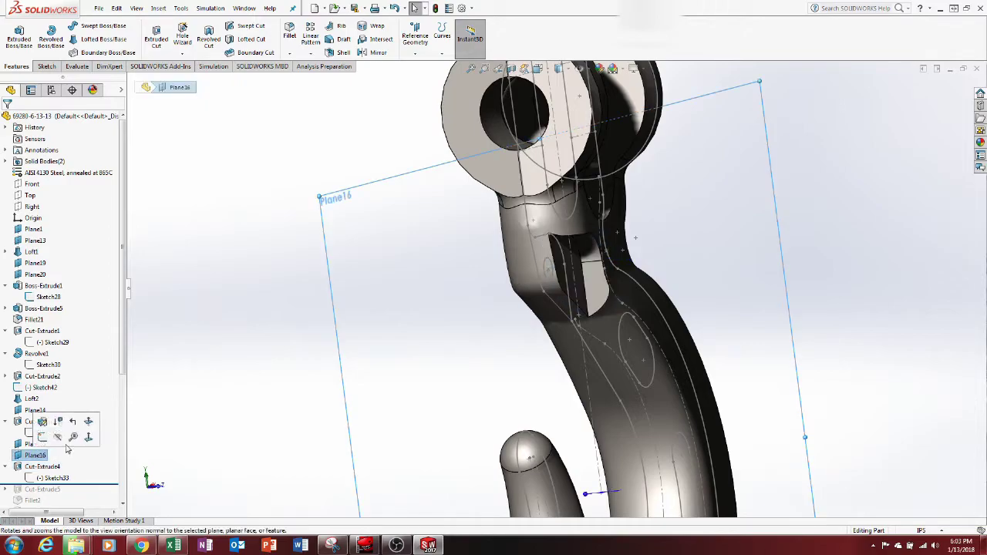
{"action": "middle_click_drag", "start_coordinate": [386, 339], "coordinate": [420, 336]}
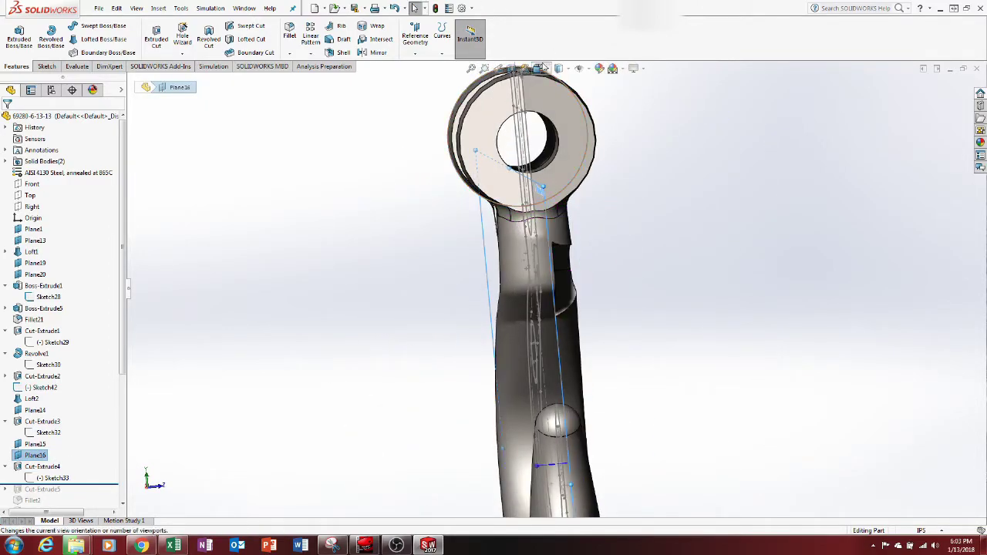
{"action": "left_click", "coordinate": [543, 70]}
{"action": "left_click", "coordinate": [603, 310]}
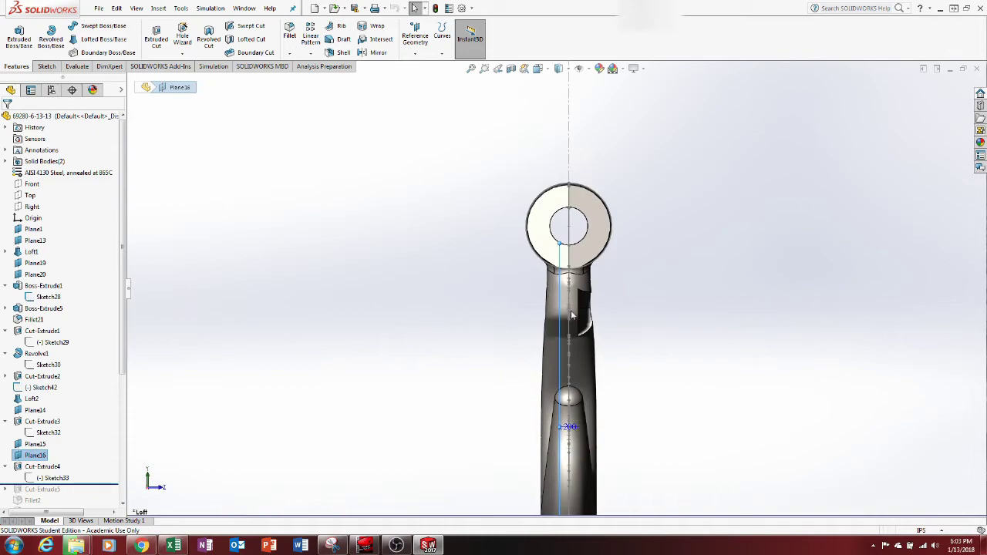
{"action": "scroll", "coordinate": [558, 309], "scroll_direction": "down", "scroll_amount": 4}
{"action": "left_click", "coordinate": [45, 445]}
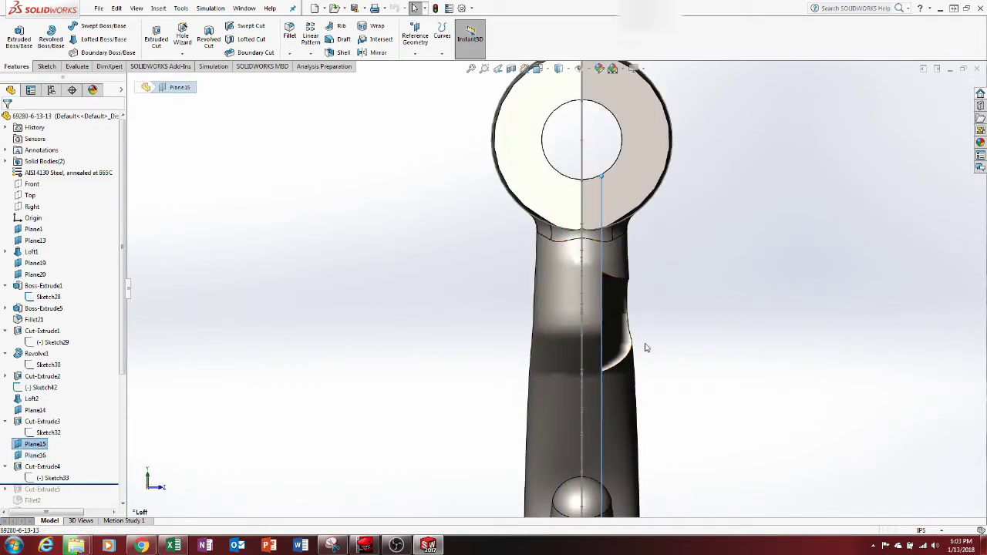
{"action": "middle_click_drag", "start_coordinate": [610, 220], "coordinate": [566, 314]}
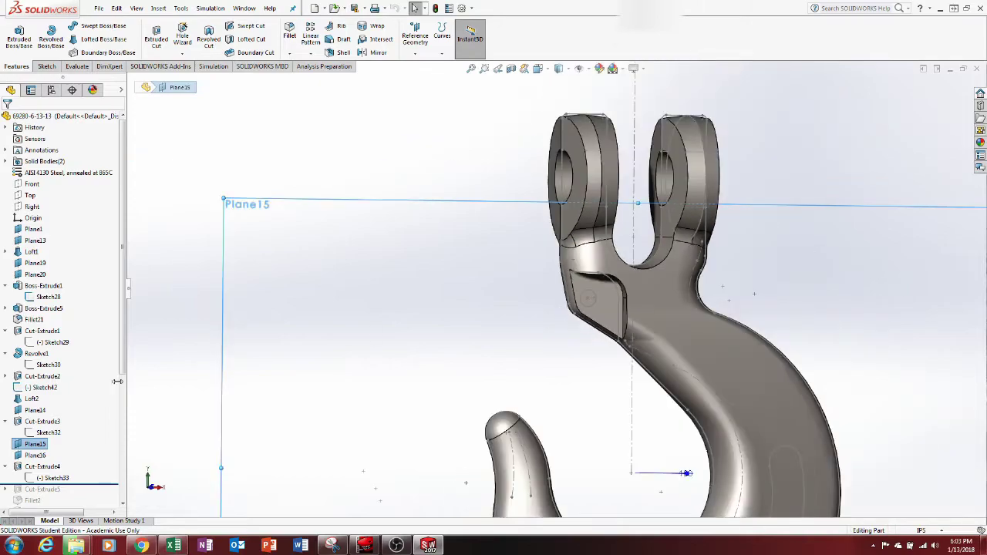
Step: Open Cut-Extrude4's definition, review its direction, depth and draft in the Left view, and close it without changes
{"action": "left_click", "coordinate": [41, 466]}
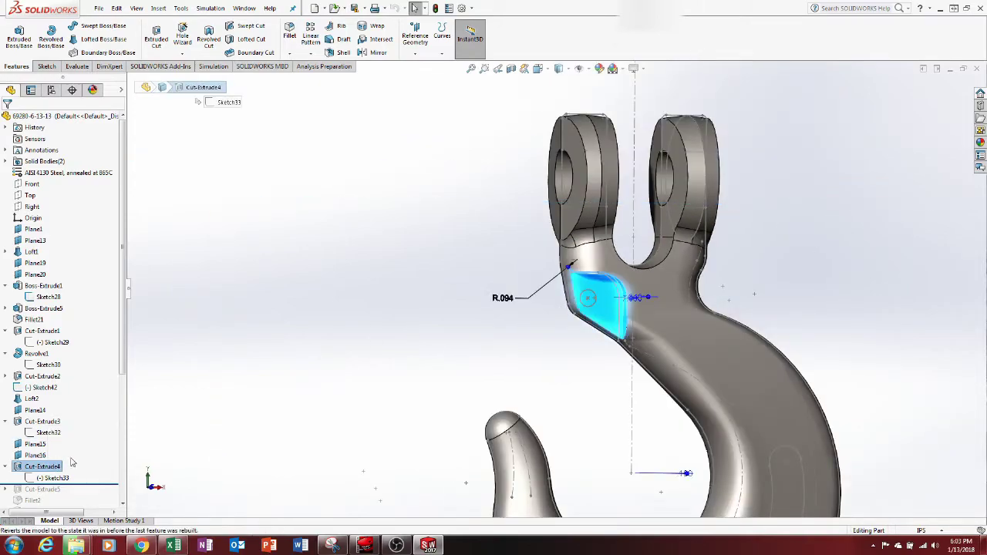
{"action": "right_click", "coordinate": [46, 467]}
{"action": "left_click", "coordinate": [54, 296]}
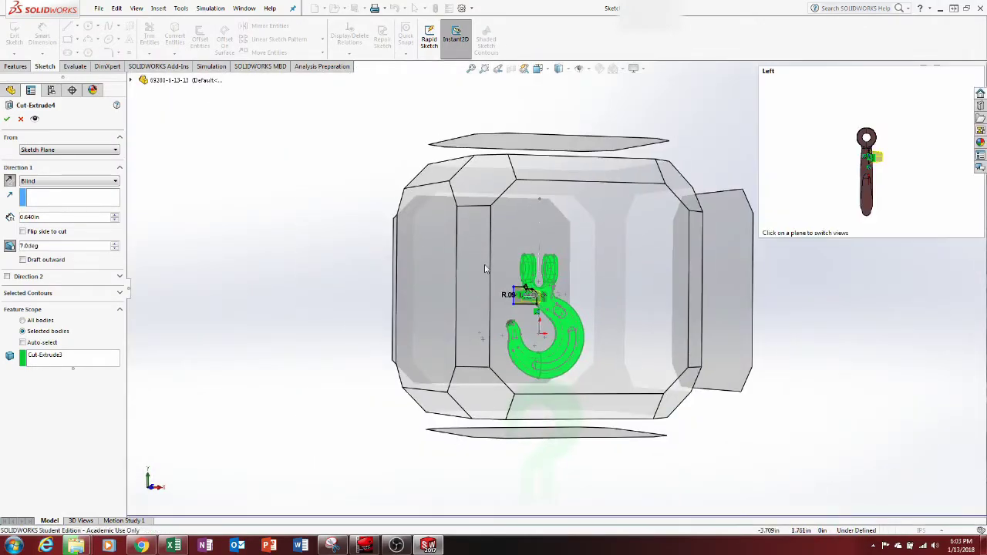
{"action": "left_click", "coordinate": [485, 270]}
{"action": "scroll", "coordinate": [571, 316], "scroll_direction": "down", "scroll_amount": 6}
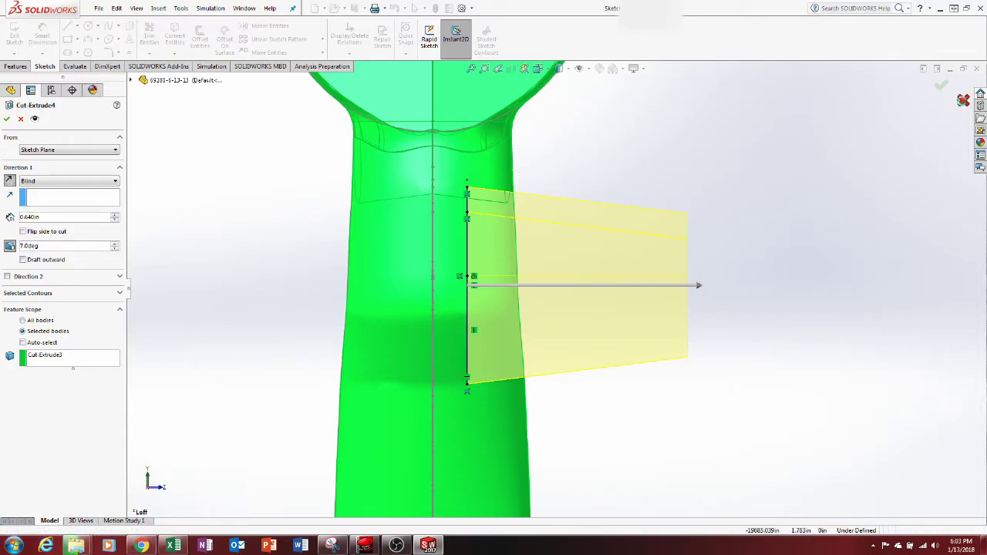
{"action": "key", "text": "Return"}
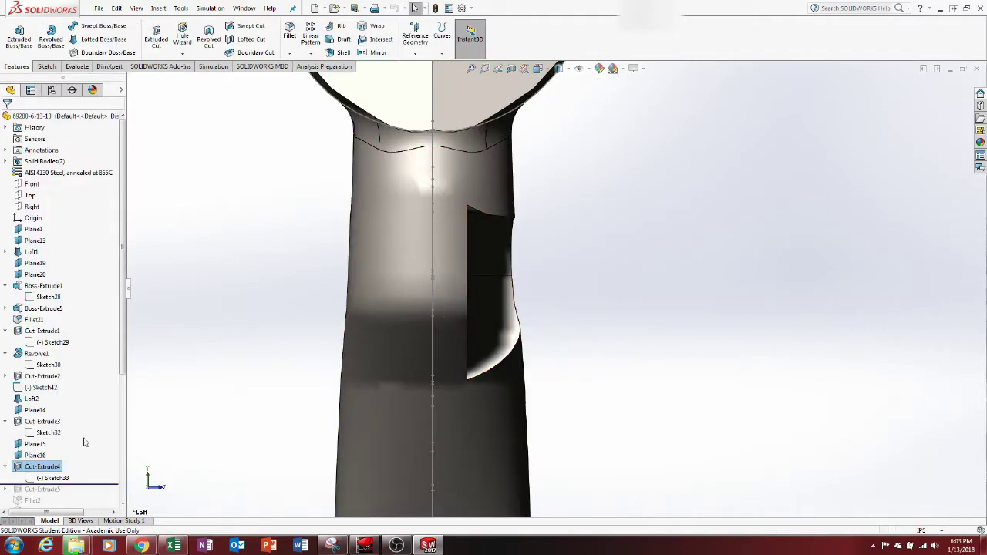
Step: Roll the history forward through Cut-Extrude5, Fillet2, Fillet3 and Plane17, and inspect the filleted recesses on both sides of the neck
{"action": "scroll", "coordinate": [122, 359], "scroll_direction": "down", "scroll_amount": 5}
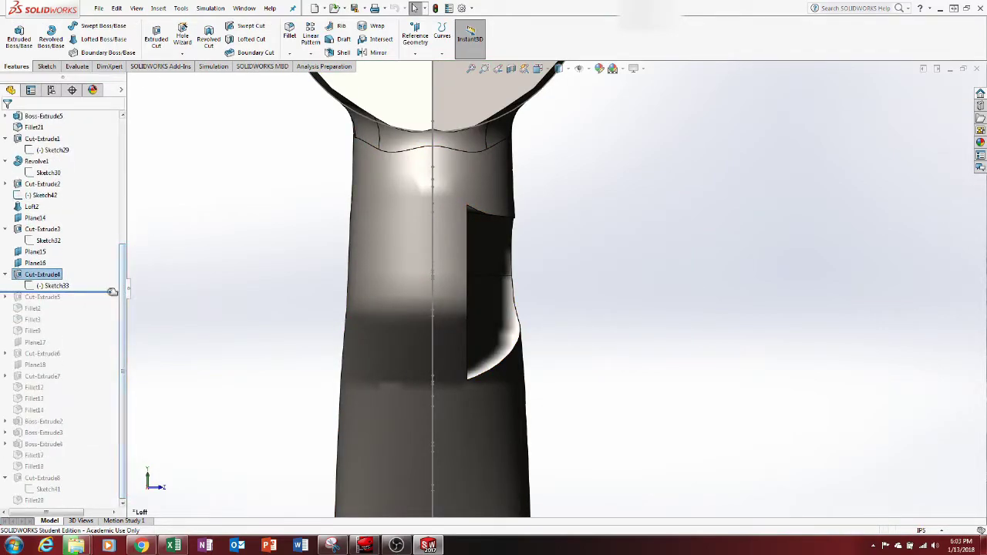
{"action": "left_click_drag", "start_coordinate": [111, 291], "coordinate": [104, 306]}
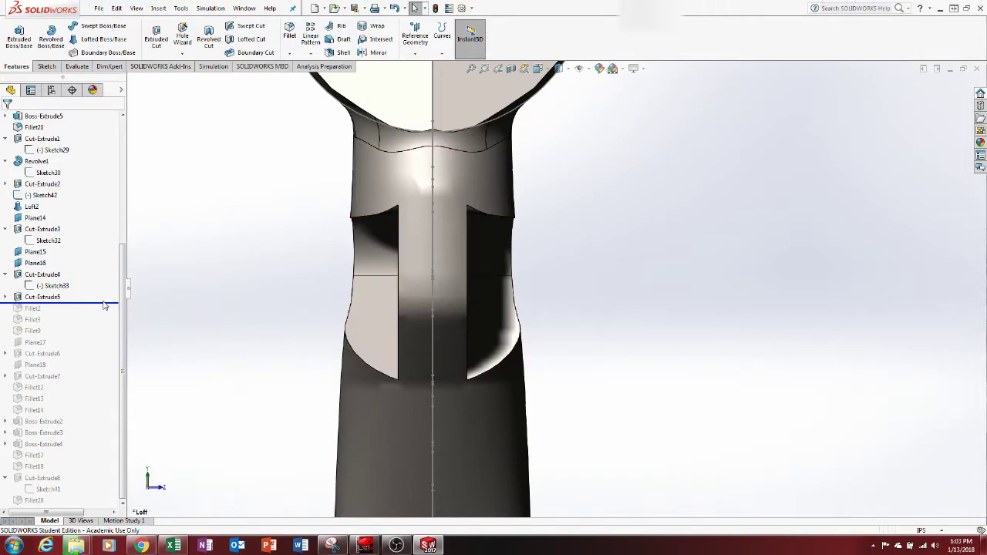
{"action": "left_click_drag", "start_coordinate": [110, 303], "coordinate": [101, 329]}
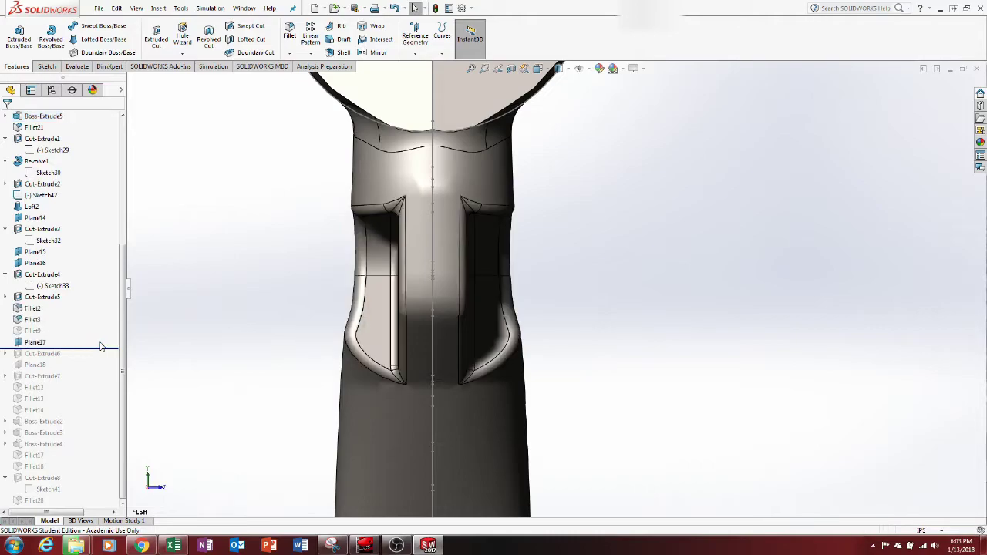
{"action": "middle_click_drag", "start_coordinate": [415, 266], "coordinate": [452, 262]}
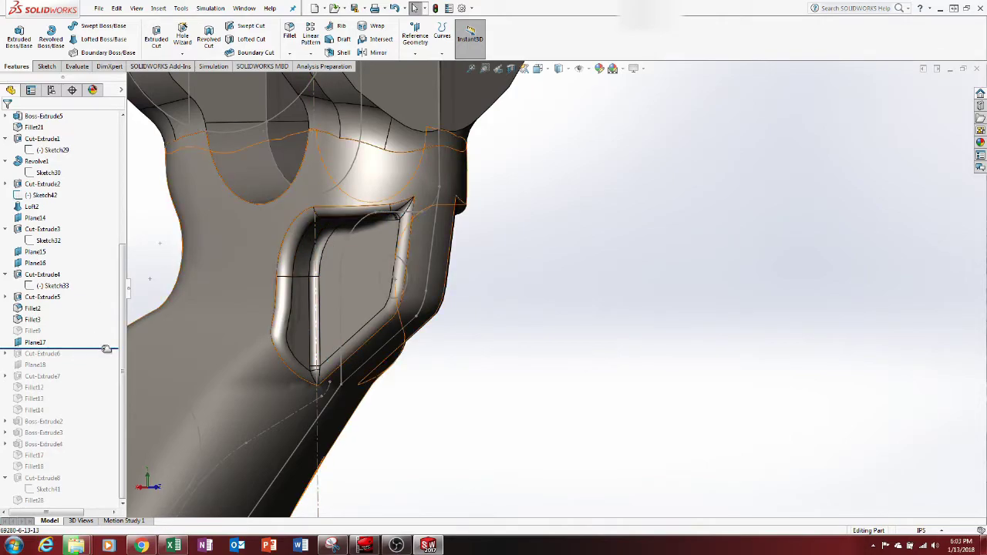
Step: Roll the history forward past Cut-Extrude6 and select its Sketch35
{"action": "left_click_drag", "start_coordinate": [102, 348], "coordinate": [94, 360]}
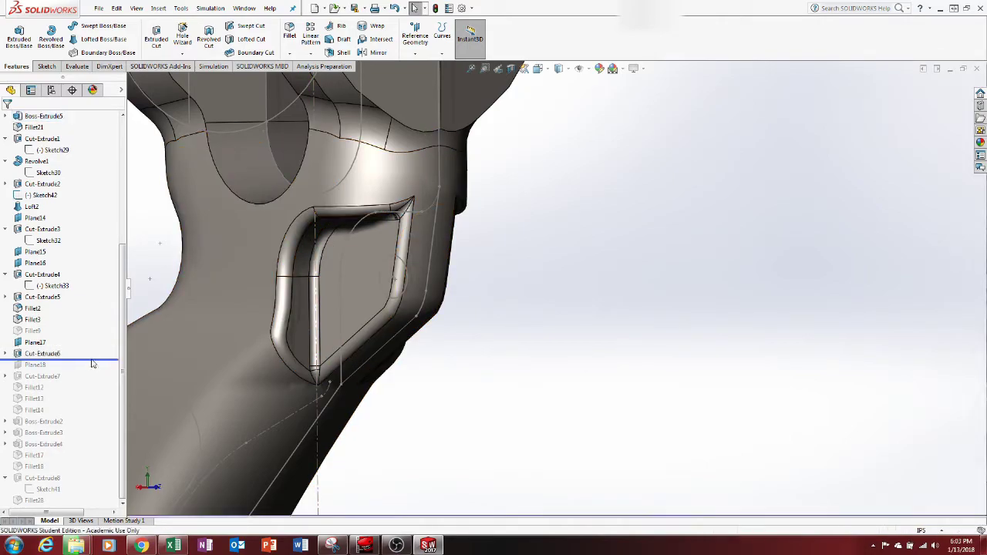
{"action": "left_click", "coordinate": [6, 354]}
{"action": "left_click", "coordinate": [51, 365]}
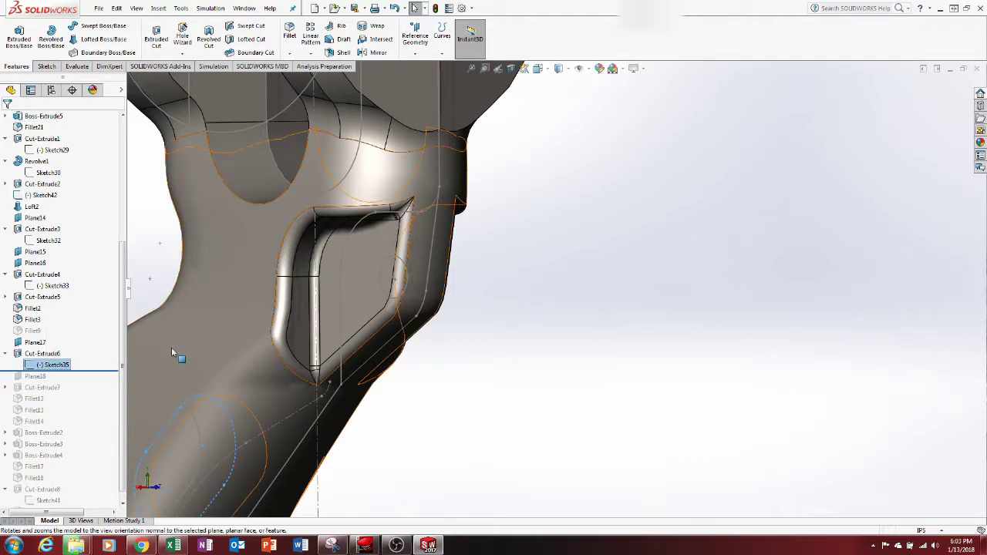
Step: Examine the oval and curved slot outlines of Sketch35 on the hook body in the Front view
{"action": "mouse_move", "coordinate": [402, 231]}
{"action": "middle_mouse_down", "text": "shift"}
{"action": "mouse_move", "coordinate": [409, 339]}
{"action": "mouse_move", "coordinate": [299, 331]}
{"action": "middle_mouse_up", "text": "shift"}
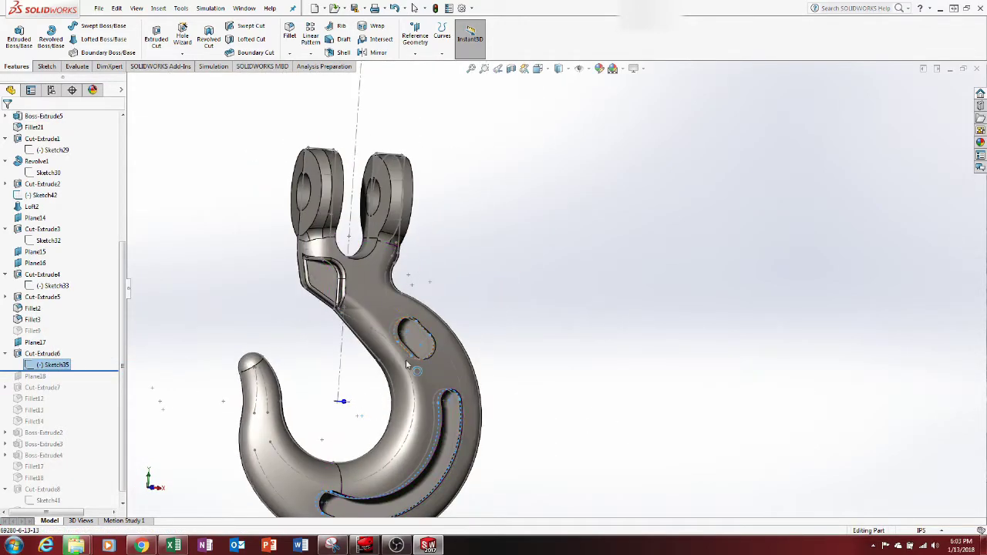
{"action": "scroll", "coordinate": [409, 363], "scroll_direction": "down", "scroll_amount": 3}
{"action": "scroll", "coordinate": [427, 335], "scroll_direction": "up", "scroll_amount": 4}
{"action": "left_click", "coordinate": [537, 68]}
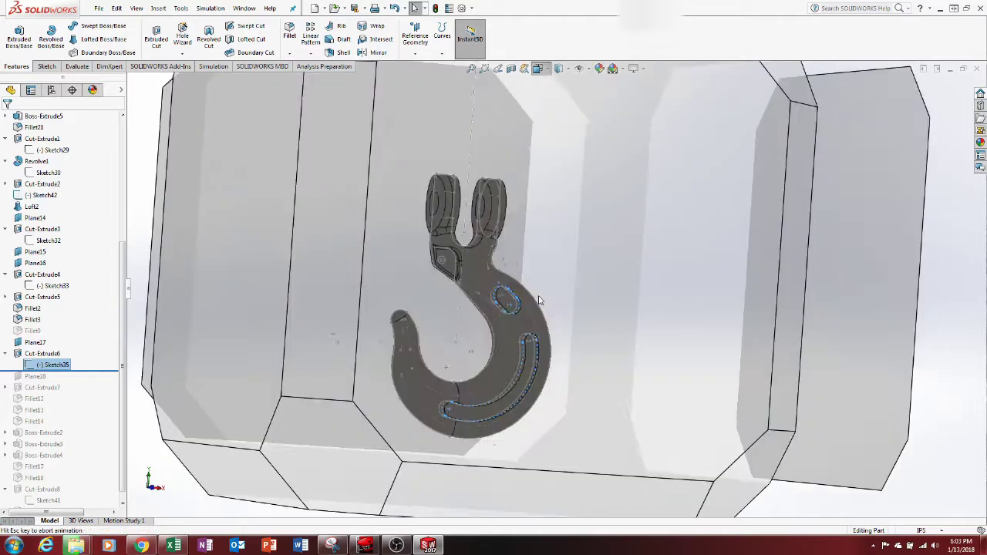
{"action": "key", "text": "ctrl+1"}
{"action": "scroll", "coordinate": [594, 331], "scroll_direction": "down", "scroll_amount": 5}
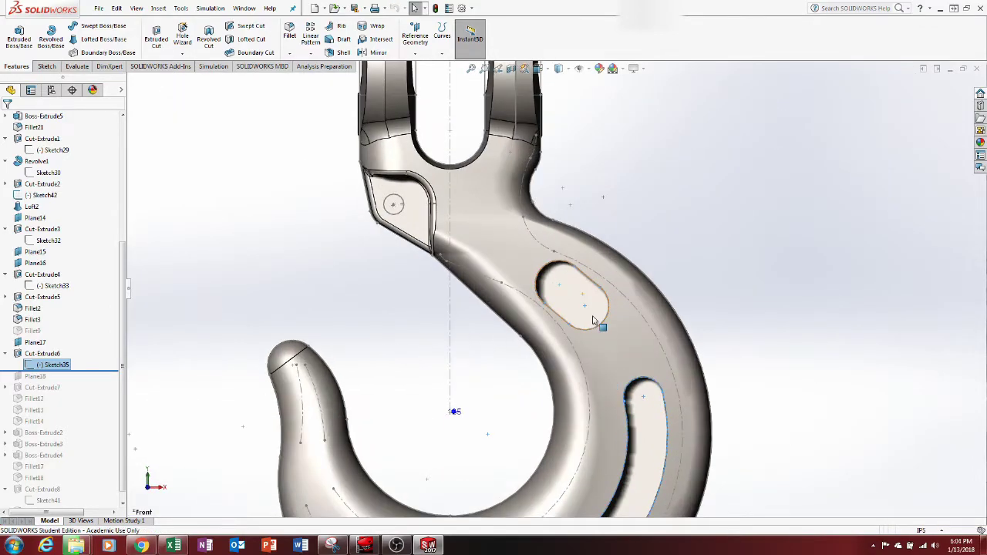
{"action": "scroll", "coordinate": [542, 291], "scroll_direction": "up", "scroll_amount": 6}
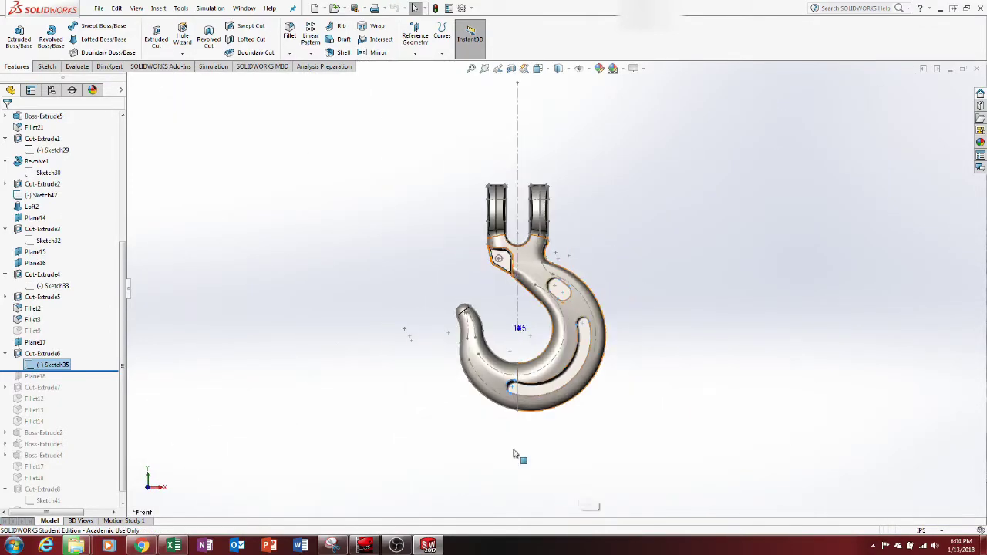
{"action": "scroll", "coordinate": [542, 388], "scroll_direction": "down", "scroll_amount": 5}
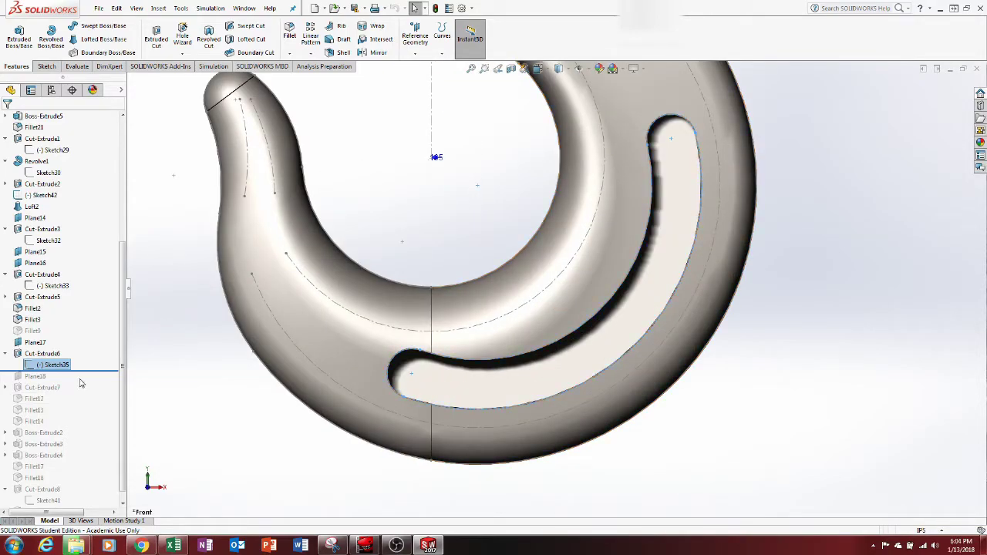
Step: Roll the history forward past Plane18 and inspect the plane's offset from the hook's centre in the Left view
{"action": "left_click_drag", "start_coordinate": [87, 388], "coordinate": [88, 383]}
{"action": "scroll", "coordinate": [293, 363], "scroll_direction": "up", "scroll_amount": 6}
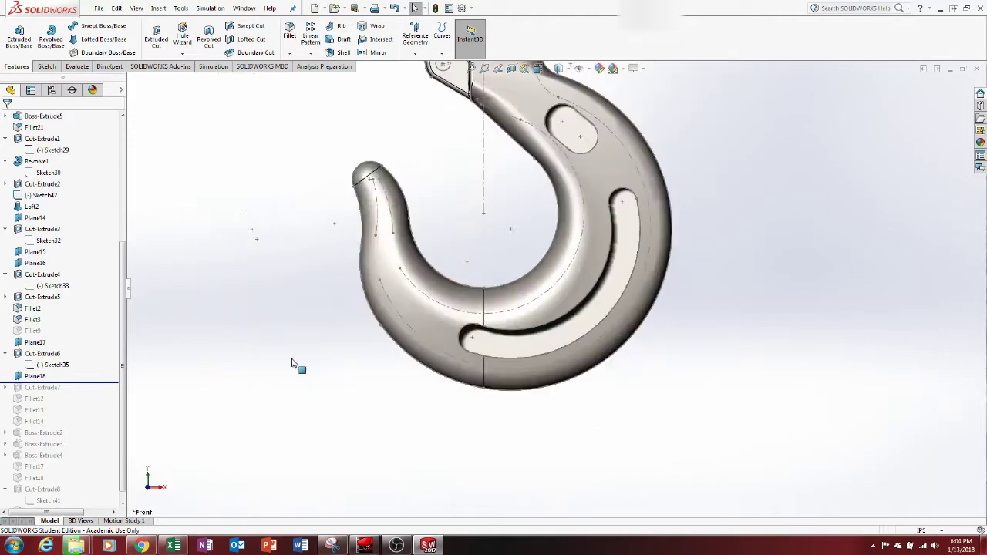
{"action": "left_click", "coordinate": [35, 377]}
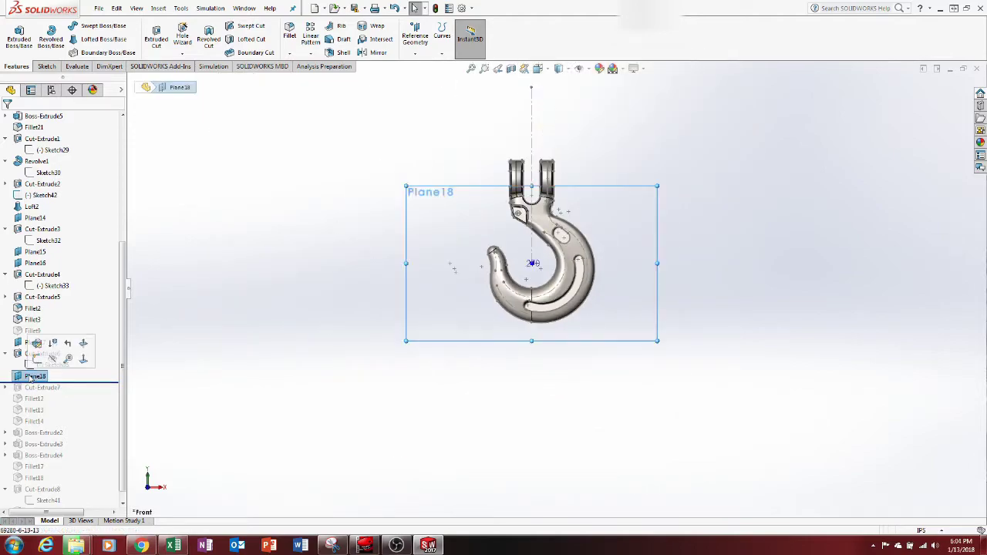
{"action": "left_click", "coordinate": [537, 69]}
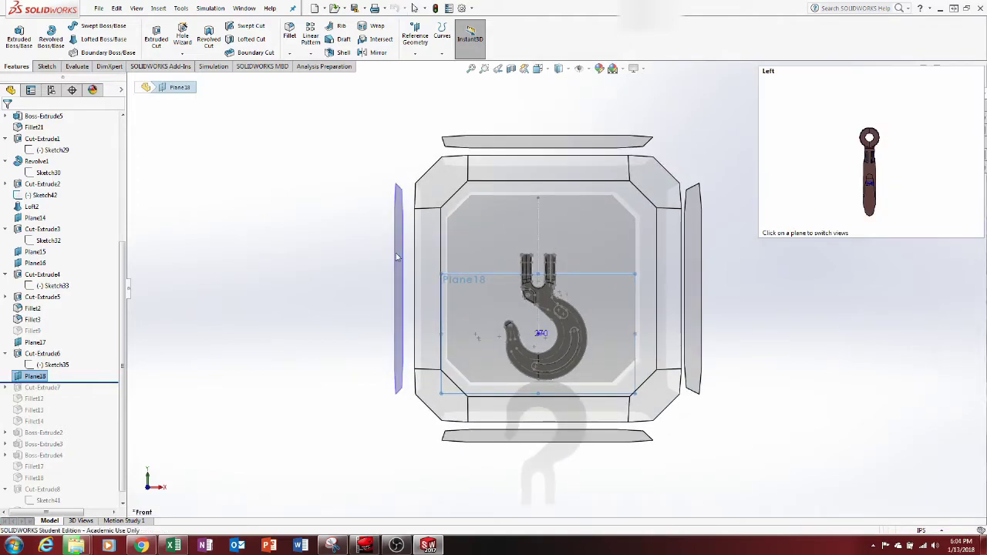
{"action": "left_click", "coordinate": [398, 257]}
{"action": "left_click", "coordinate": [538, 69]}
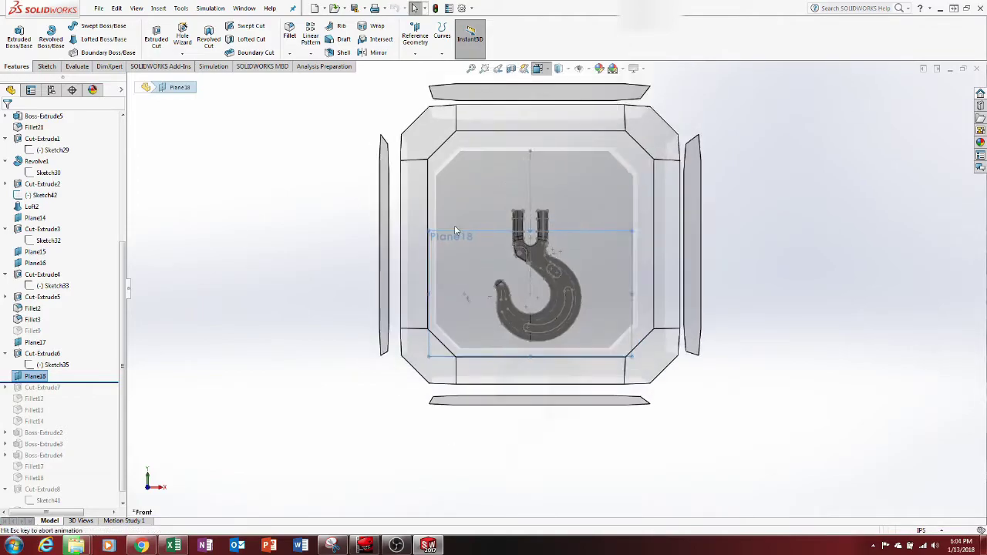
{"action": "left_click", "coordinate": [398, 260]}
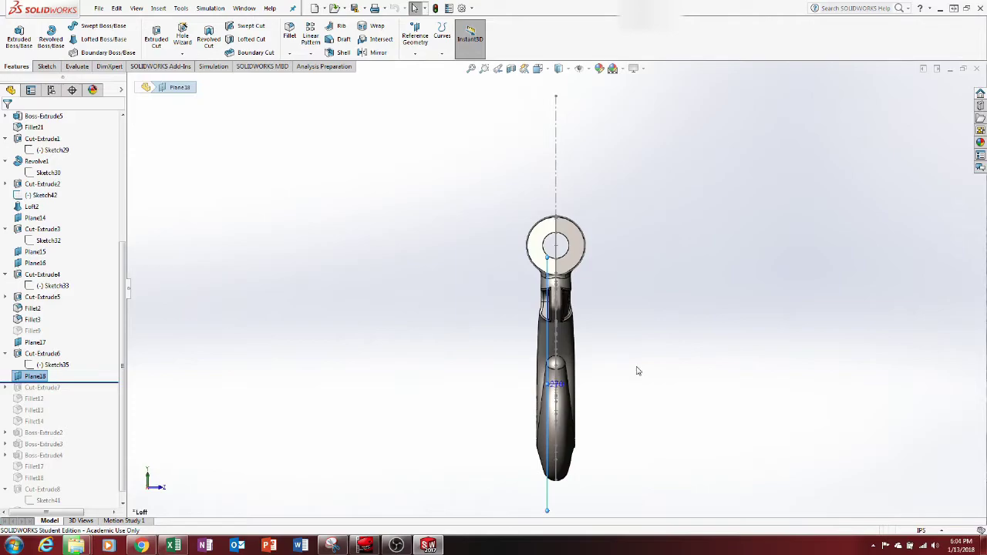
{"action": "scroll", "coordinate": [604, 391], "scroll_direction": "down", "scroll_amount": 5}
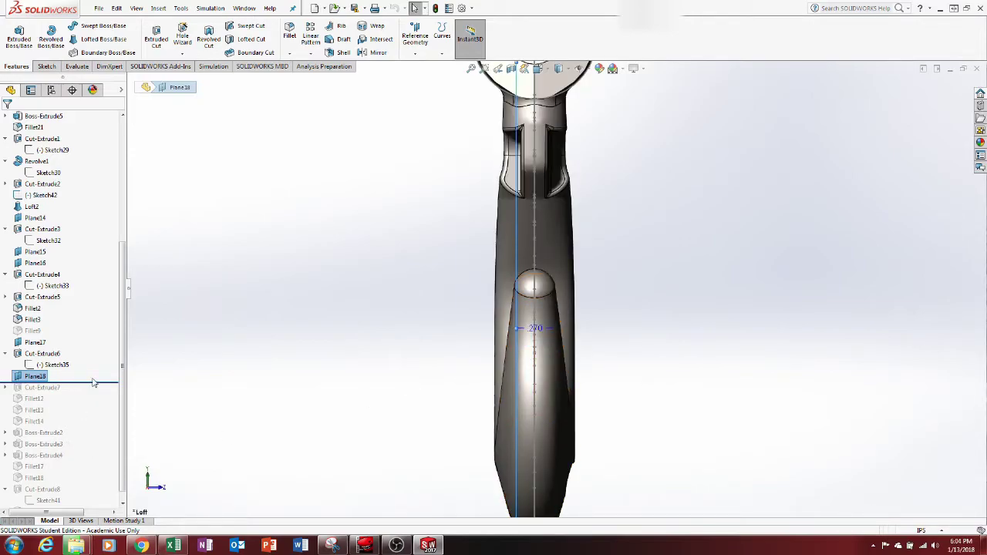
Step: Roll the history forward through Cut-Extrude7, Fillet12 to Fillet14 and Boss-Extrude2, and inspect the raised FORGED IN USA lettering
{"action": "left_click_drag", "start_coordinate": [100, 390], "coordinate": [97, 395]}
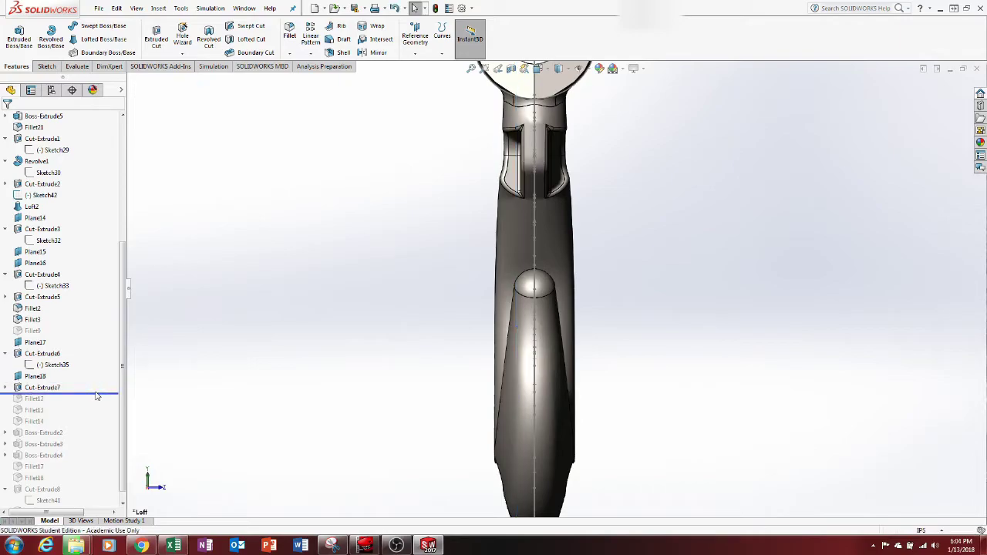
{"action": "middle_click_drag", "start_coordinate": [405, 307], "coordinate": [485, 287]}
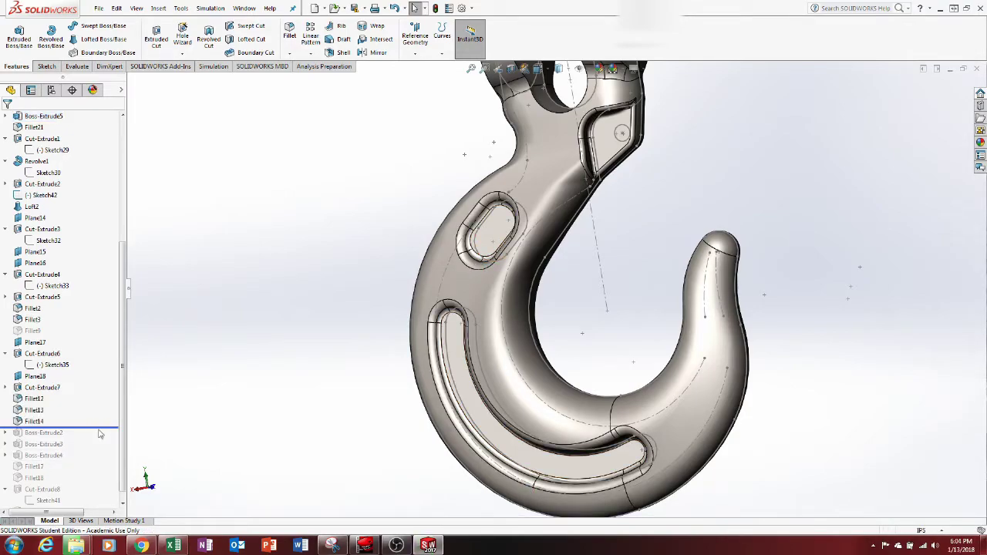
{"action": "left_click_drag", "start_coordinate": [102, 427], "coordinate": [106, 436]}
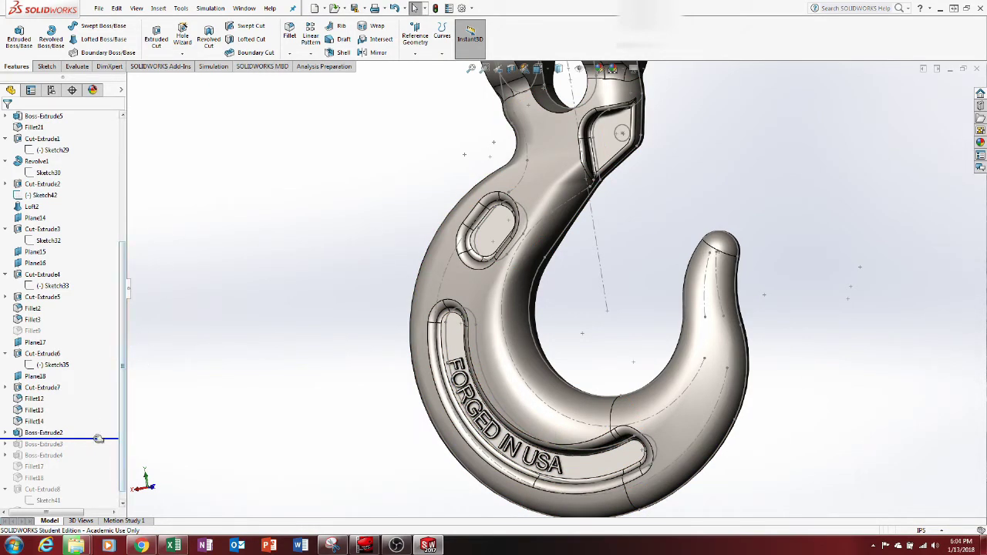
{"action": "scroll", "coordinate": [443, 413], "scroll_direction": "up", "scroll_amount": 4}
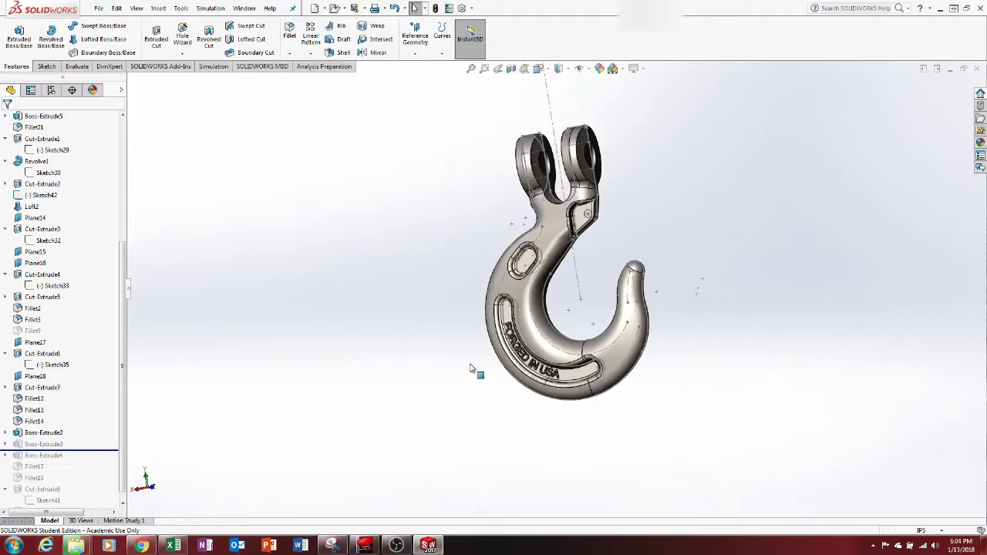
{"action": "middle_click_drag", "start_coordinate": [470, 367], "coordinate": [262, 409]}
{"action": "scroll", "coordinate": [77, 440], "scroll_direction": "up", "scroll_amount": 1}
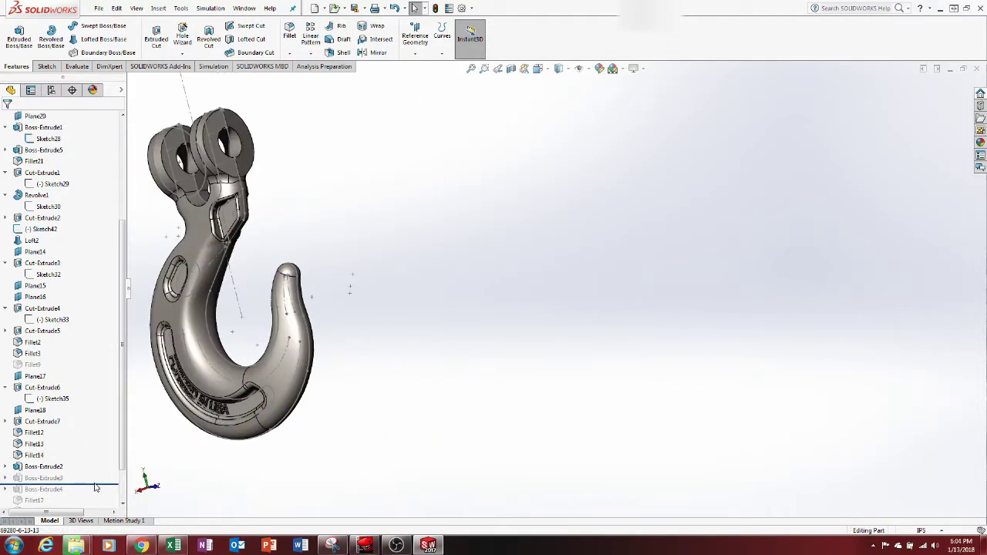
Step: Roll the history forward past Boss-Extrude4 and inspect the raised 5/16 marking in the hook's oval recess
{"action": "left_click_drag", "start_coordinate": [100, 484], "coordinate": [101, 495]}
{"action": "scroll", "coordinate": [247, 327], "scroll_direction": "up", "scroll_amount": 6}
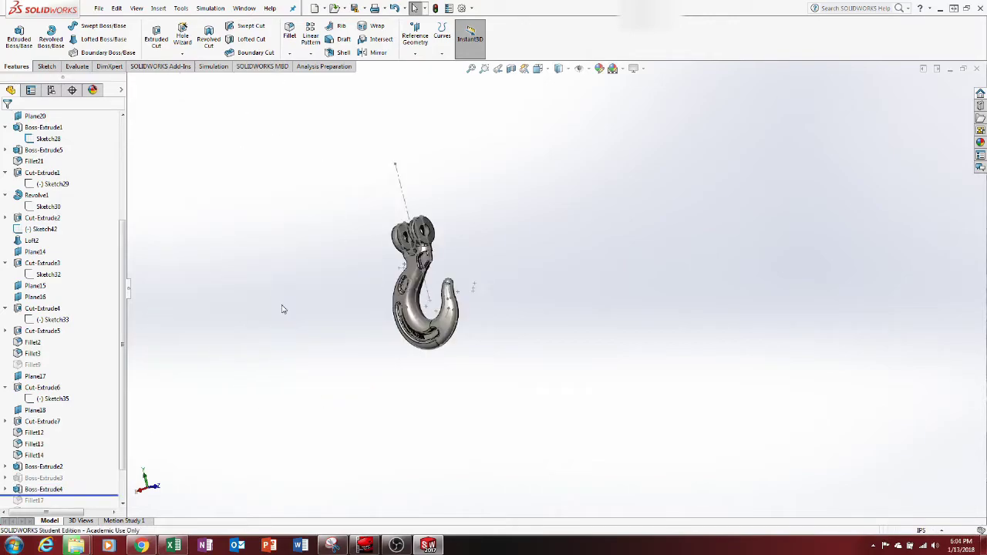
{"action": "middle_click_drag", "start_coordinate": [413, 299], "coordinate": [277, 319]}
{"action": "scroll", "coordinate": [441, 294], "scroll_direction": "down", "scroll_amount": 8}
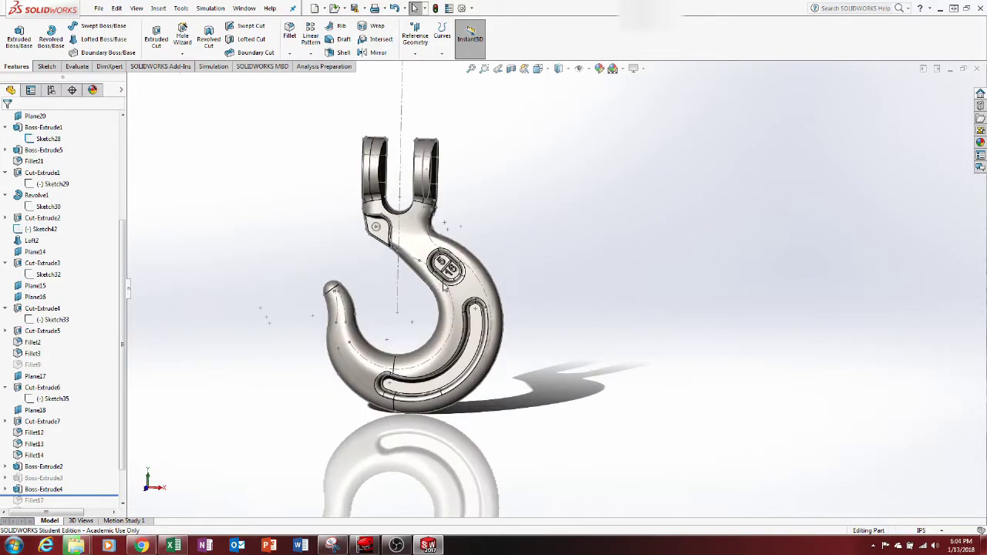
{"action": "scroll", "coordinate": [472, 267], "scroll_direction": "down", "scroll_amount": 3}
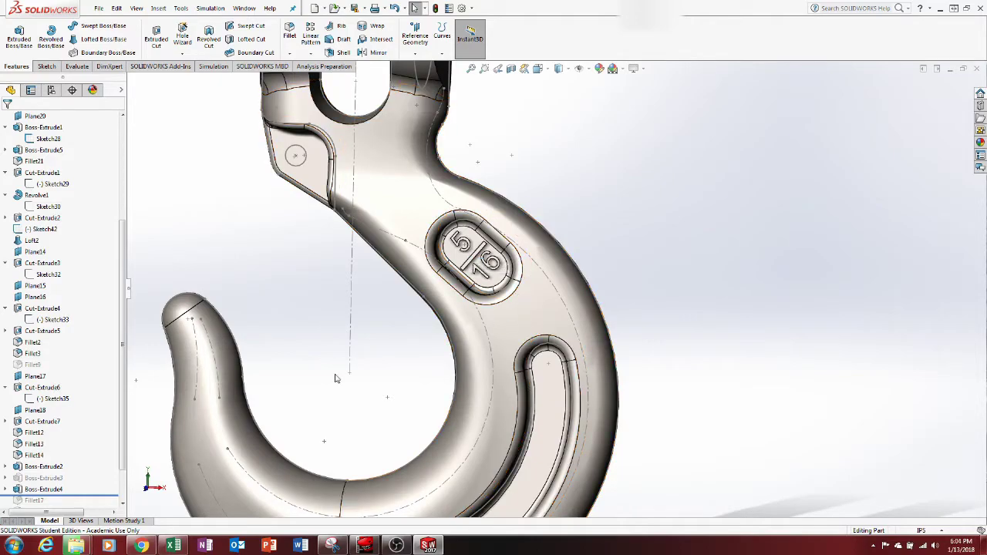
Step: Roll the history forward through Fillet17, Fillet18 and Cut-Extrude8, and inspect the hole cut through the neck recess from both sides
{"action": "scroll", "coordinate": [124, 415], "scroll_direction": "down", "scroll_amount": 2}
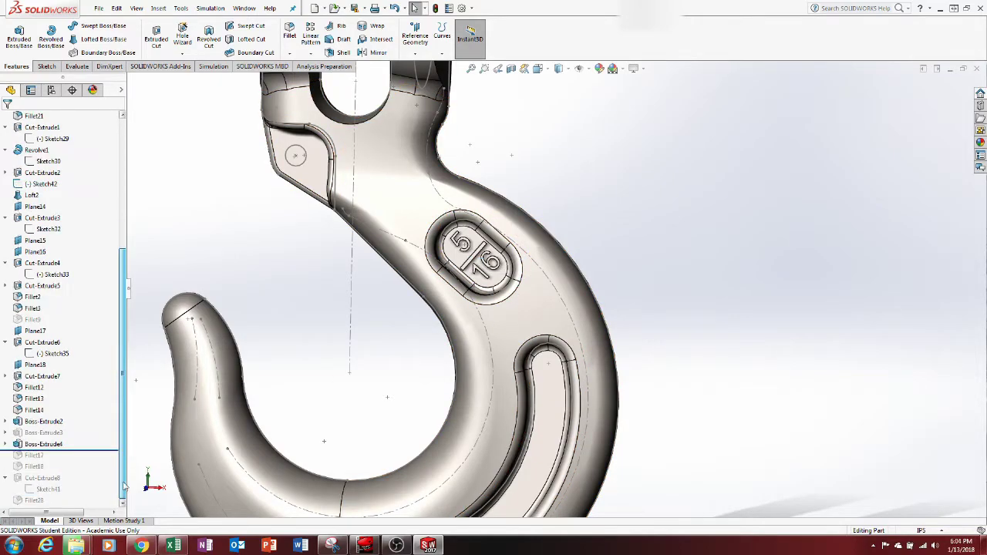
{"action": "left_click_drag", "start_coordinate": [110, 451], "coordinate": [108, 473]}
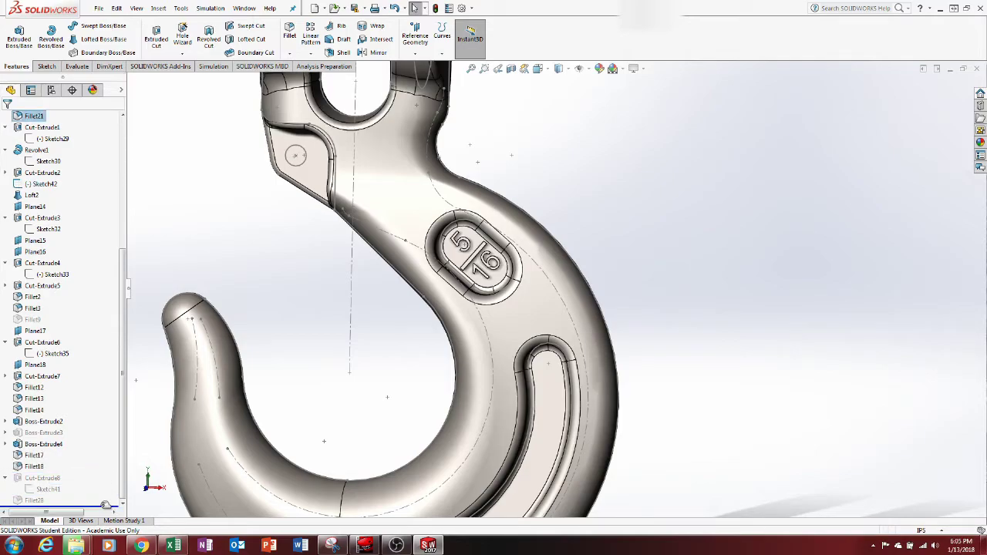
{"action": "left_click_drag", "start_coordinate": [106, 505], "coordinate": [103, 504]}
{"action": "scroll", "coordinate": [283, 185], "scroll_direction": "up", "scroll_amount": 4}
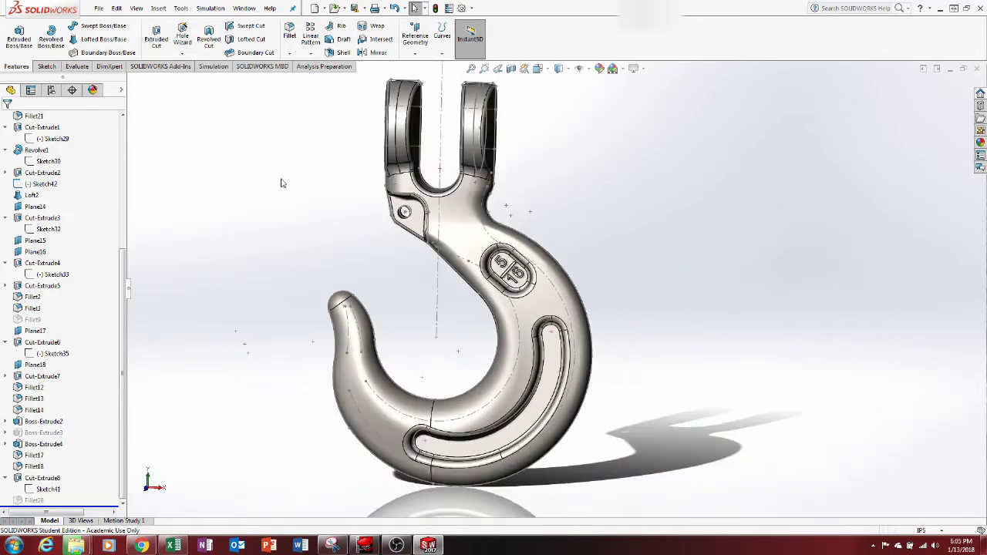
{"action": "scroll", "coordinate": [432, 213], "scroll_direction": "down", "scroll_amount": 6}
{"action": "middle_click_drag", "start_coordinate": [542, 328], "coordinate": [621, 317]}
{"action": "scroll", "coordinate": [552, 307], "scroll_direction": "up", "scroll_amount": 6}
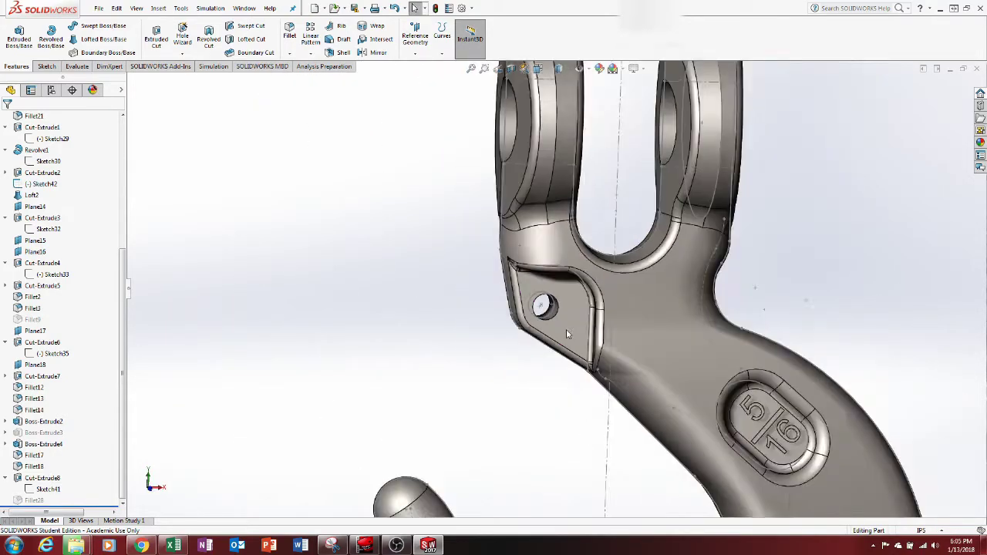
{"action": "scroll", "coordinate": [533, 394], "scroll_direction": "down", "scroll_amount": 1}
{"action": "middle_click_drag", "start_coordinate": [563, 407], "coordinate": [703, 363]}
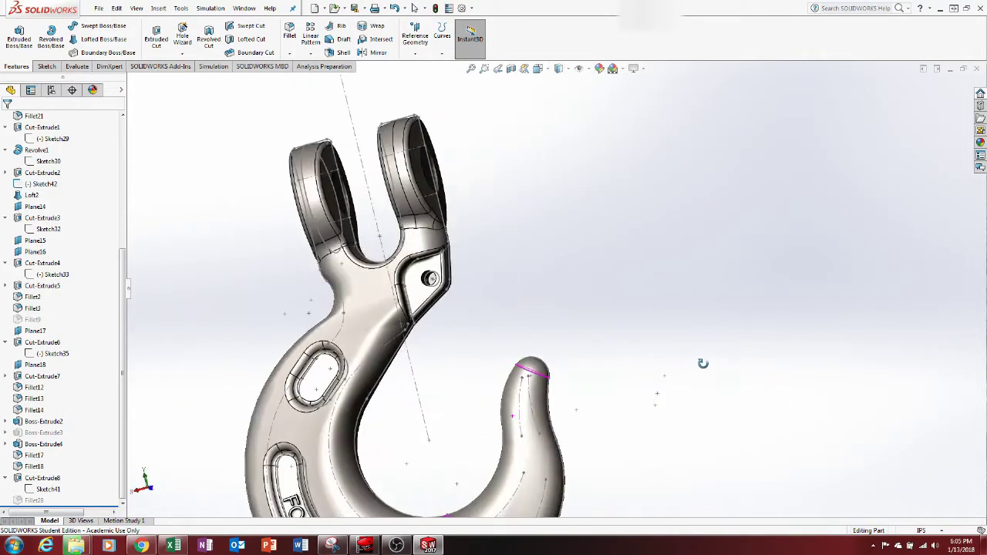
Step: Show the hook in the Back view and look over its neck, oval recess and lettered slot
{"action": "left_click", "coordinate": [539, 69]}
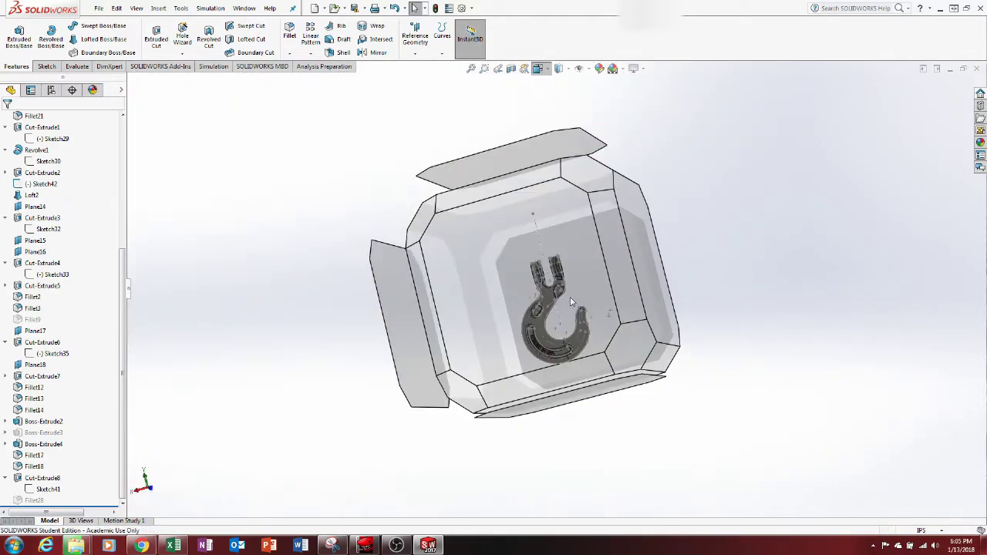
{"action": "left_click", "coordinate": [572, 307]}
{"action": "scroll", "coordinate": [560, 287], "scroll_direction": "down", "scroll_amount": 5}
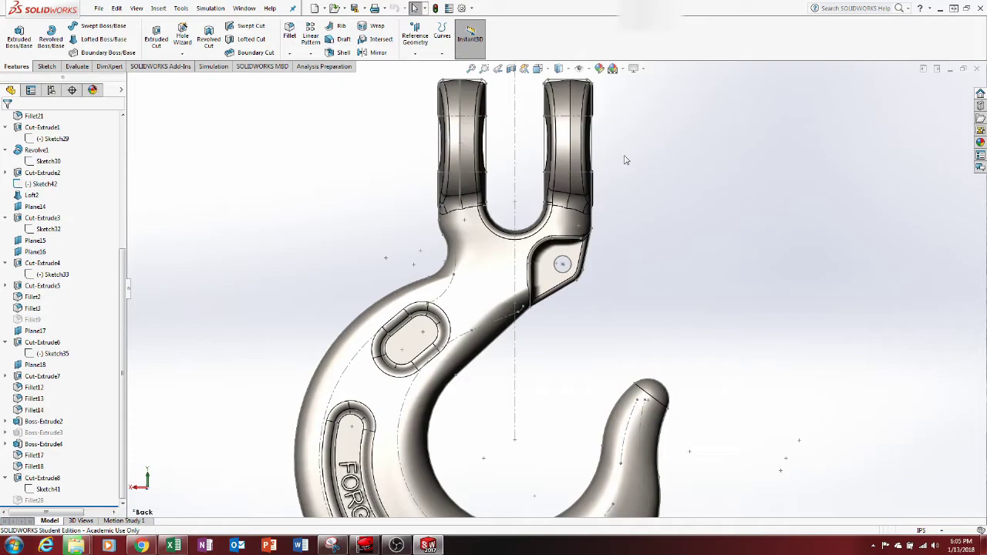
{"action": "scroll", "coordinate": [540, 274], "scroll_direction": "up", "scroll_amount": 3}
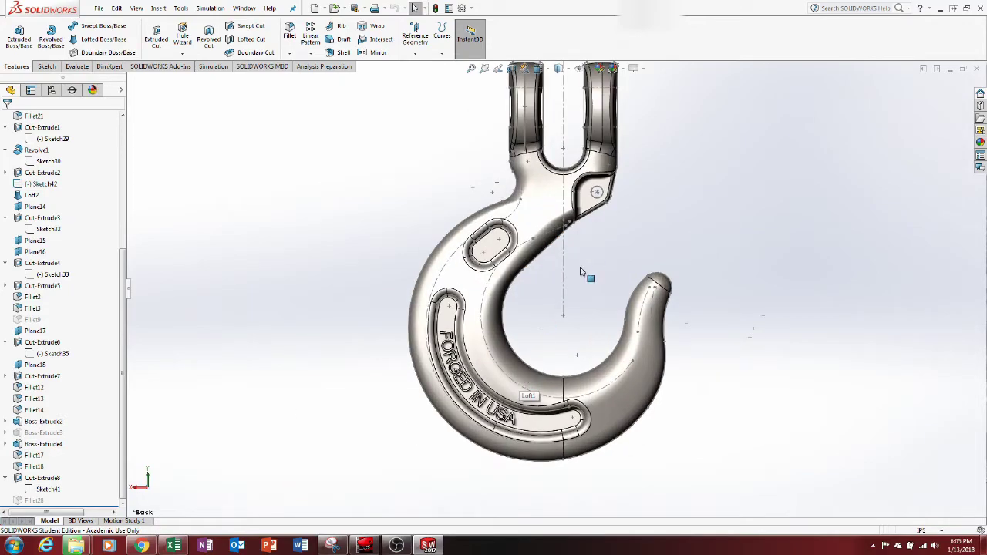
{"action": "scroll", "coordinate": [581, 271], "scroll_direction": "up", "scroll_amount": 2}
Step: Inspect the two clevis ears from several angles, return to the Back view and dismiss the unsaved-document notification
{"action": "middle_click_drag", "start_coordinate": [581, 272], "coordinate": [556, 340]}
{"action": "scroll", "coordinate": [549, 250], "scroll_direction": "down", "scroll_amount": 3}
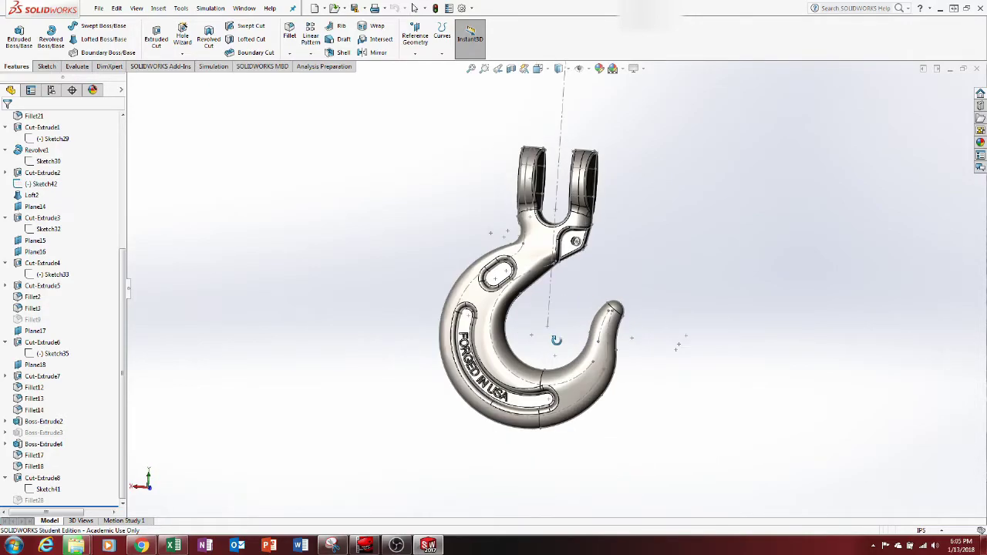
{"action": "scroll", "coordinate": [537, 183], "scroll_direction": "down", "scroll_amount": 8}
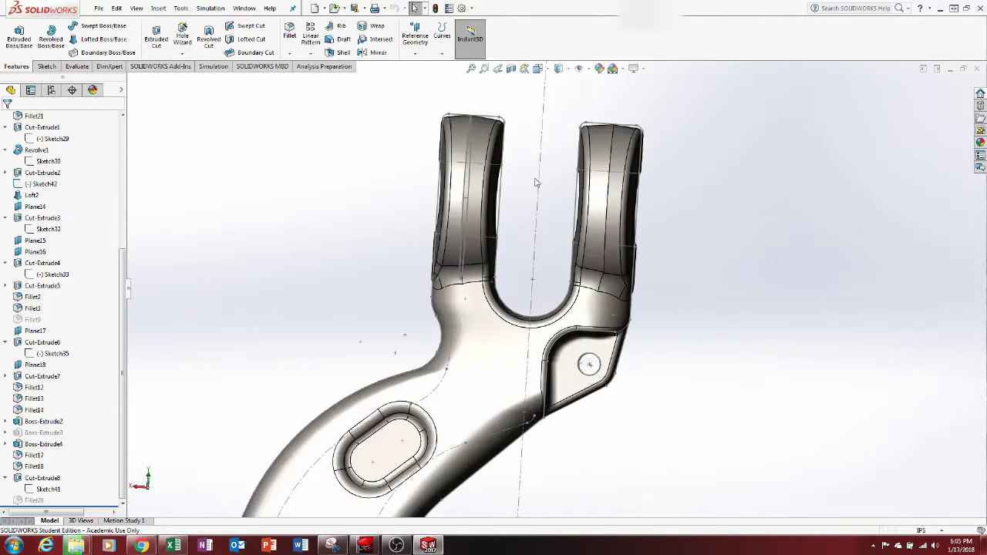
{"action": "middle_click_drag", "start_coordinate": [536, 182], "coordinate": [575, 216]}
{"action": "scroll", "coordinate": [563, 245], "scroll_direction": "up", "scroll_amount": 10}
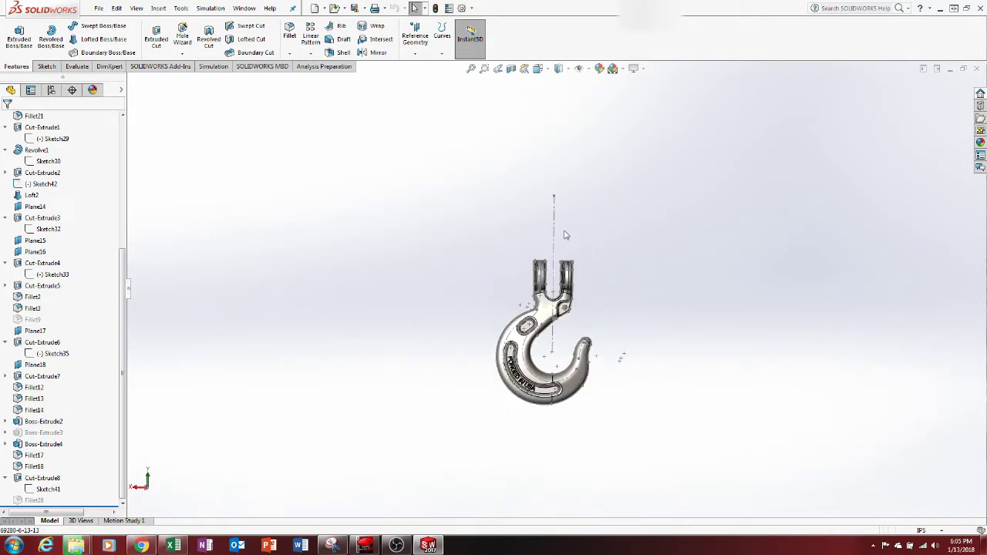
{"action": "left_click", "coordinate": [537, 68]}
{"action": "left_click", "coordinate": [596, 221]}
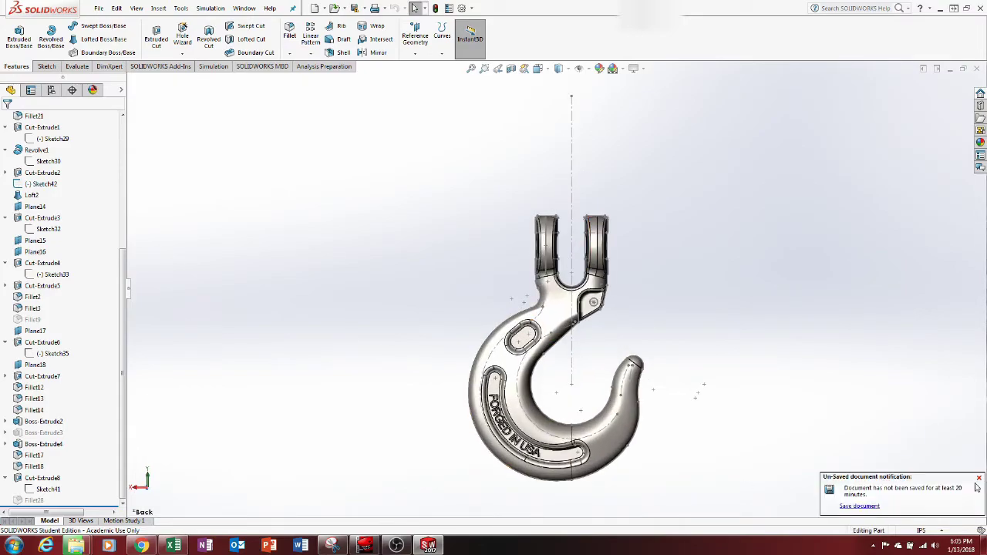
{"action": "left_click", "coordinate": [979, 479]}
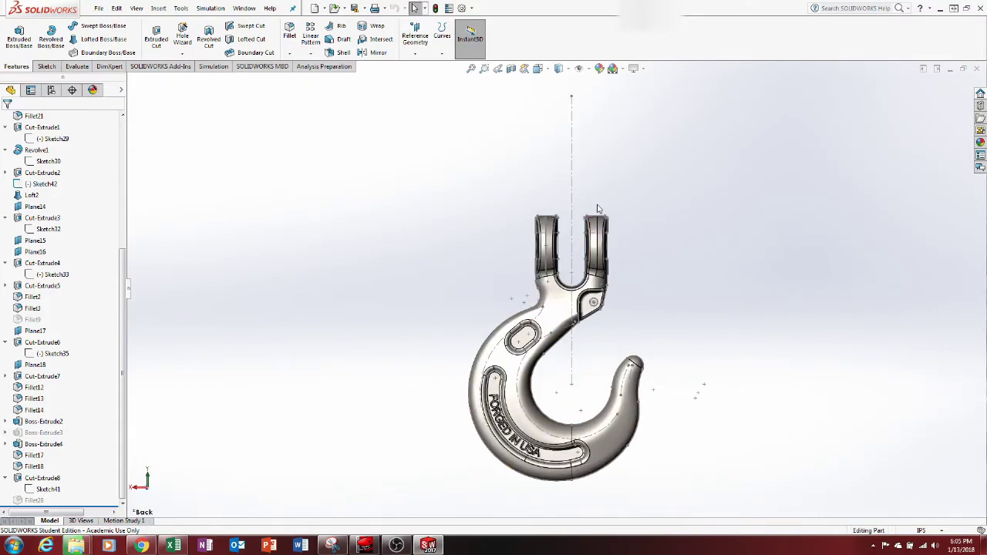